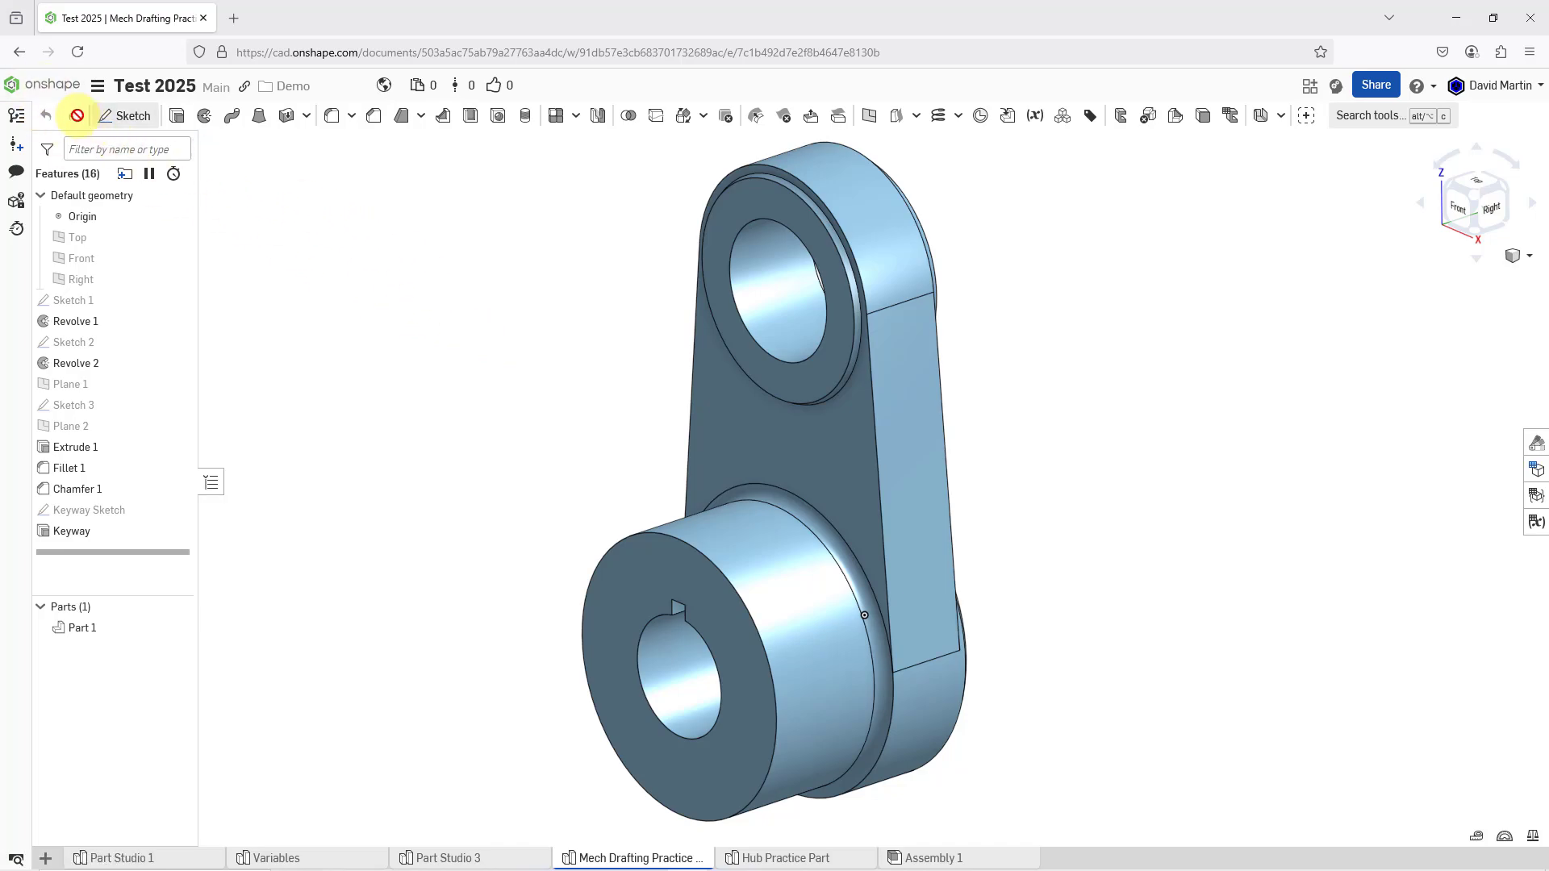
- Create a new public document named "Piston Linkage" in the Free CAD Drawings folder
left_click(53, 96)
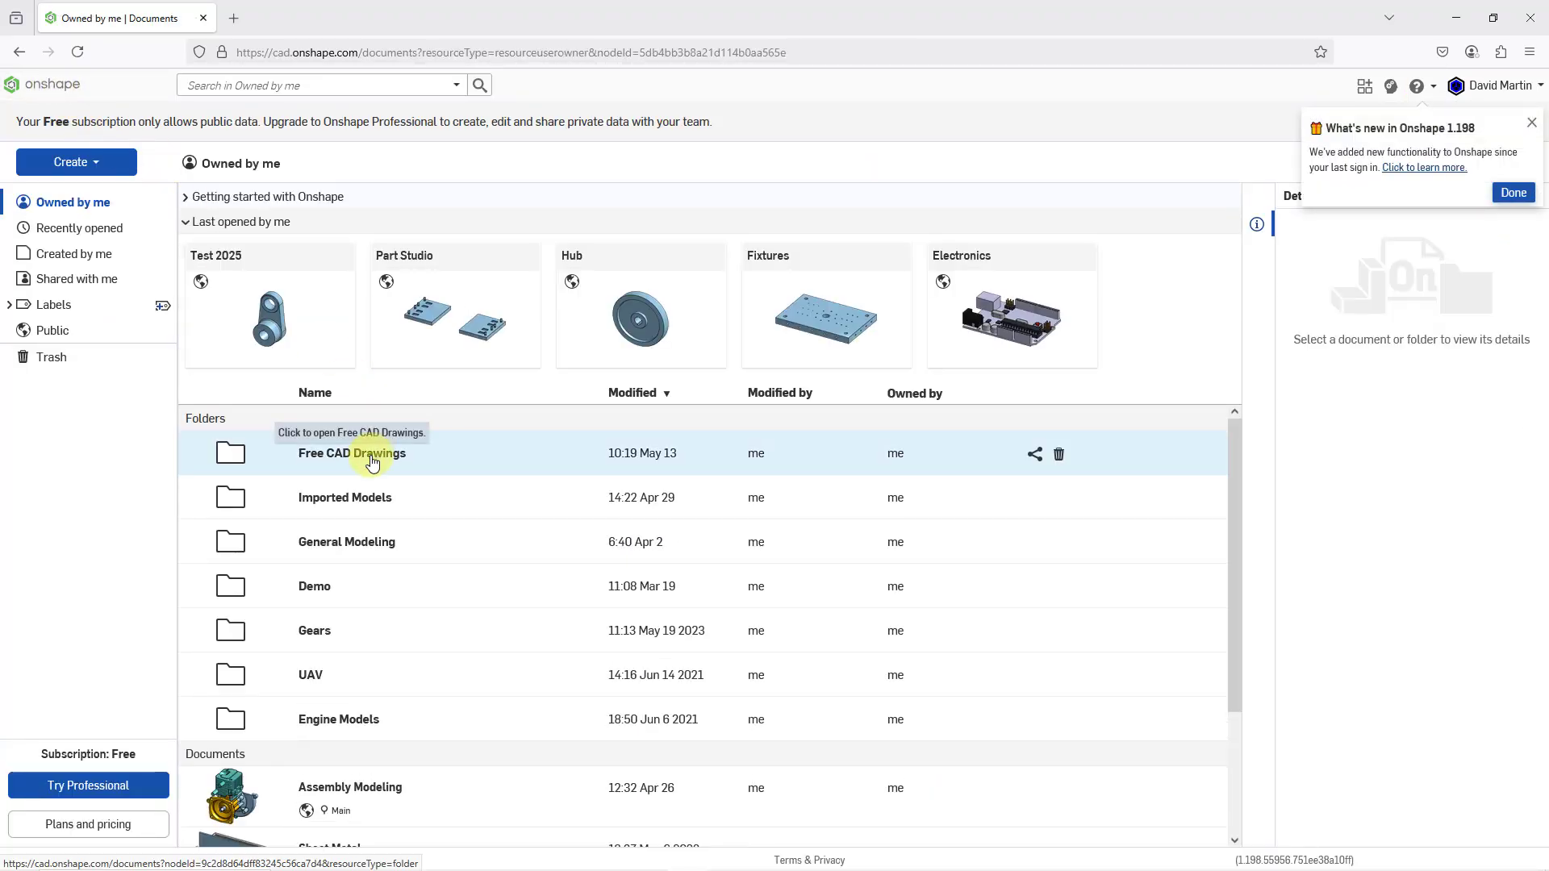
left_click(374, 445)
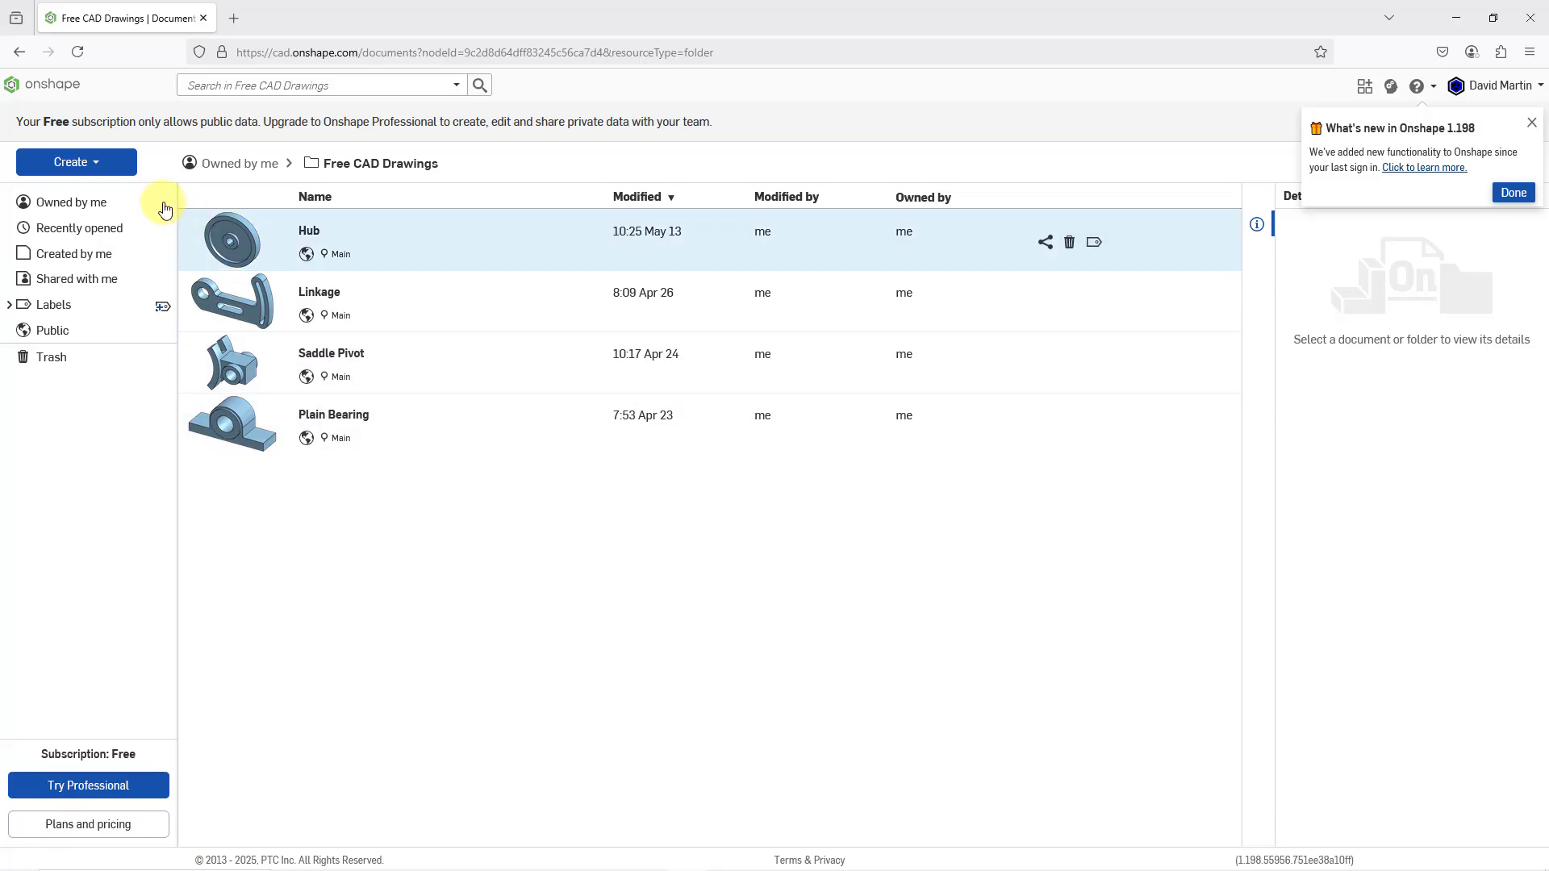
left_click(68, 163)
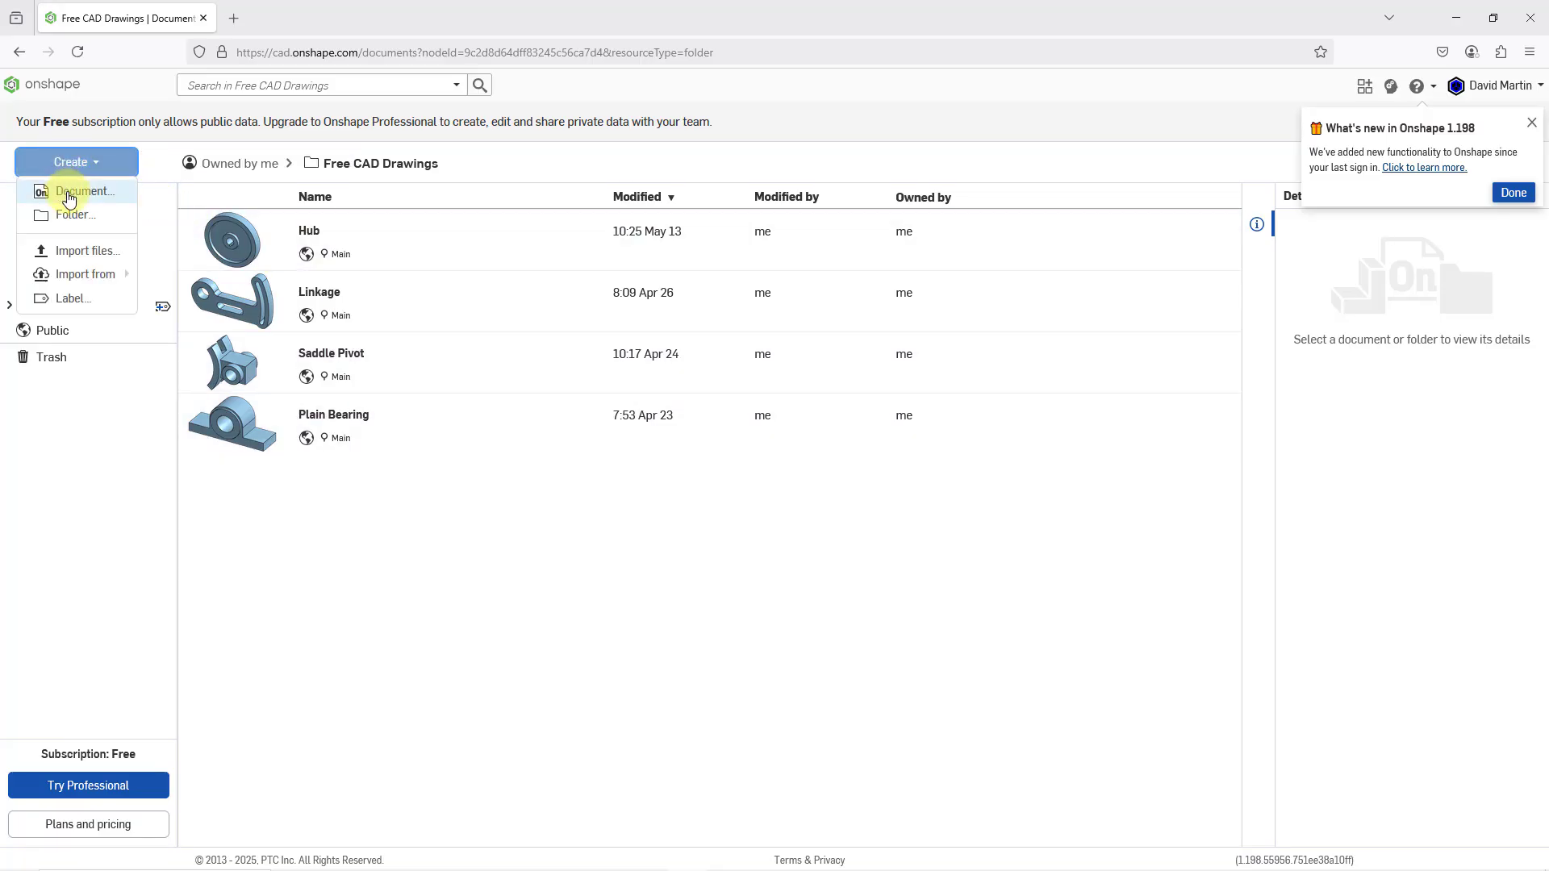
left_click(72, 193)
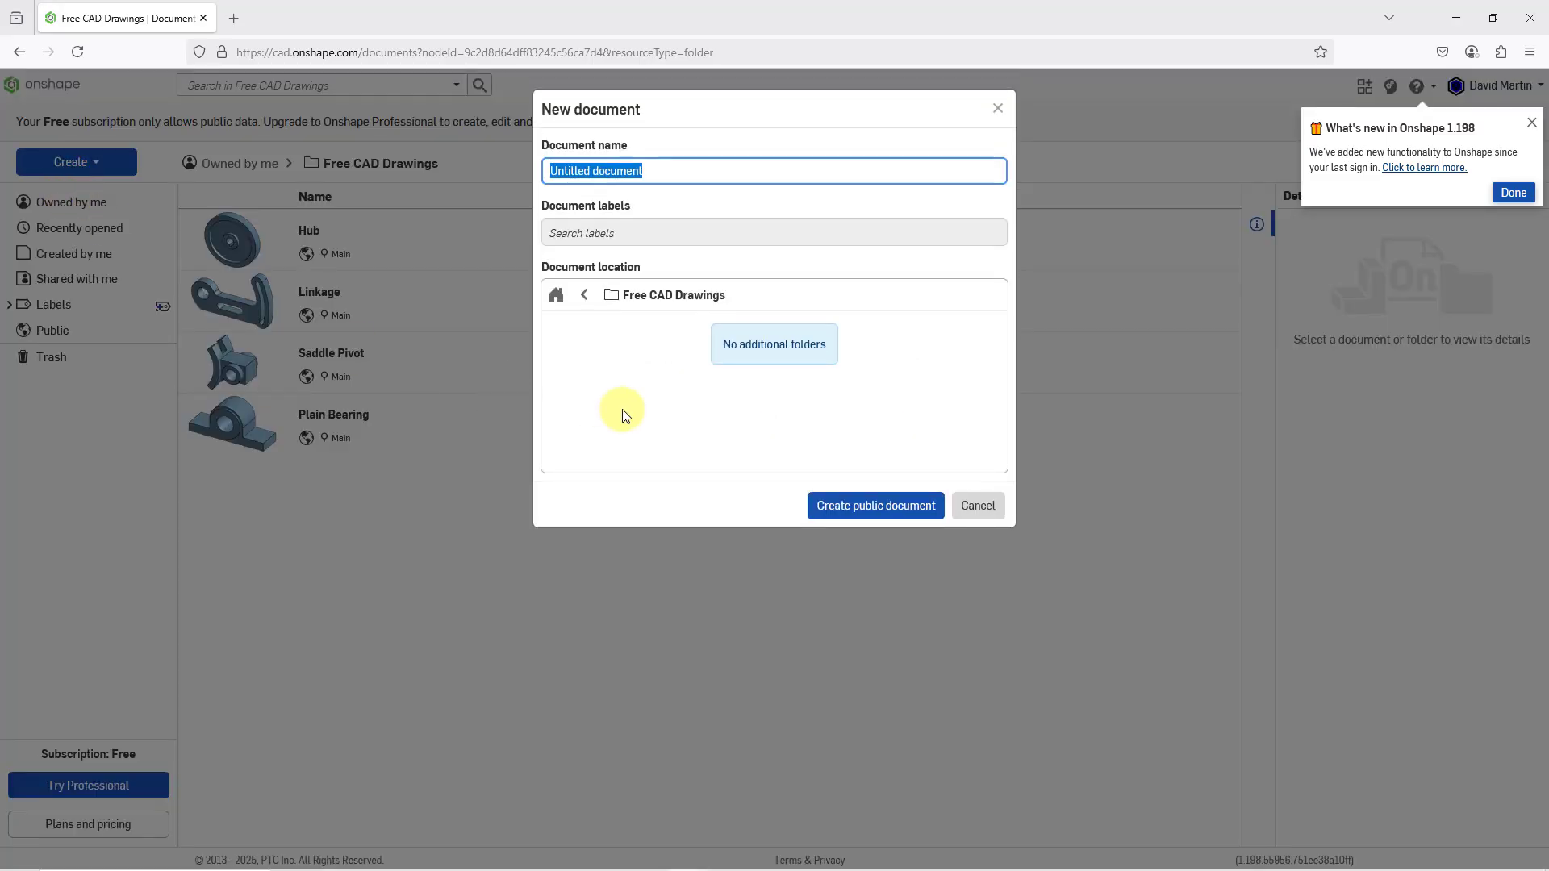
type("Piston")
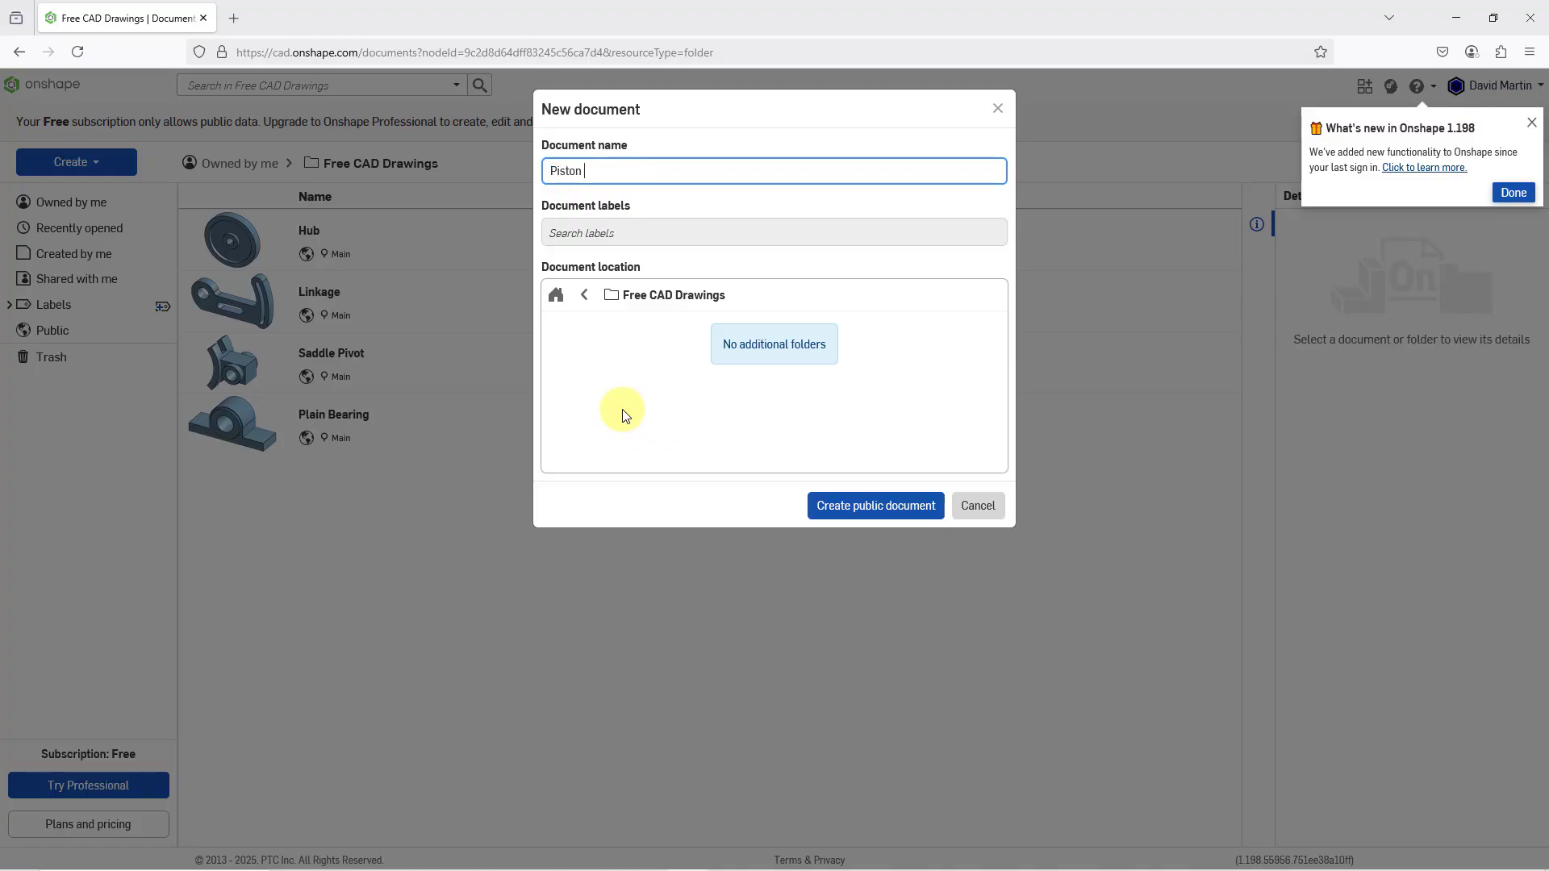
type(" Linkage")
left_click(820, 498)
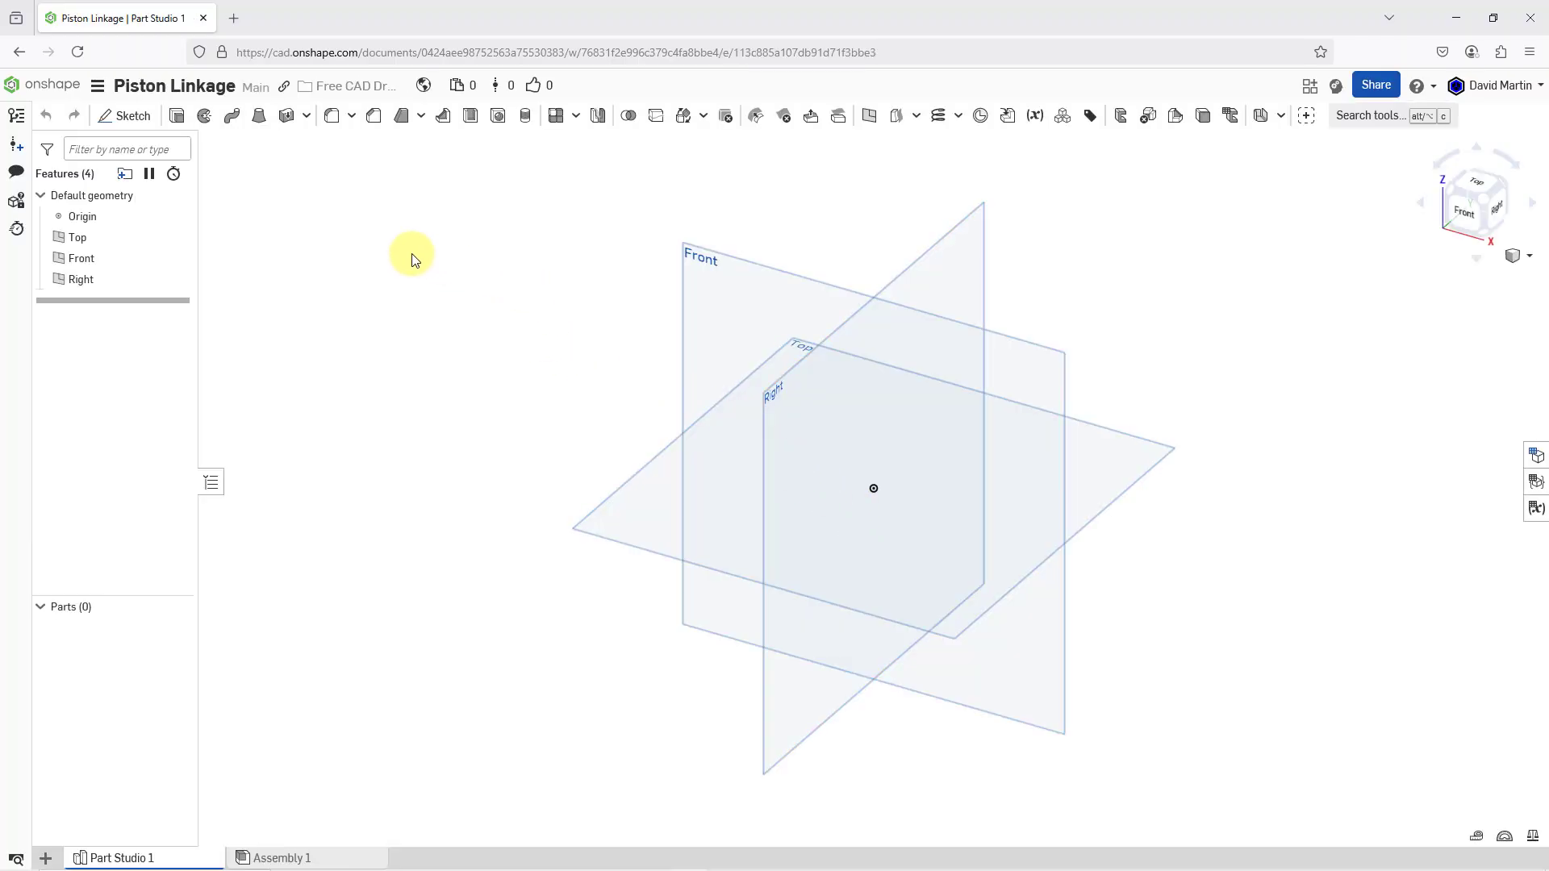
- Set the workspace's default length unit to Inch
left_click(98, 89)
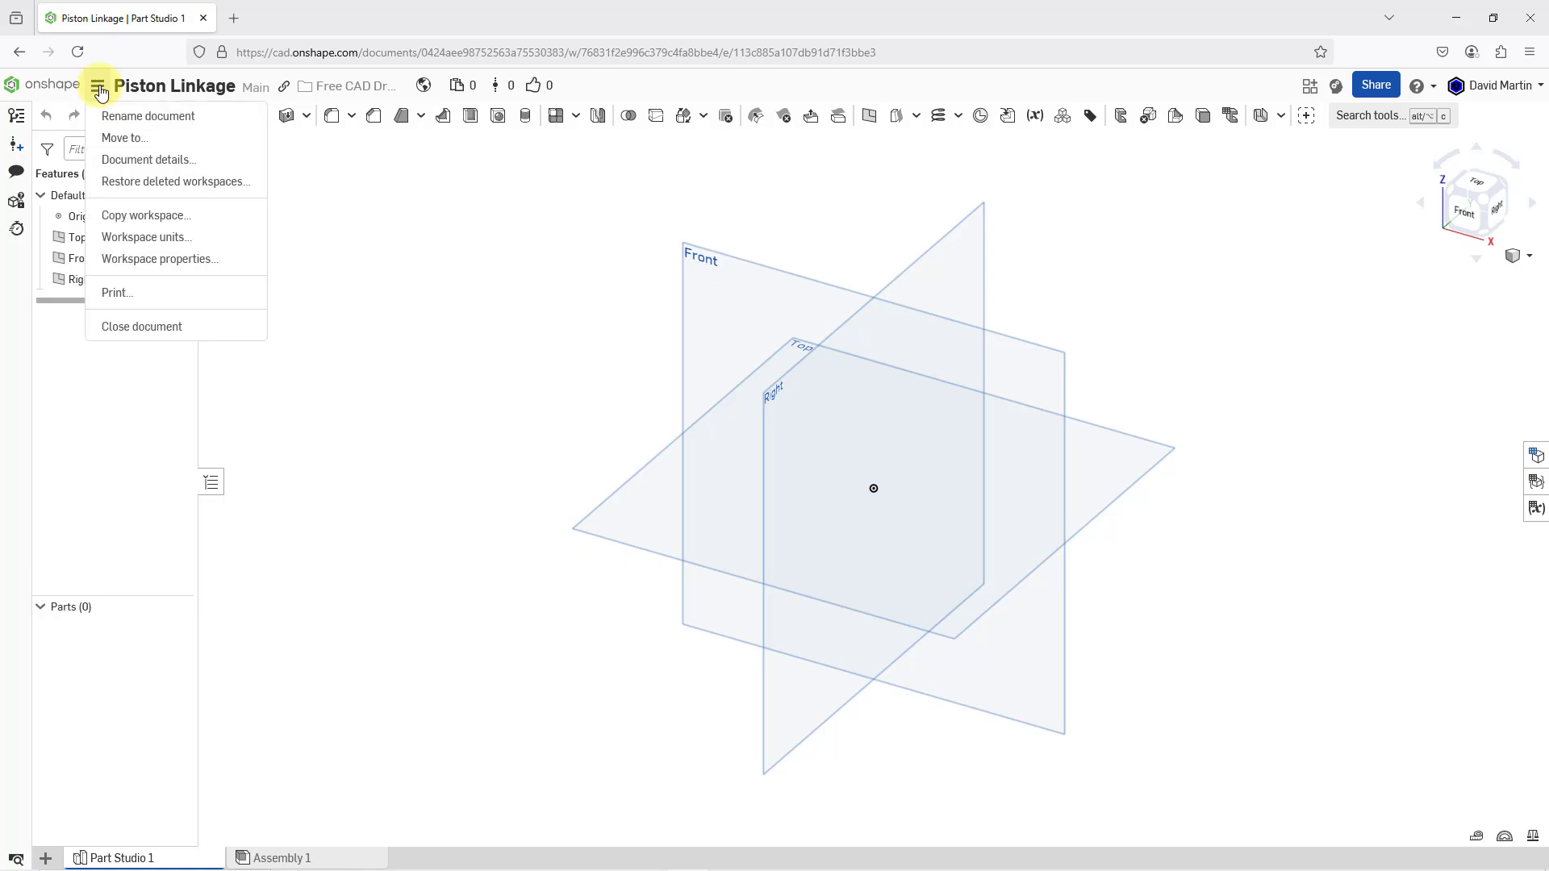
left_click(147, 236)
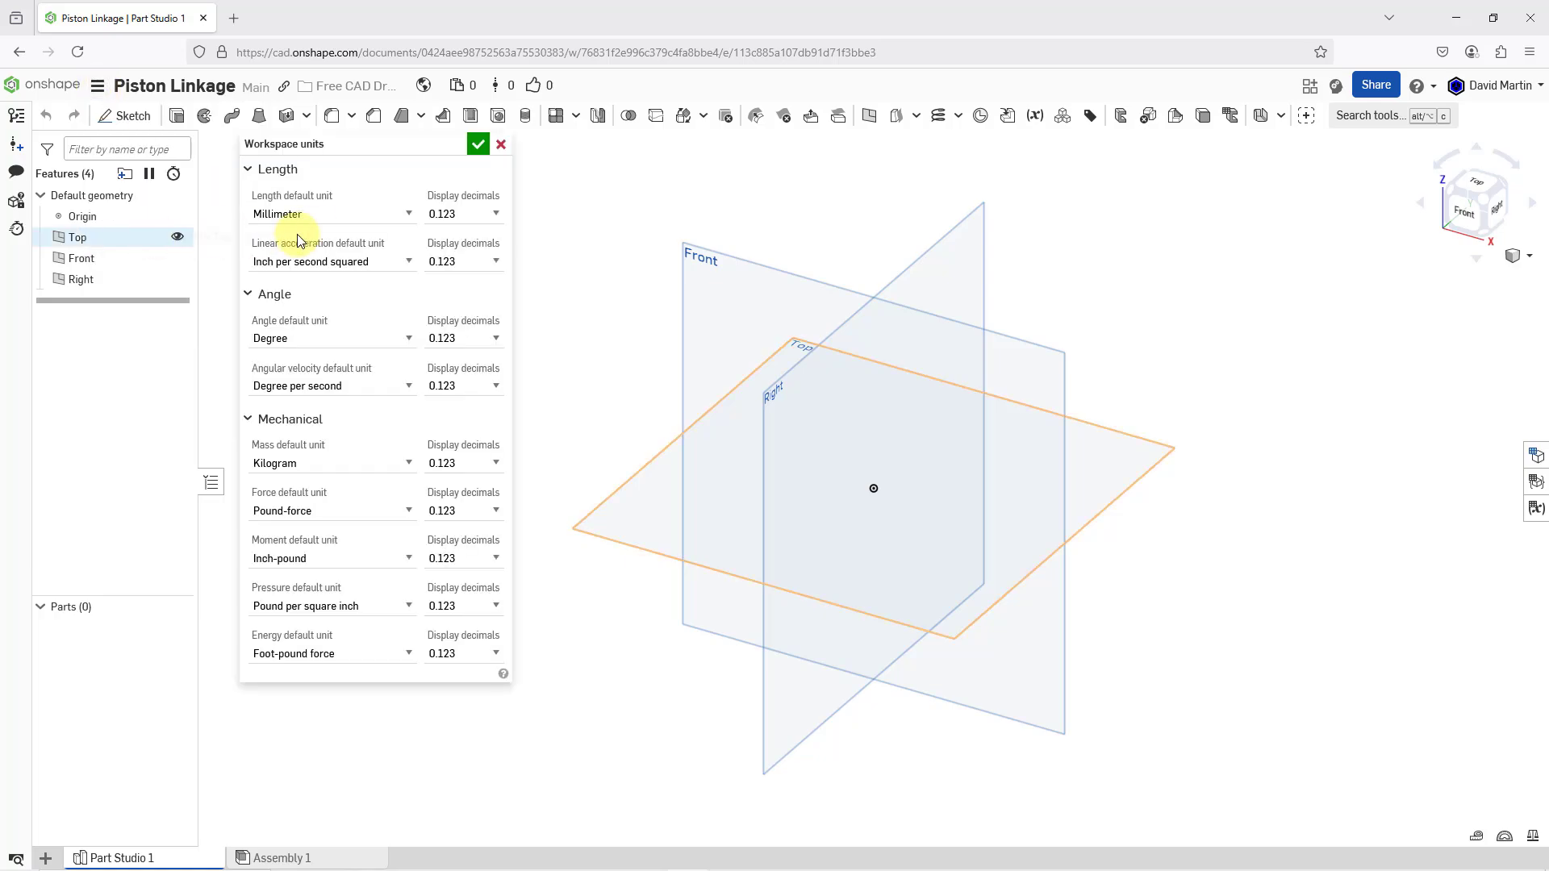
left_click(321, 216)
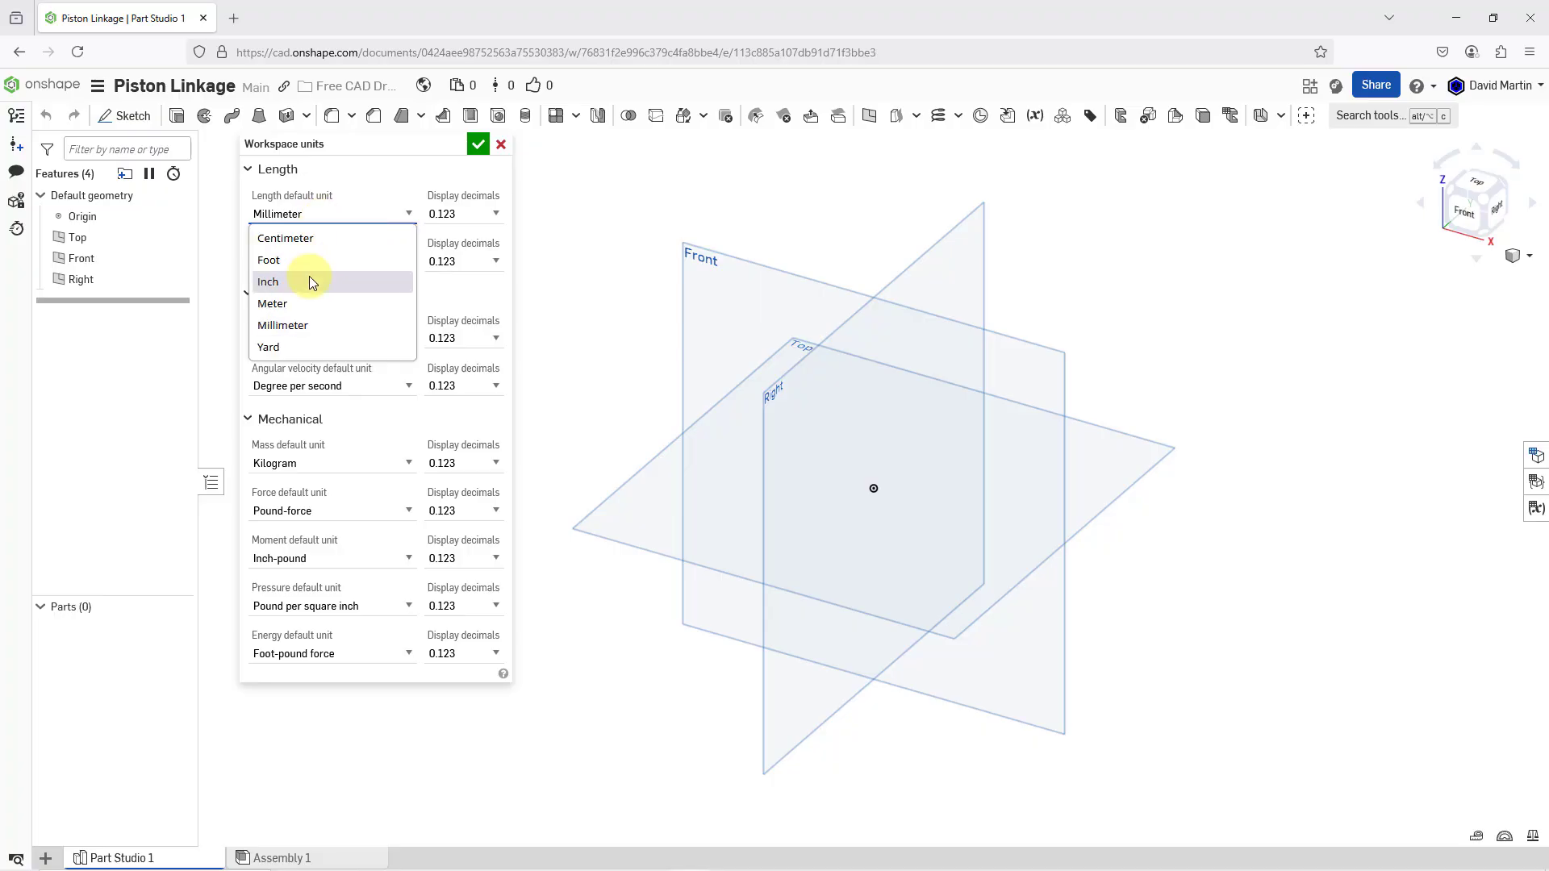
left_click(278, 282)
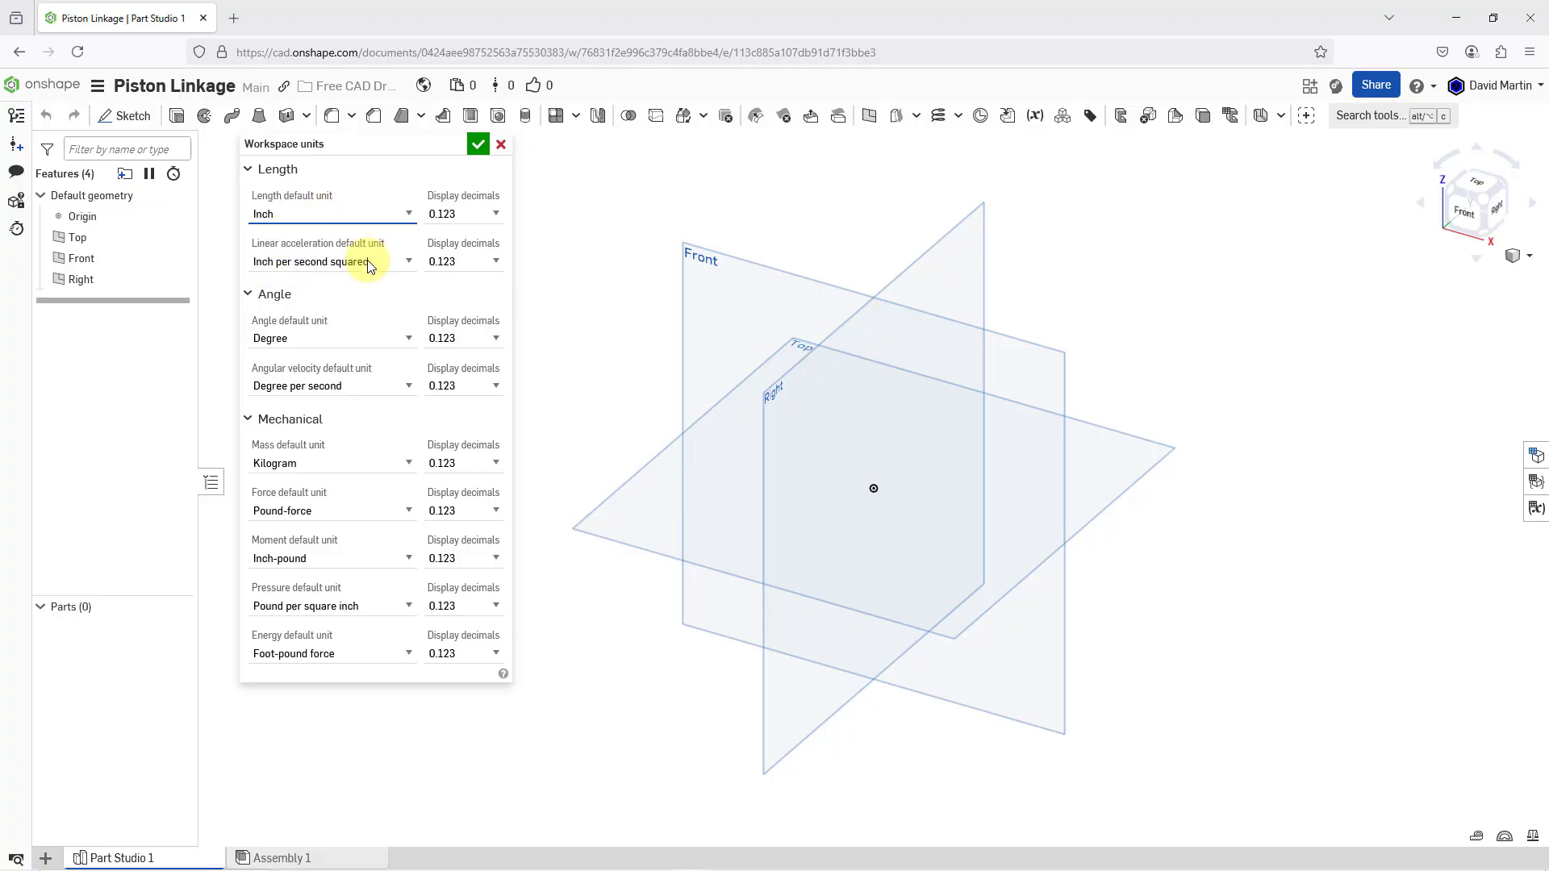
left_click(478, 145)
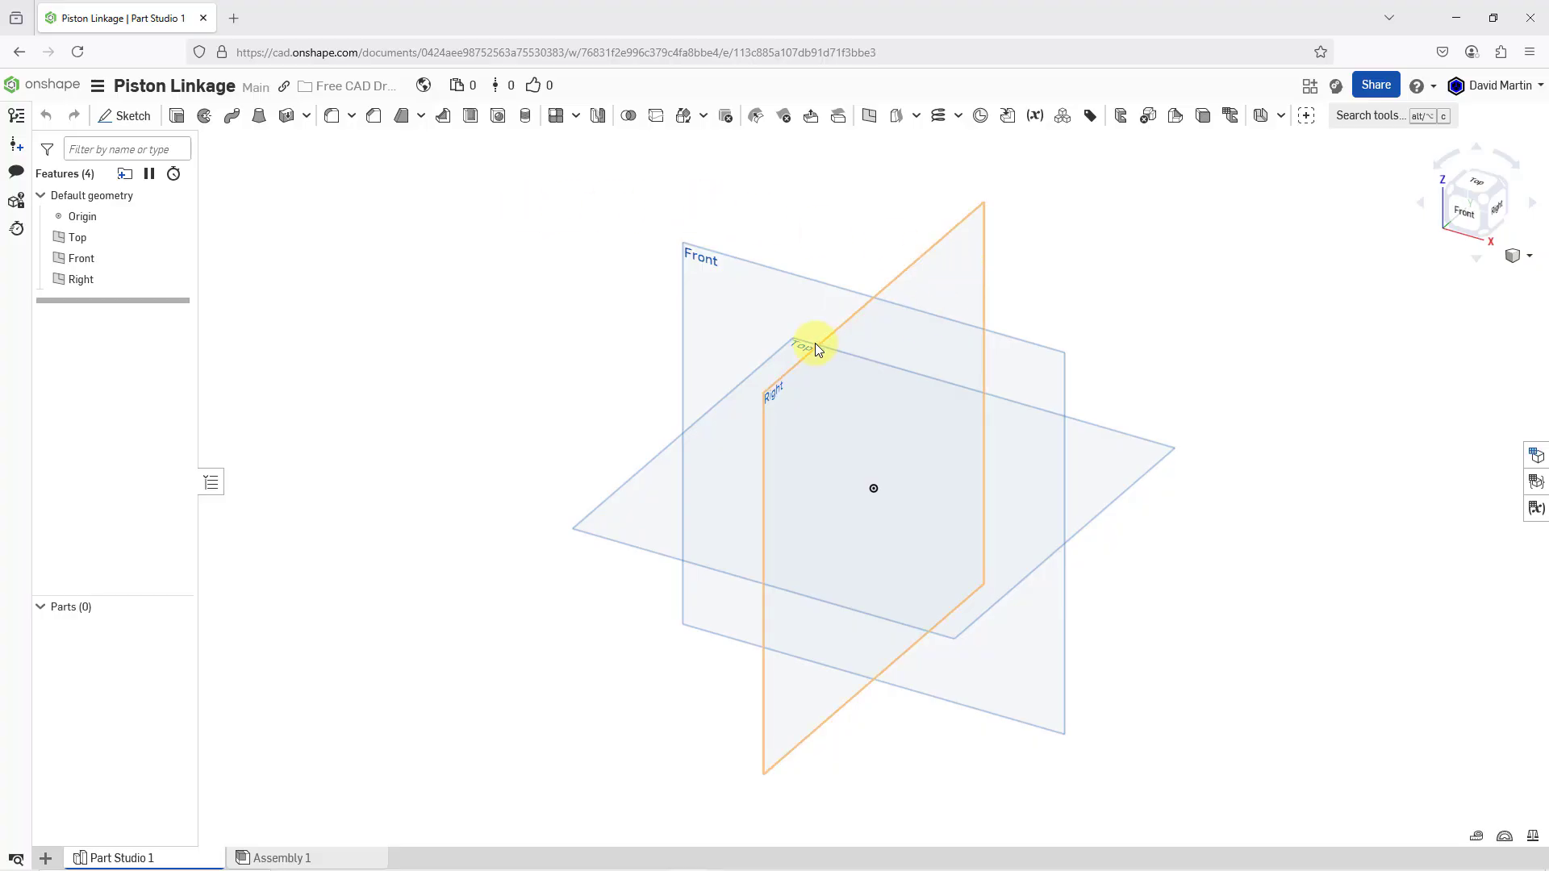
- Start a new sketch on the Right plane and view it normal to the sketch plane
left_click(776, 384)
right_click(576, 331)
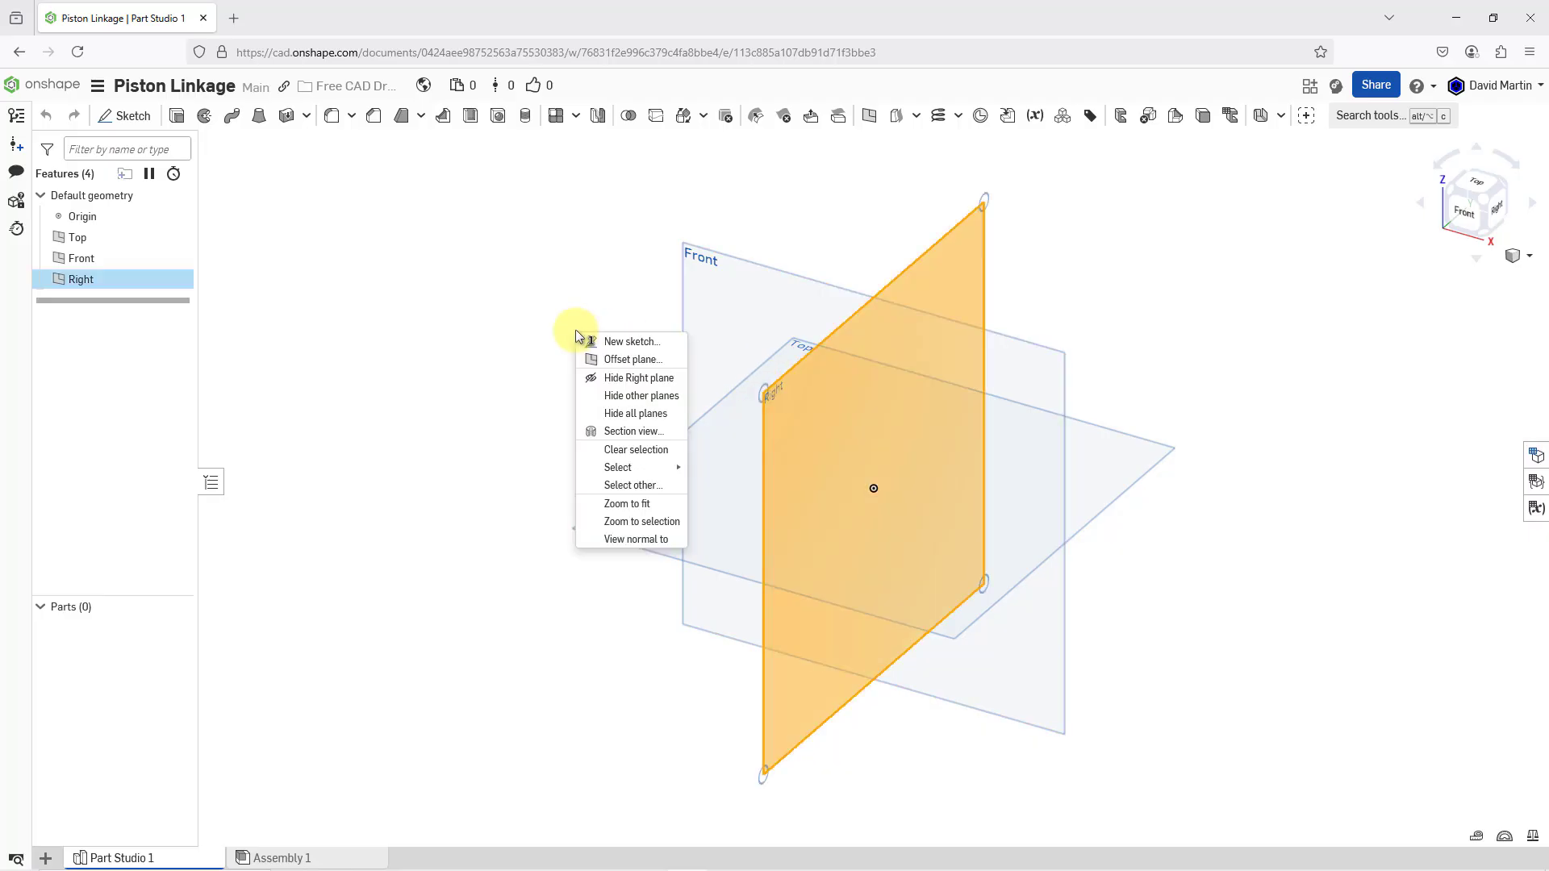
left_click(634, 349)
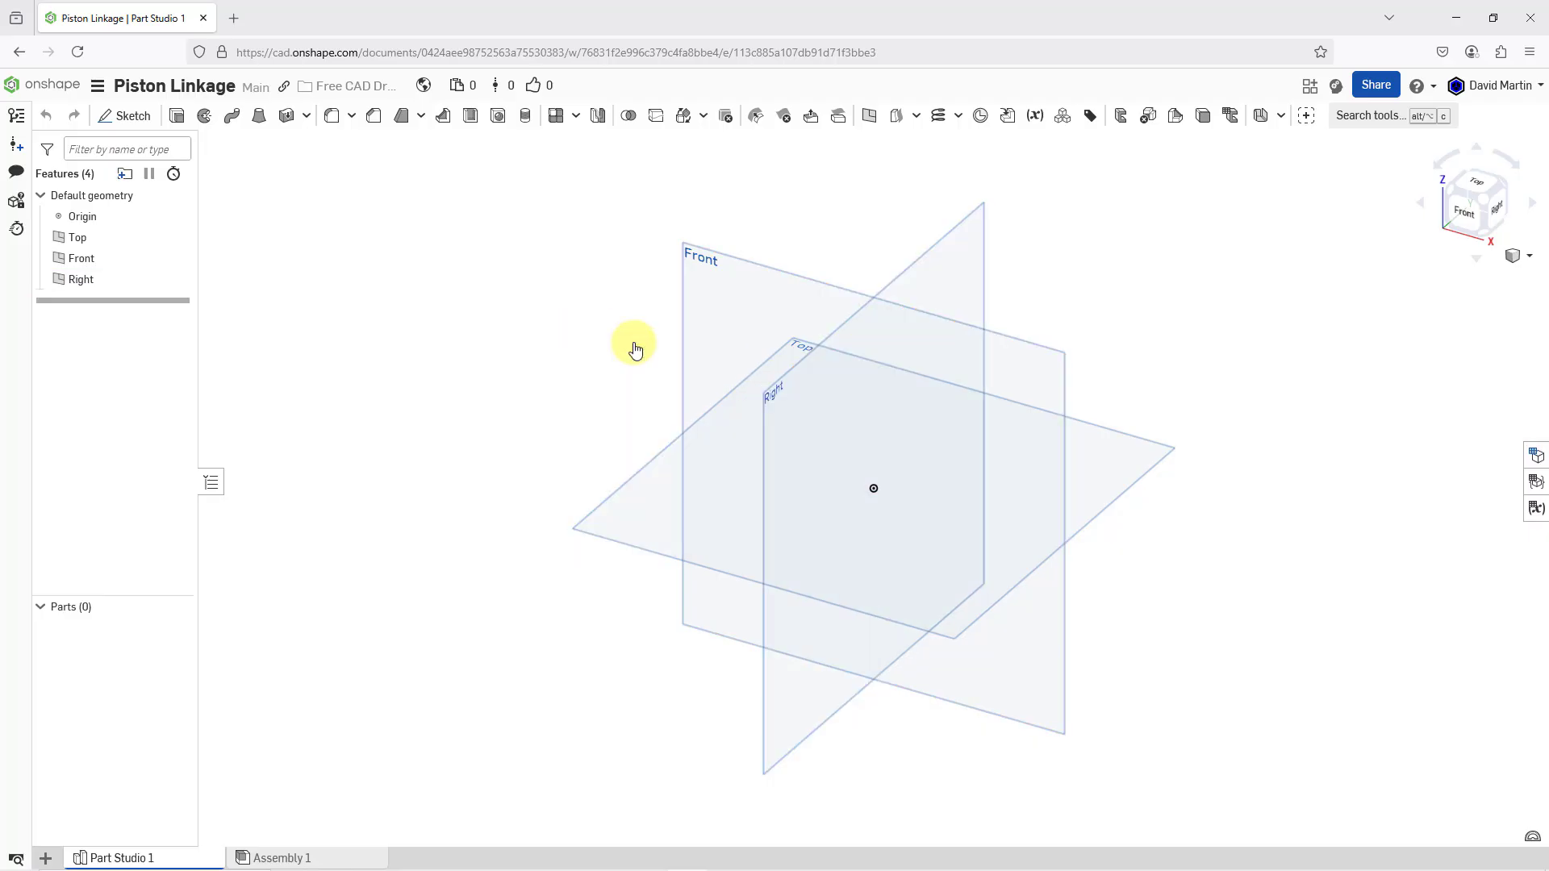
right_click(634, 348)
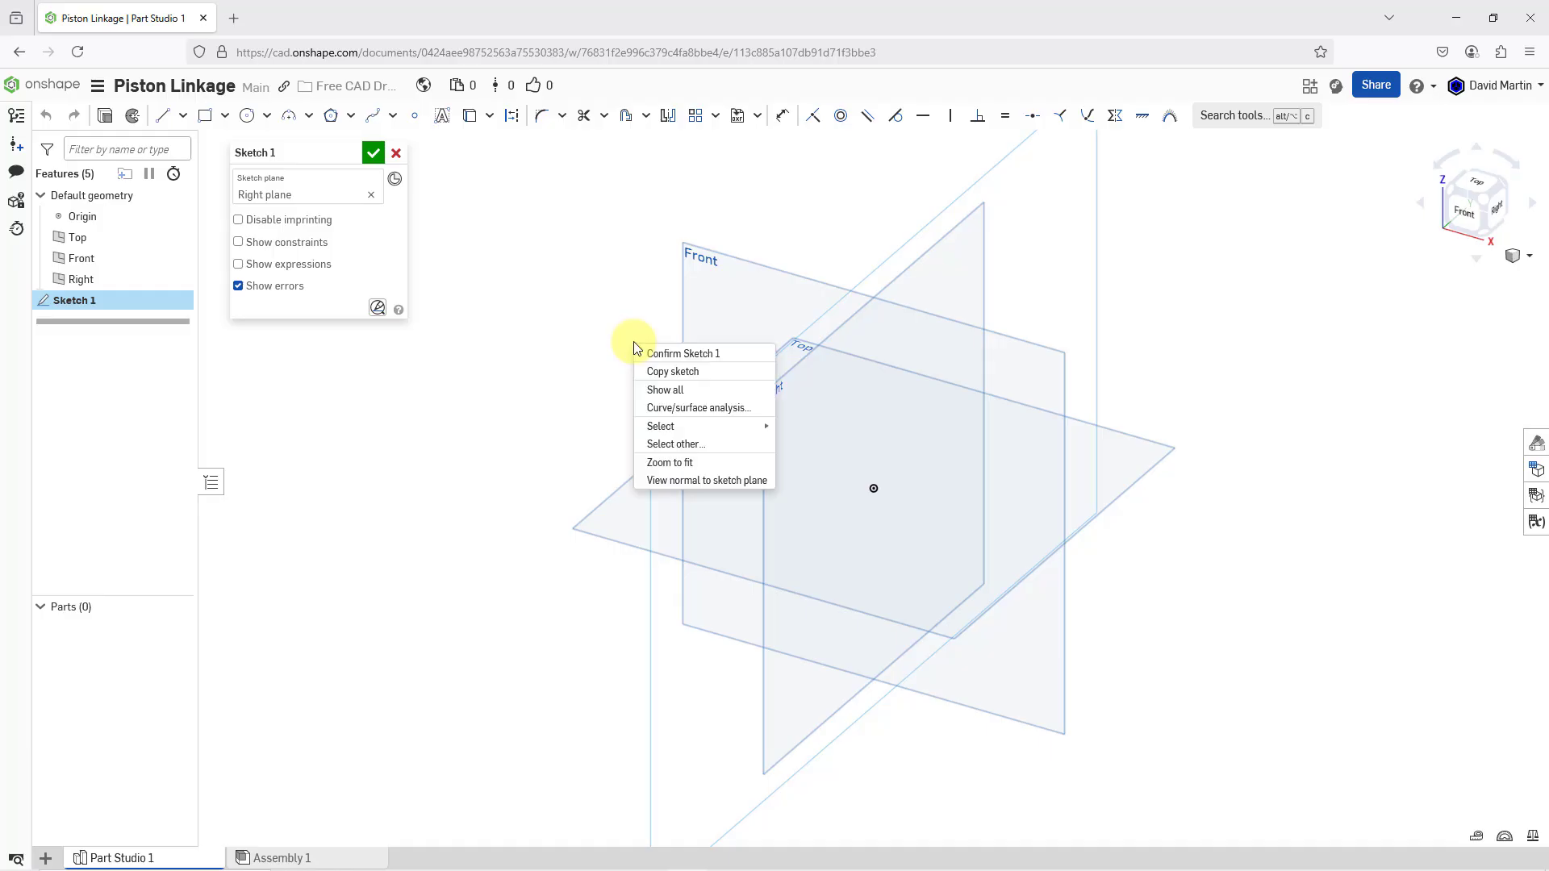
left_click(707, 484)
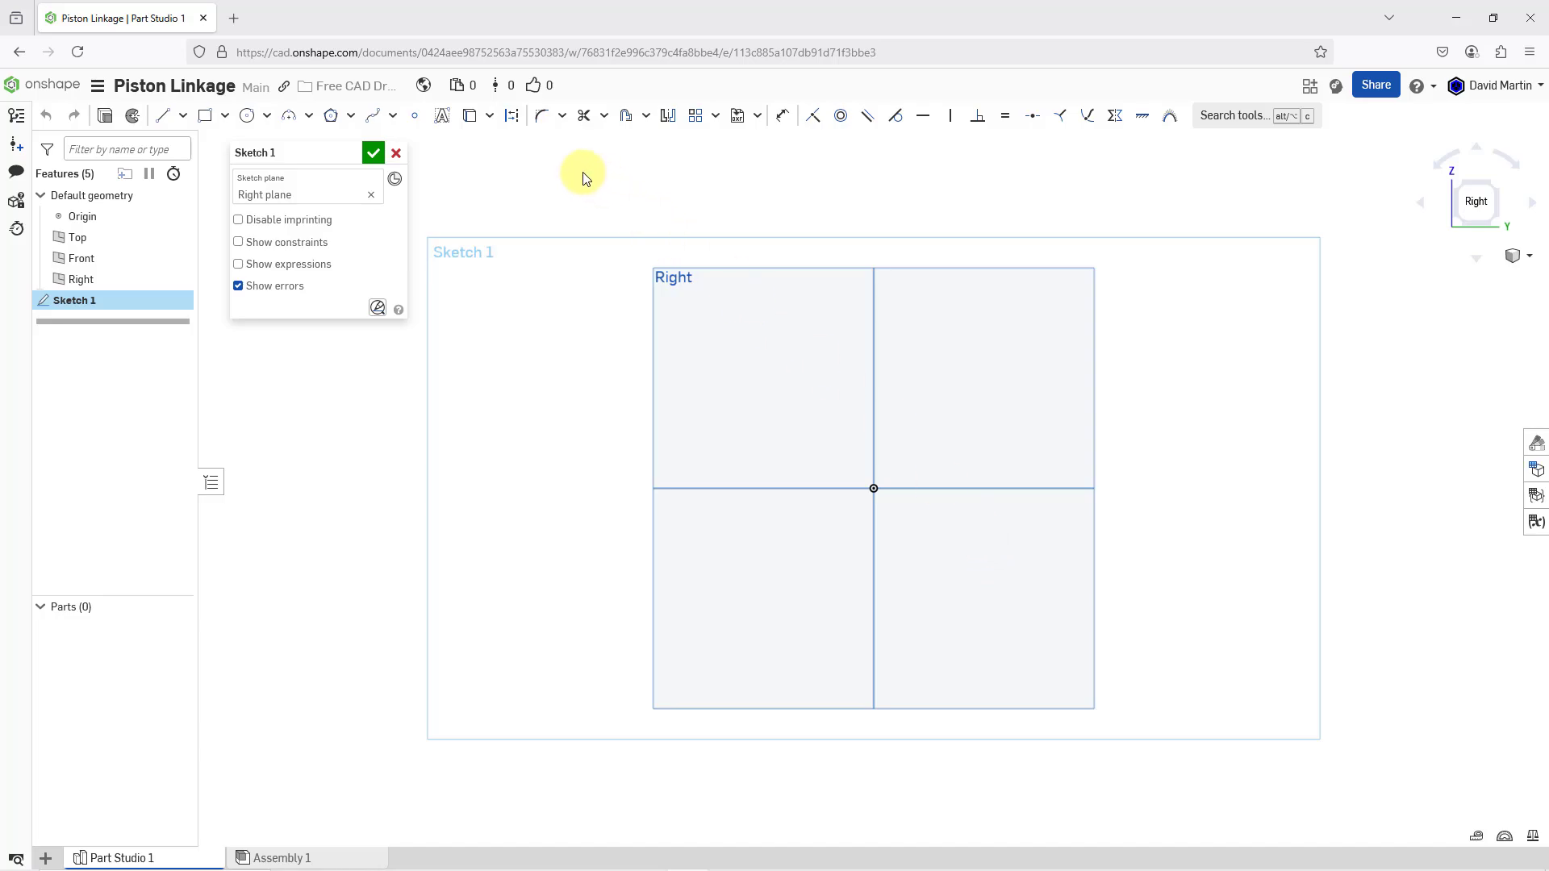
- Sketch a horizontal construction line about 4.55 in long through the origin as the centerline
left_click(515, 122)
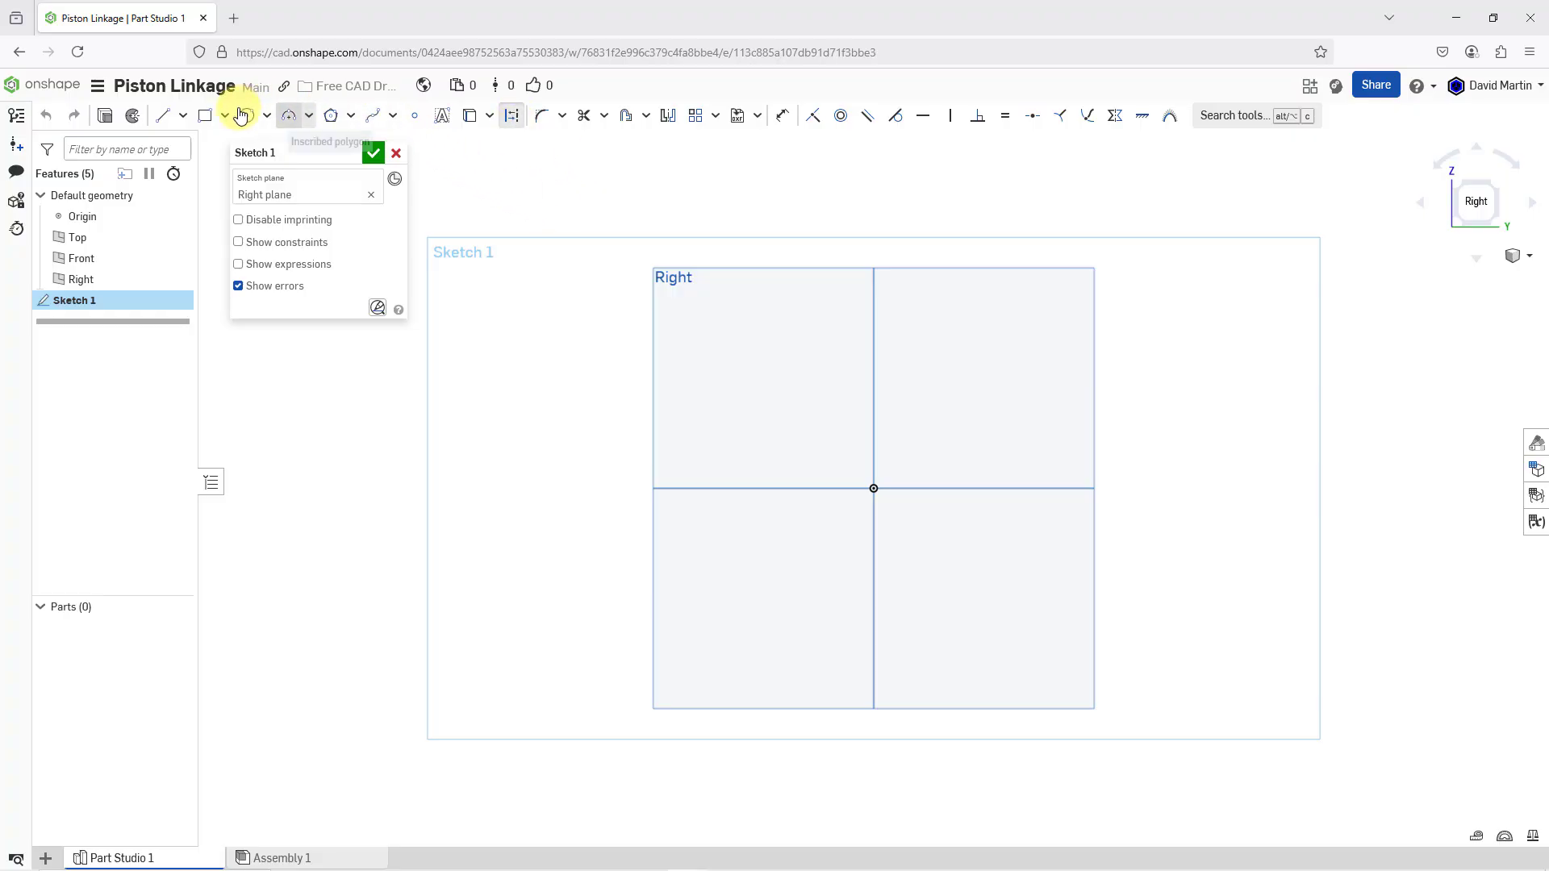
left_click(164, 119)
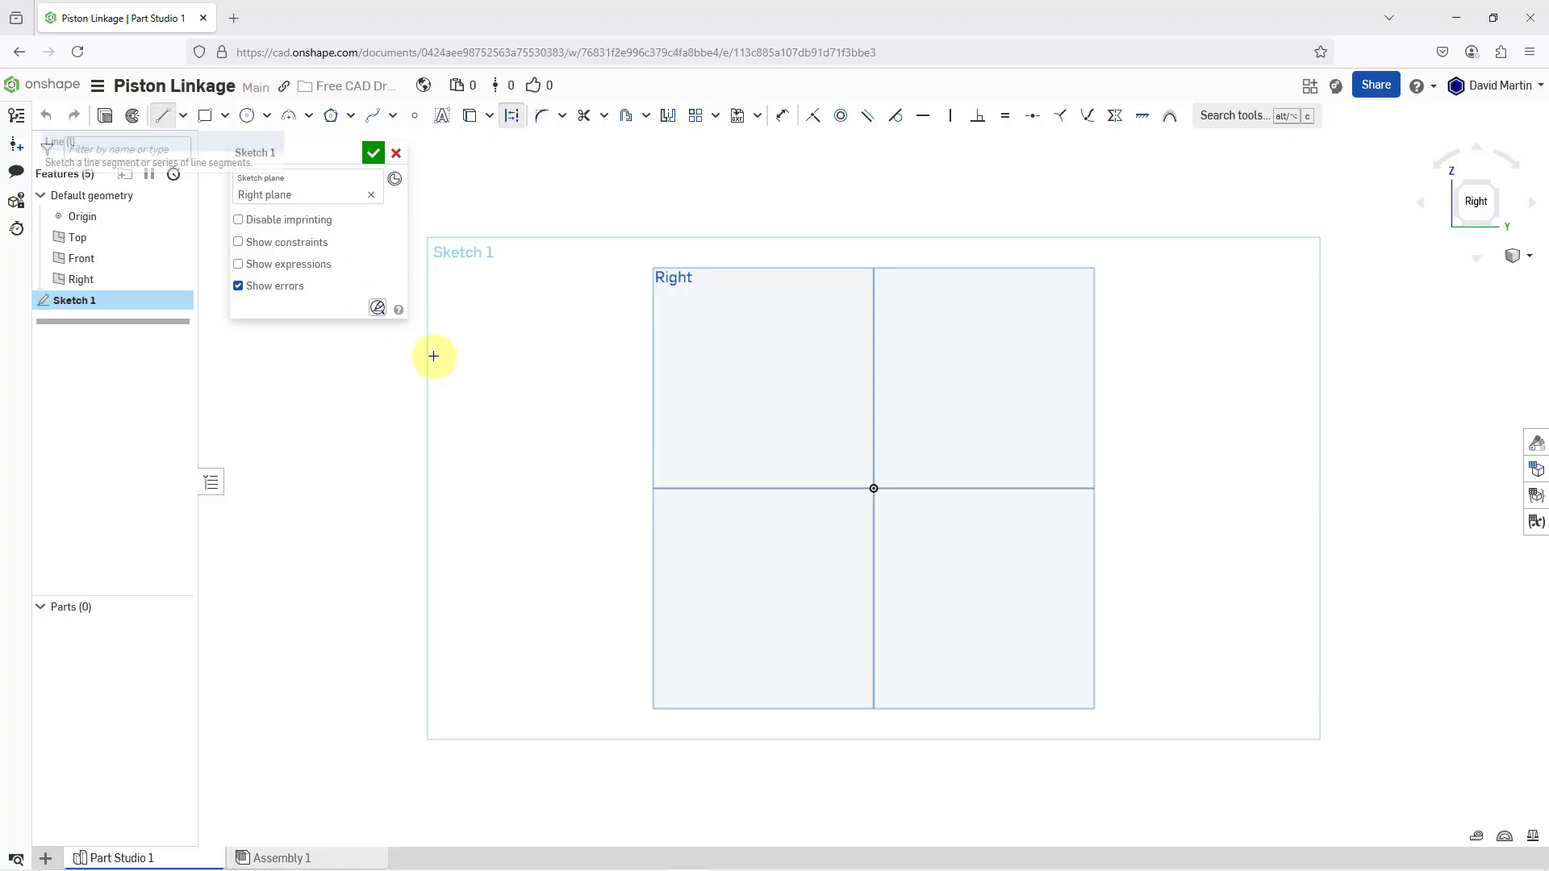
left_click(602, 488)
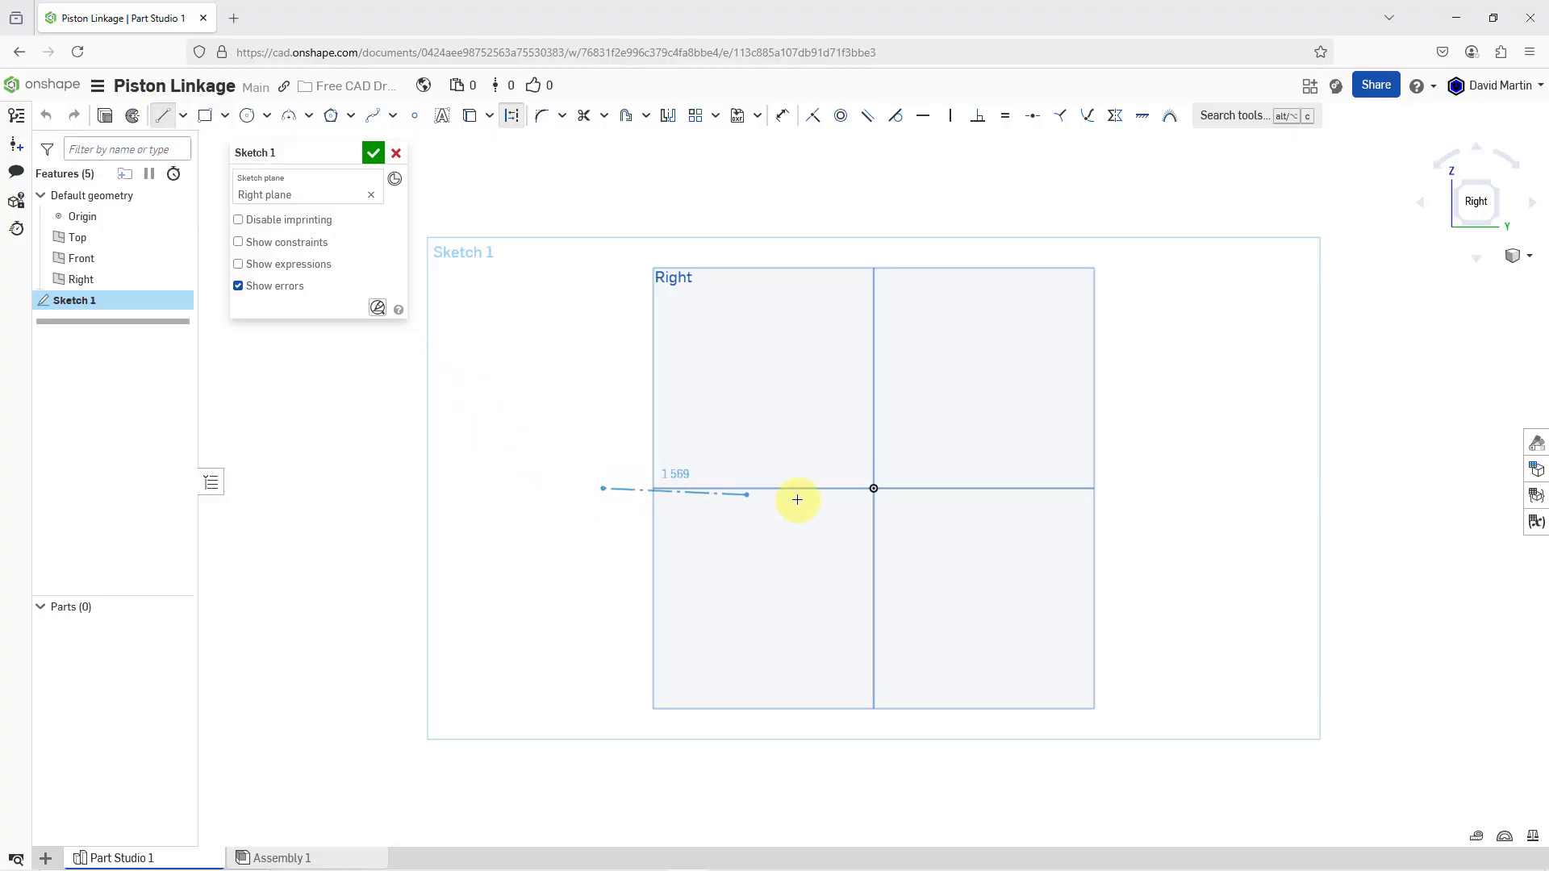
left_click(942, 489)
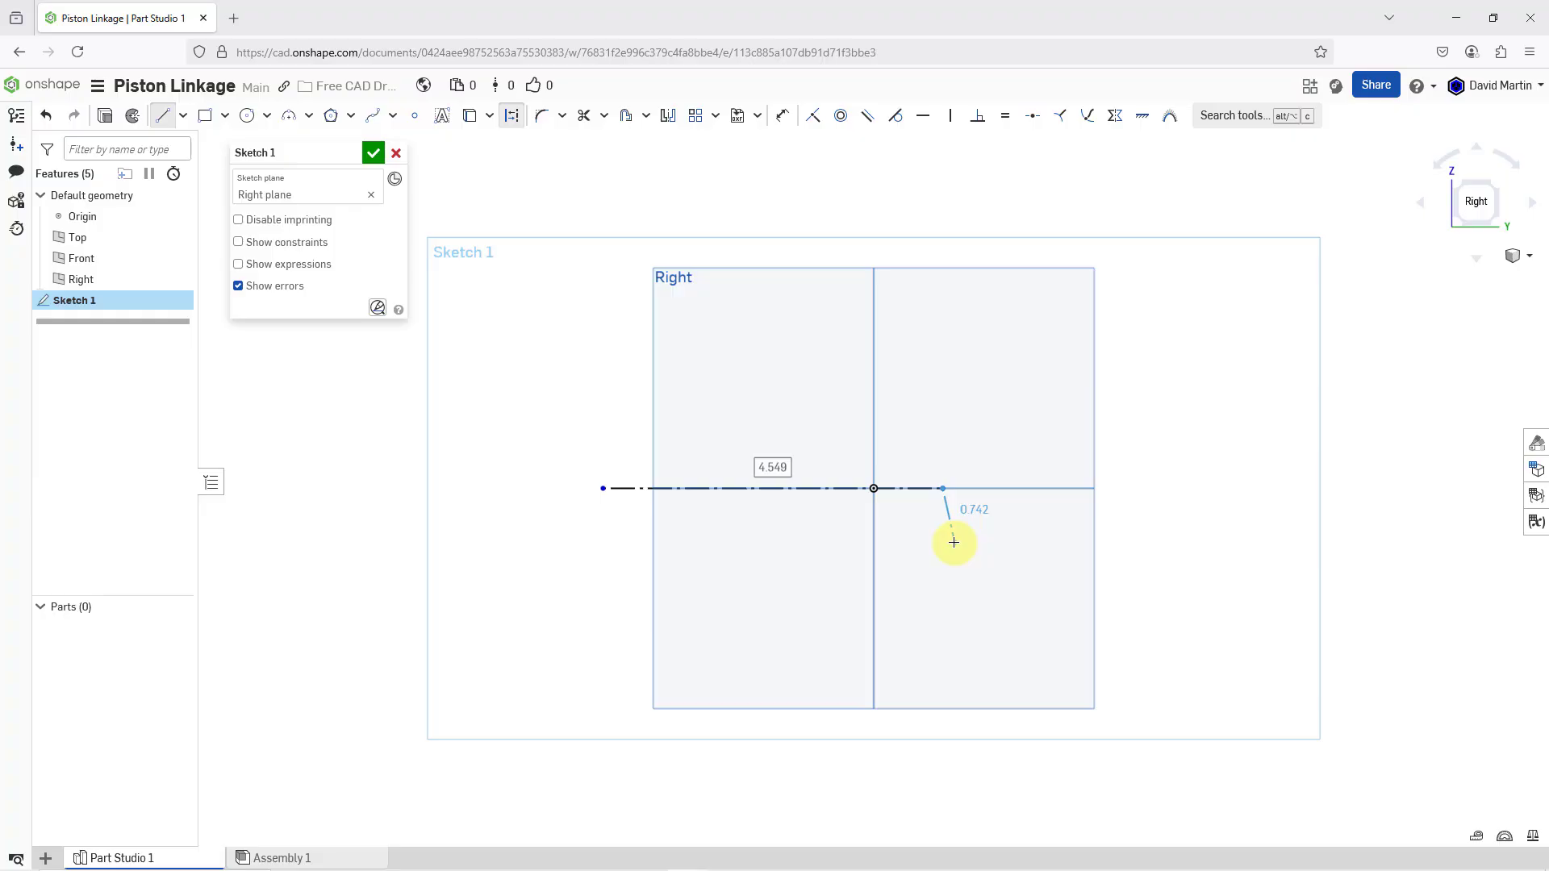
key("Escape")
- Sketch a closed stepped profile below the centerline, about 3.21 in long and 0.83 in high, with its taller end on the vertical axis
scroll(629, 589, "up", 3)
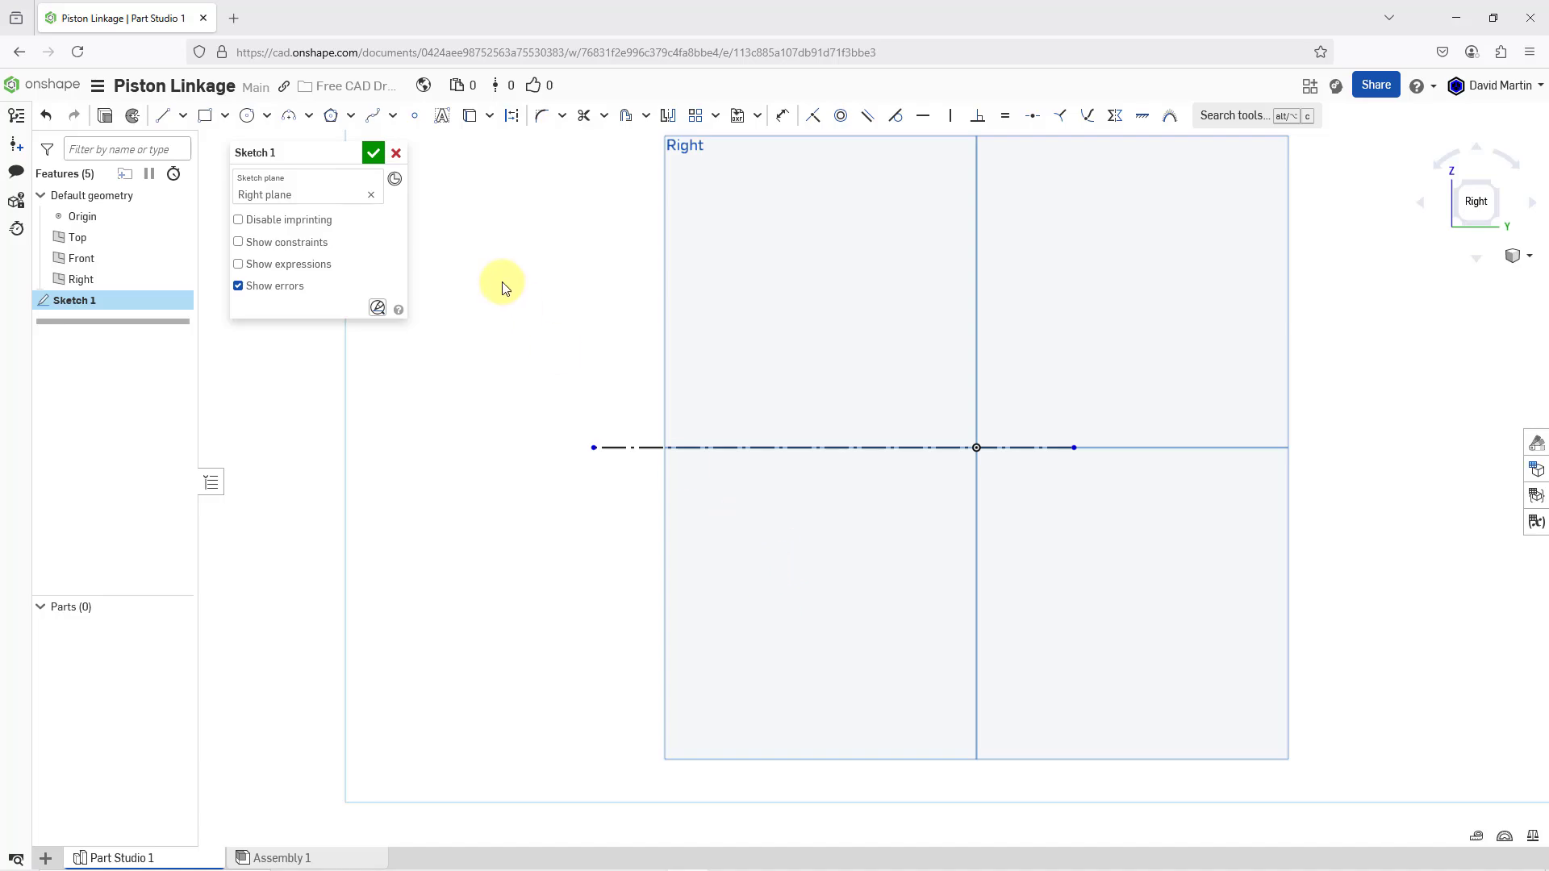
left_click(162, 115)
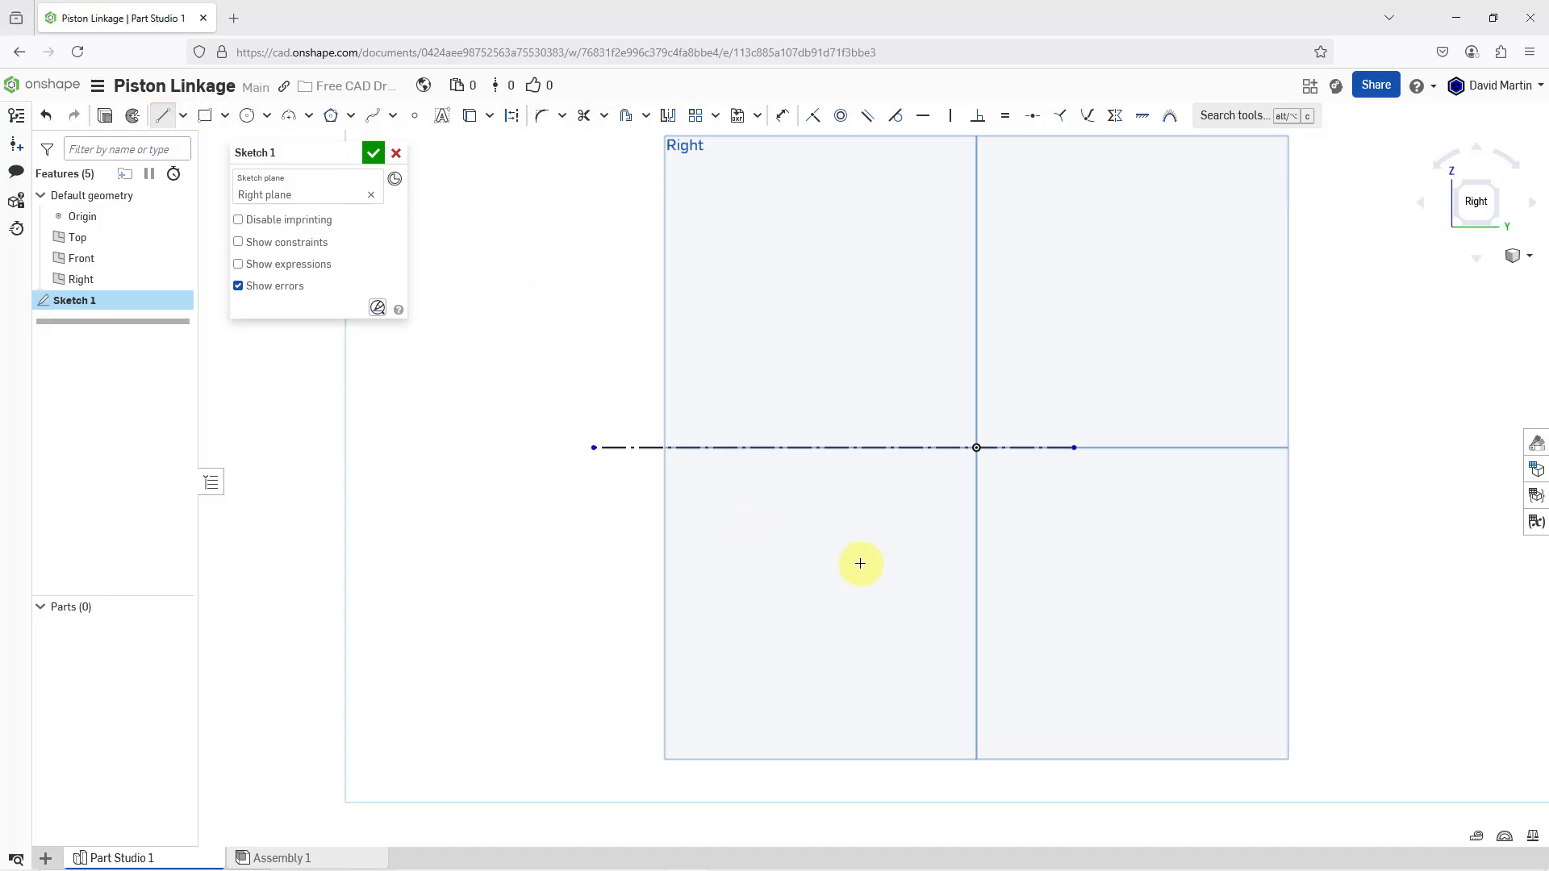
left_click(976, 534)
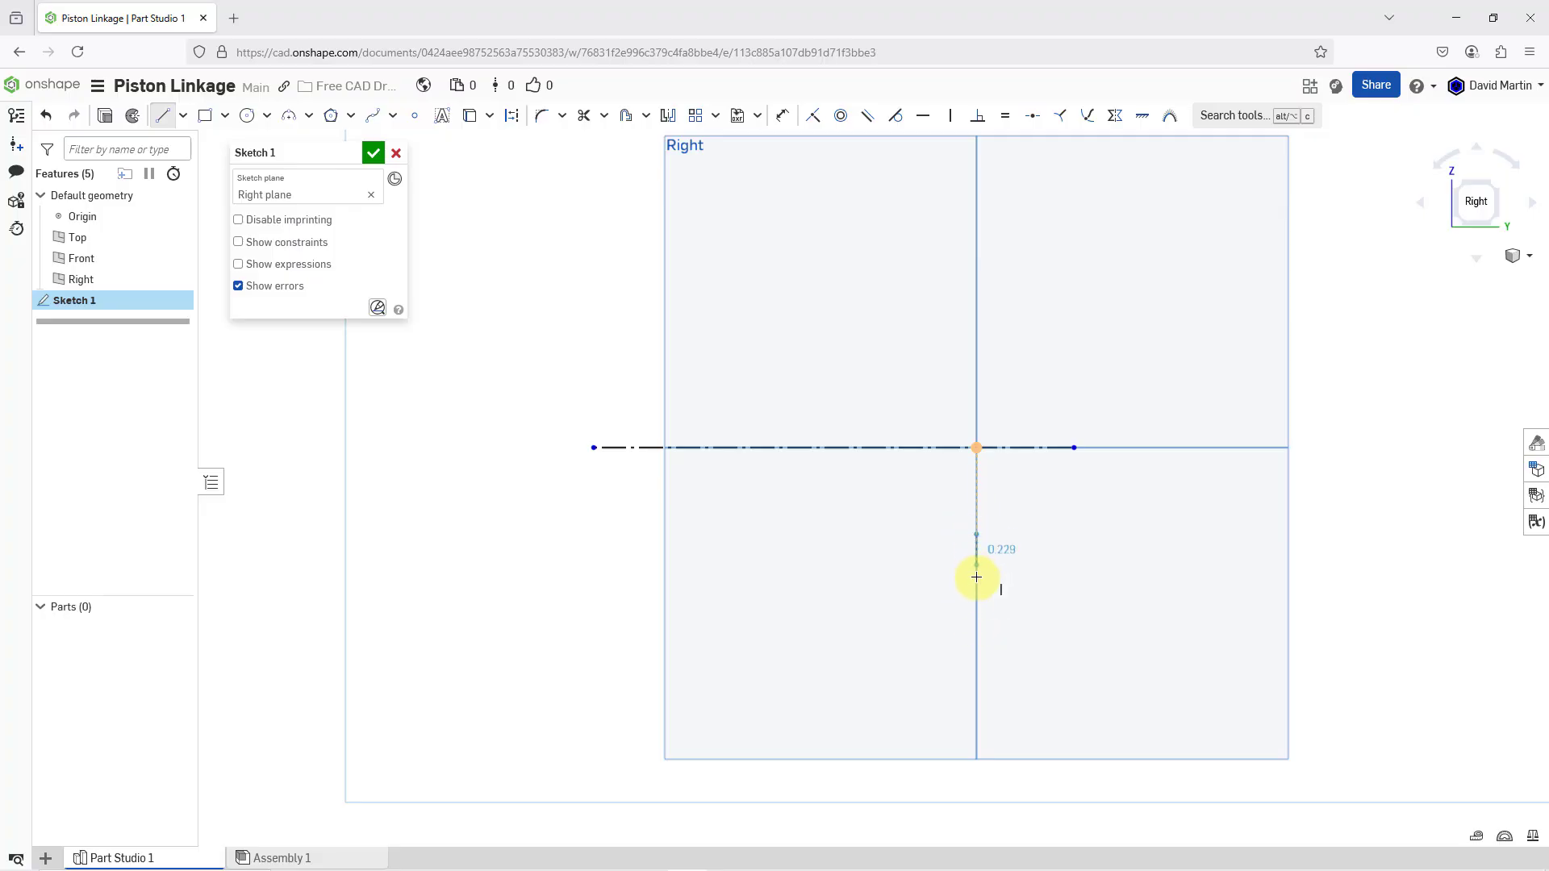
left_click(978, 621)
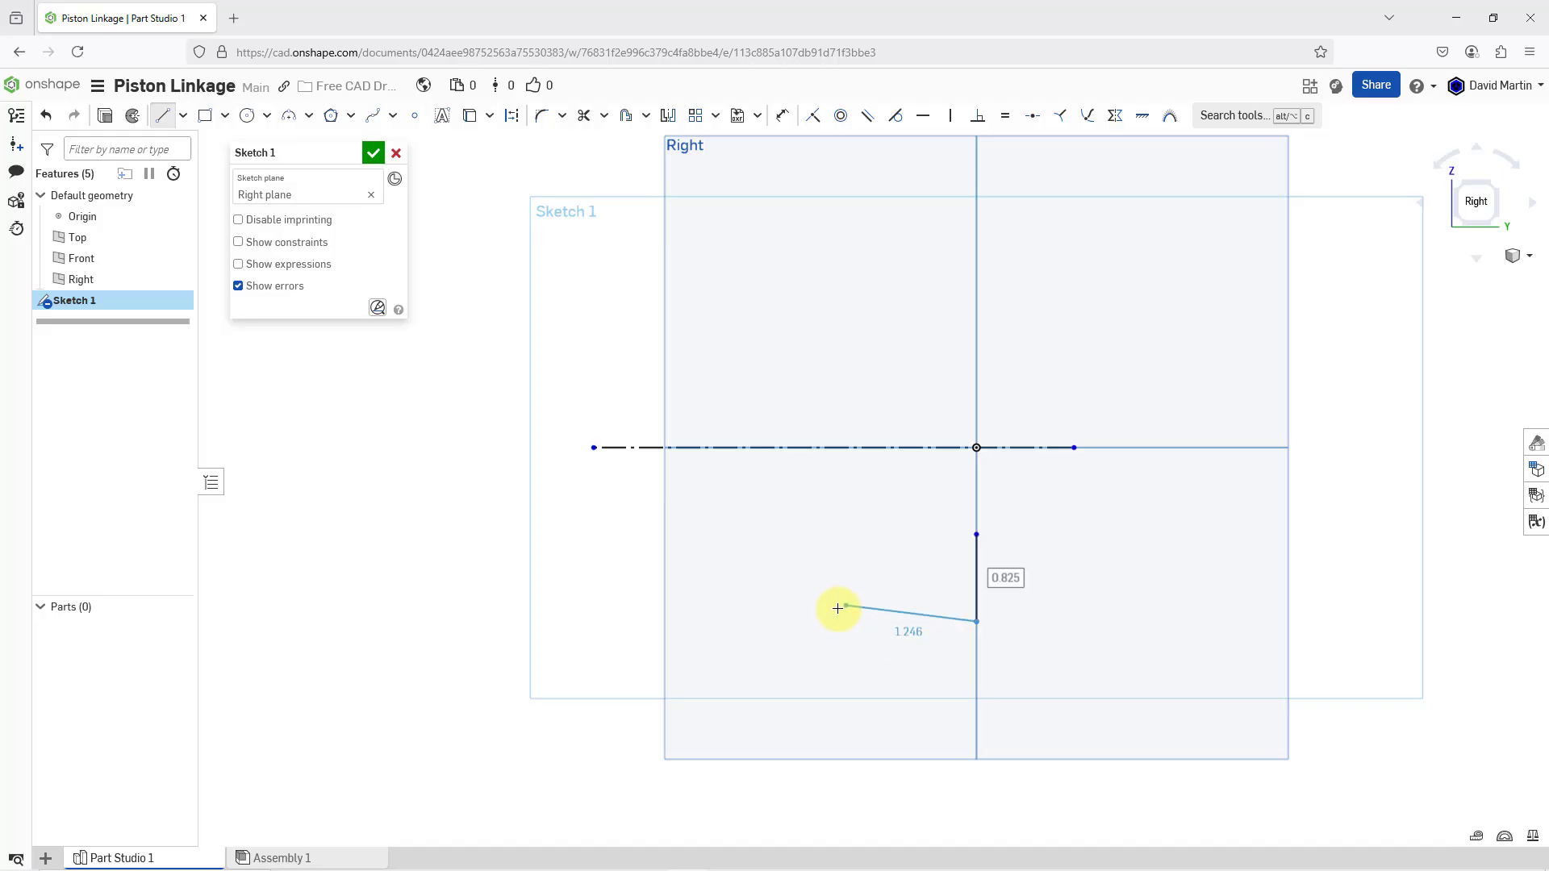
left_click(841, 611)
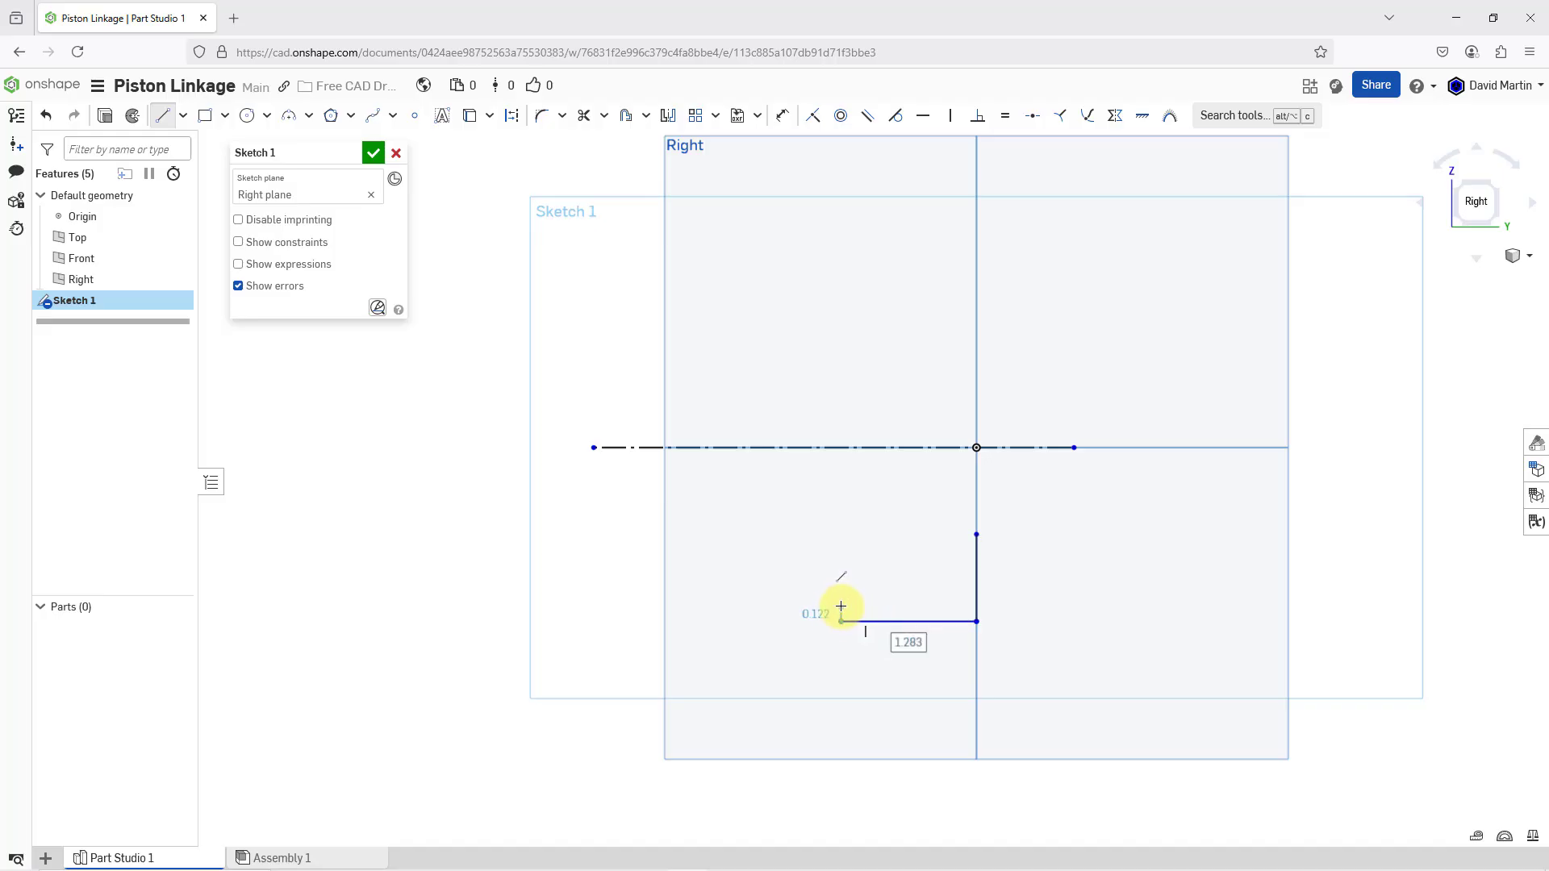
left_click(842, 603)
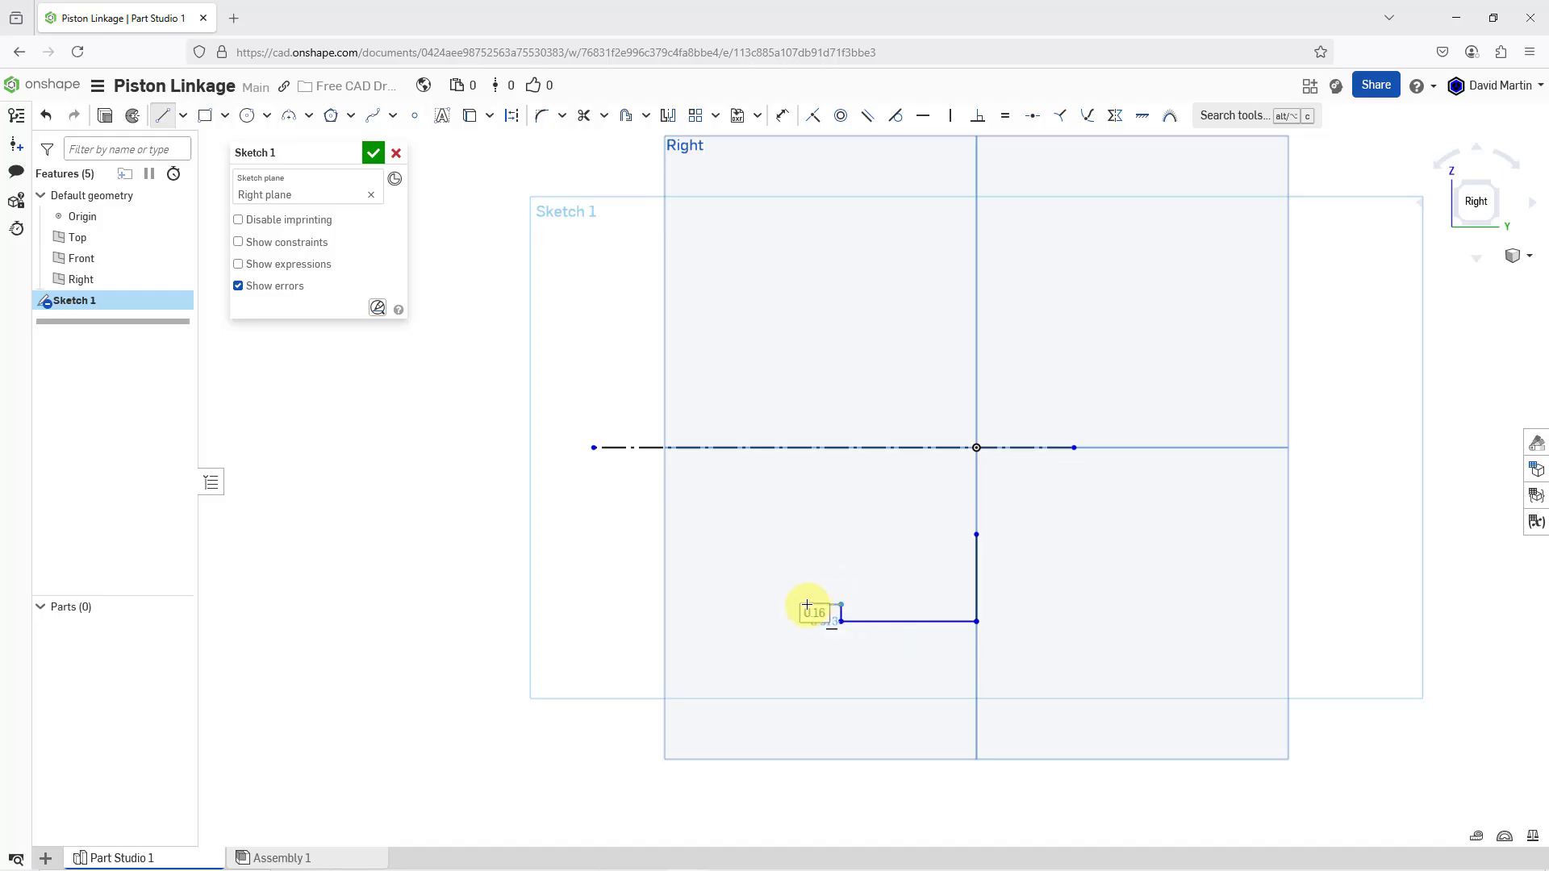
left_click(637, 604)
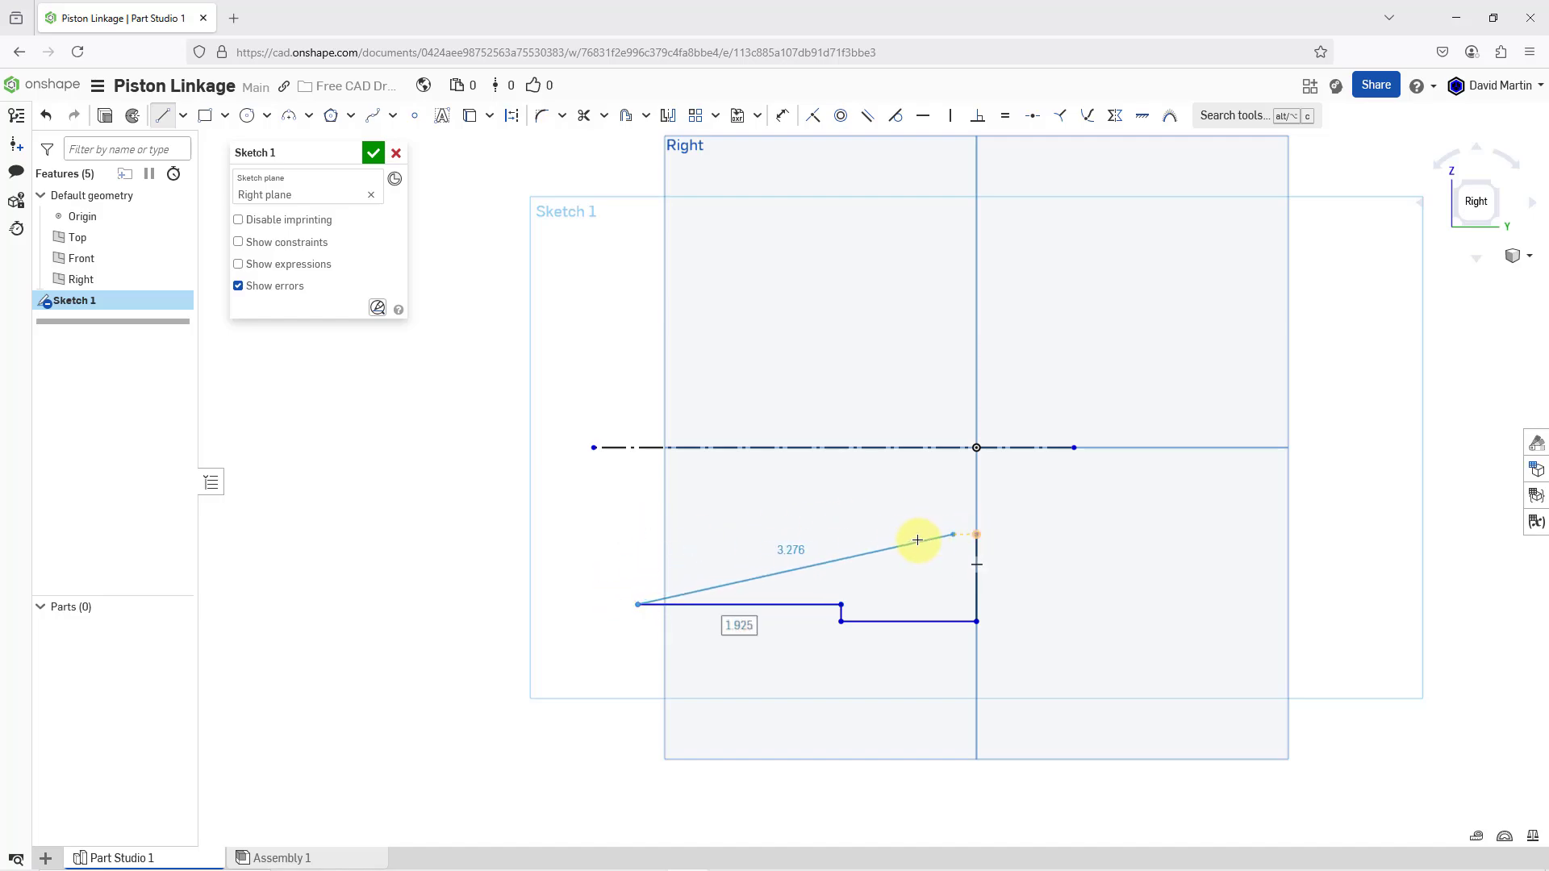
left_click(641, 533)
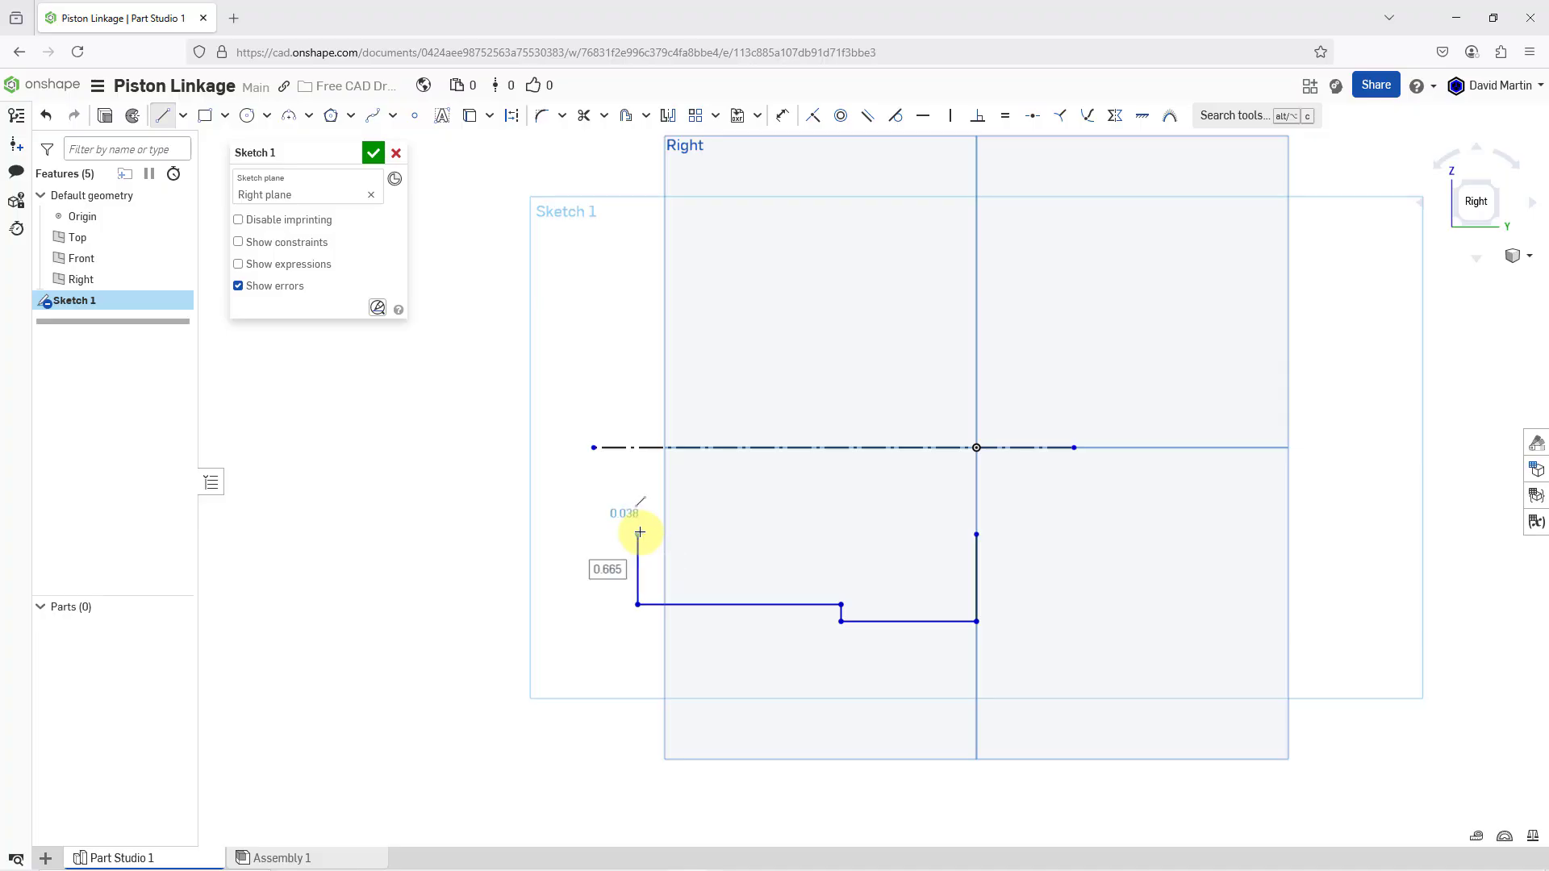
left_click(975, 534)
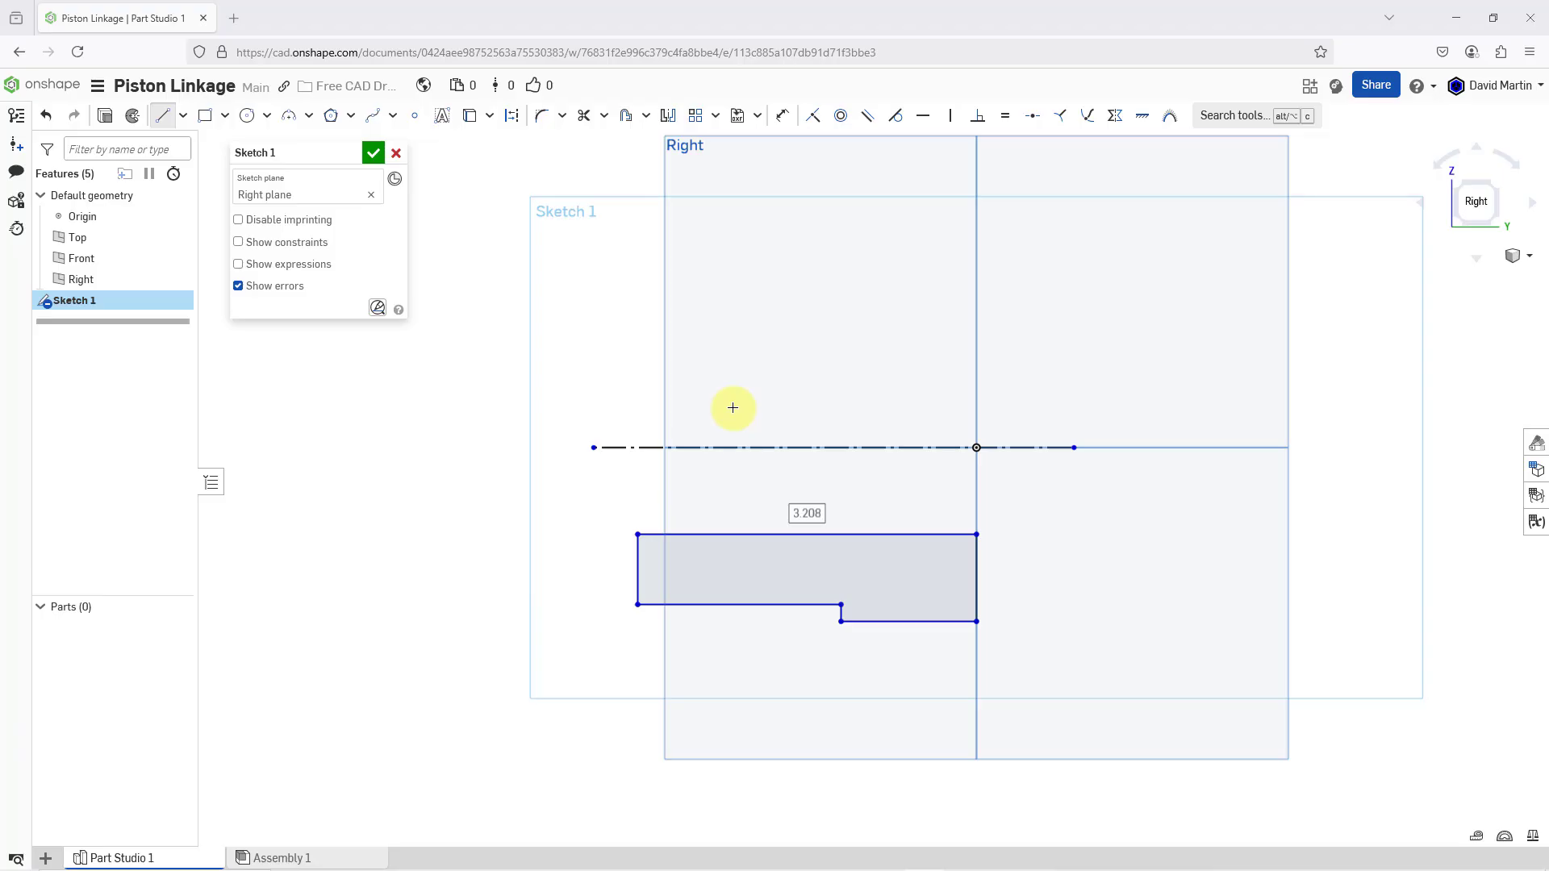
- Dimension the profile's upper edge about the centerline as a diameter of 1+3/16 in
left_click(783, 123)
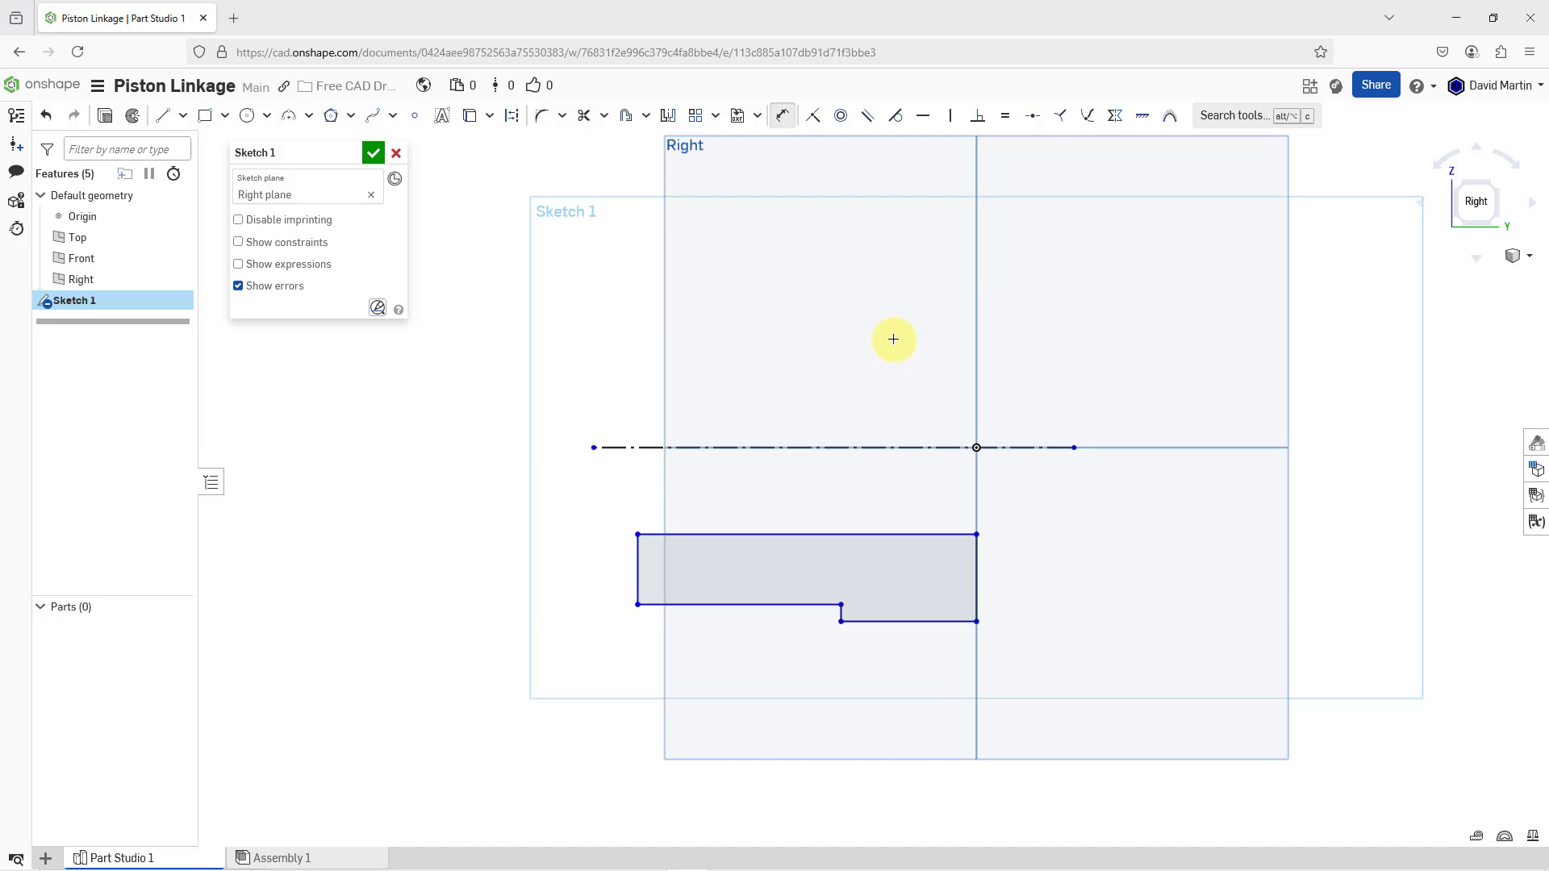
left_click(941, 446)
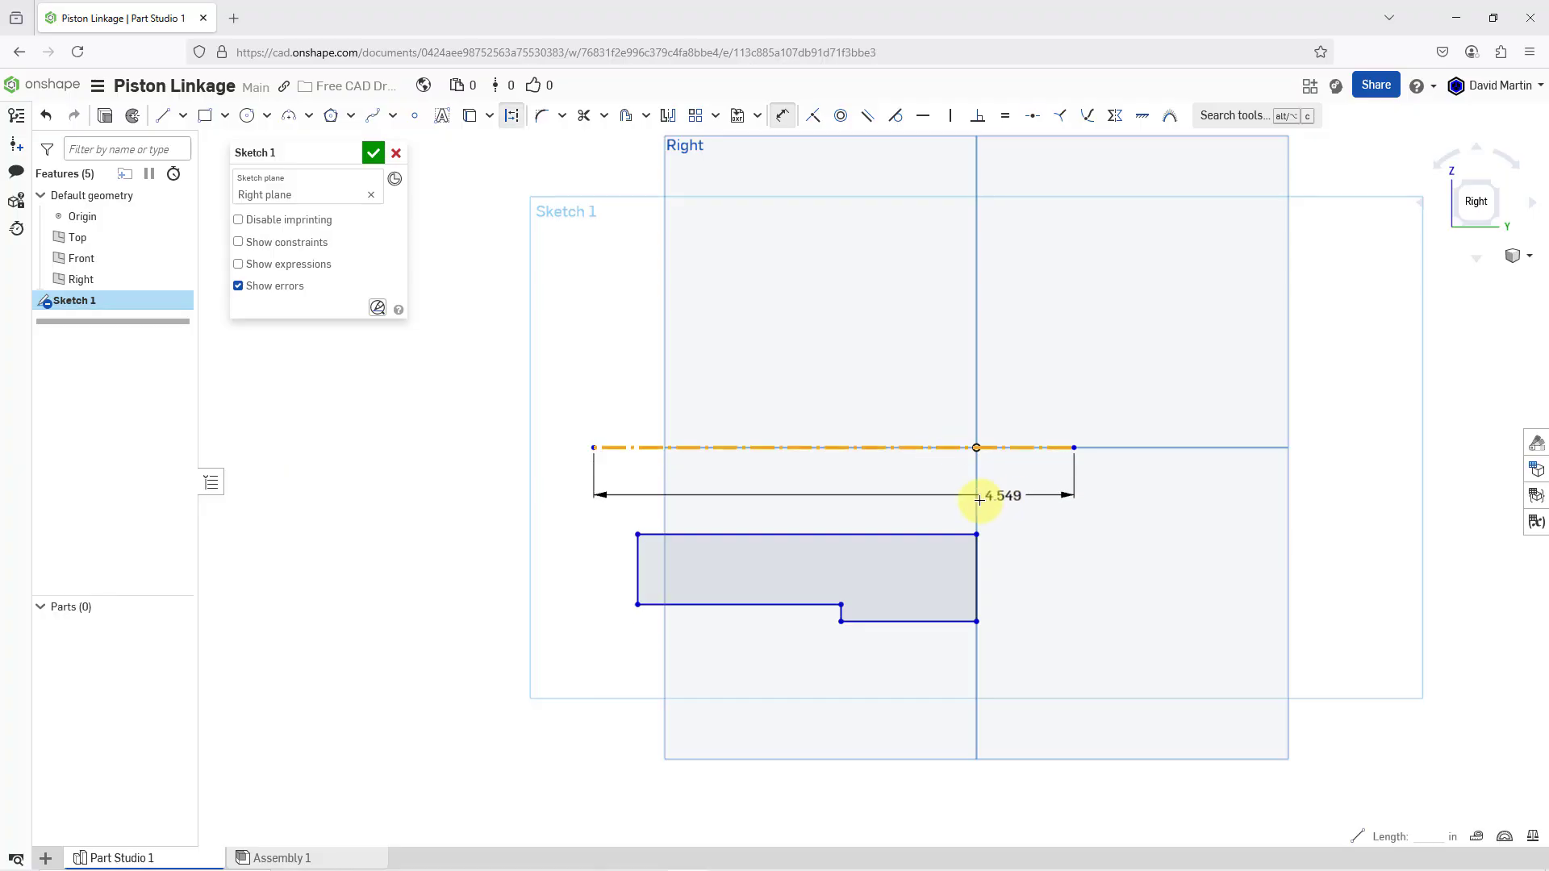
left_click(926, 536)
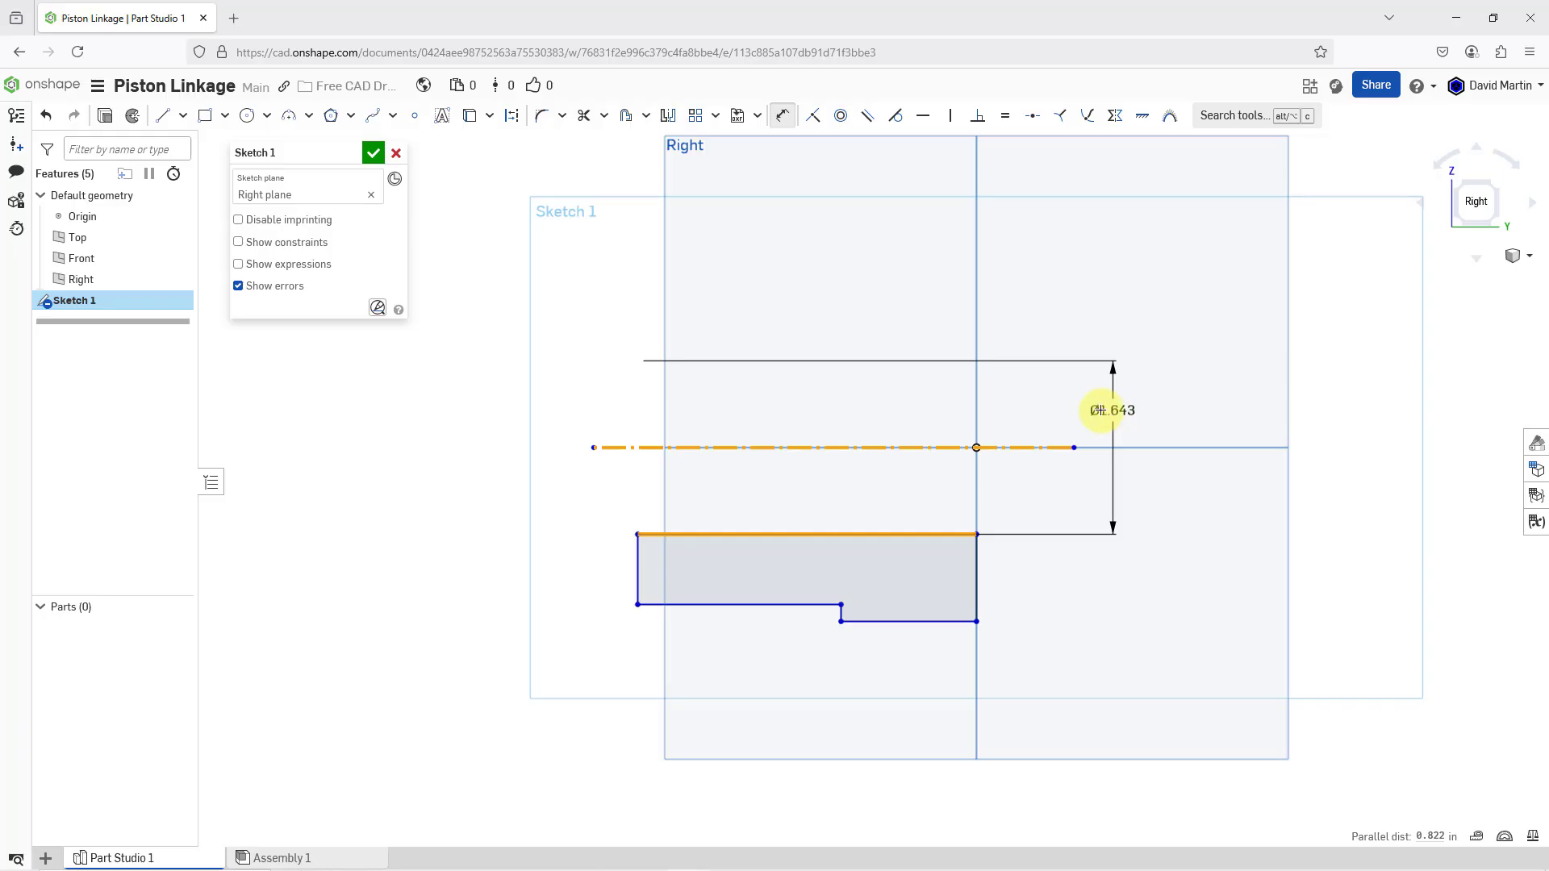
left_click(1046, 410)
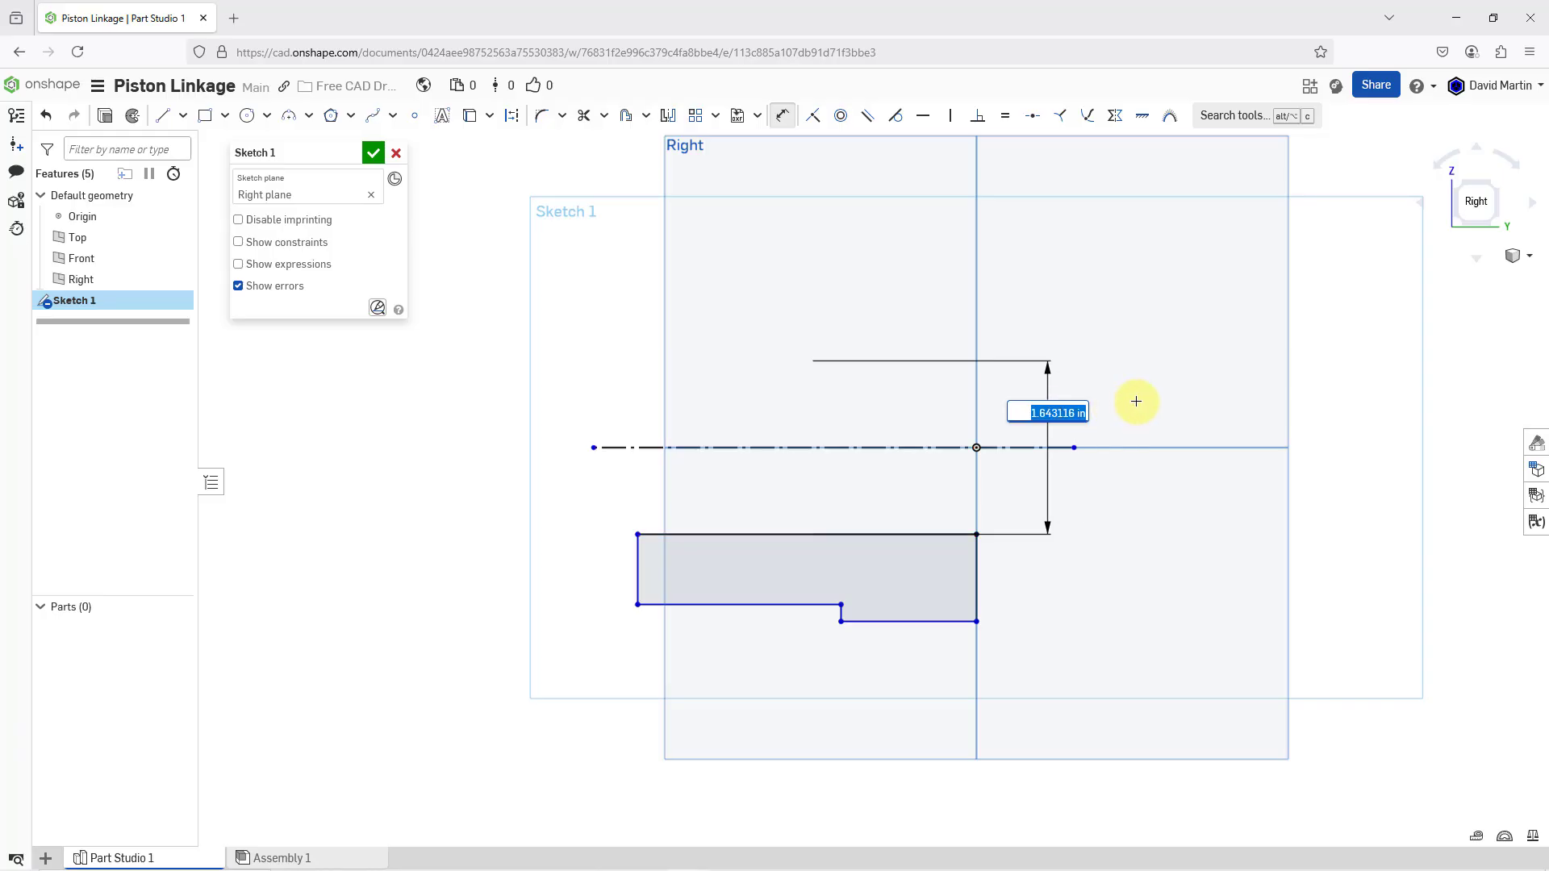
type("1+3/16")
key("Return")
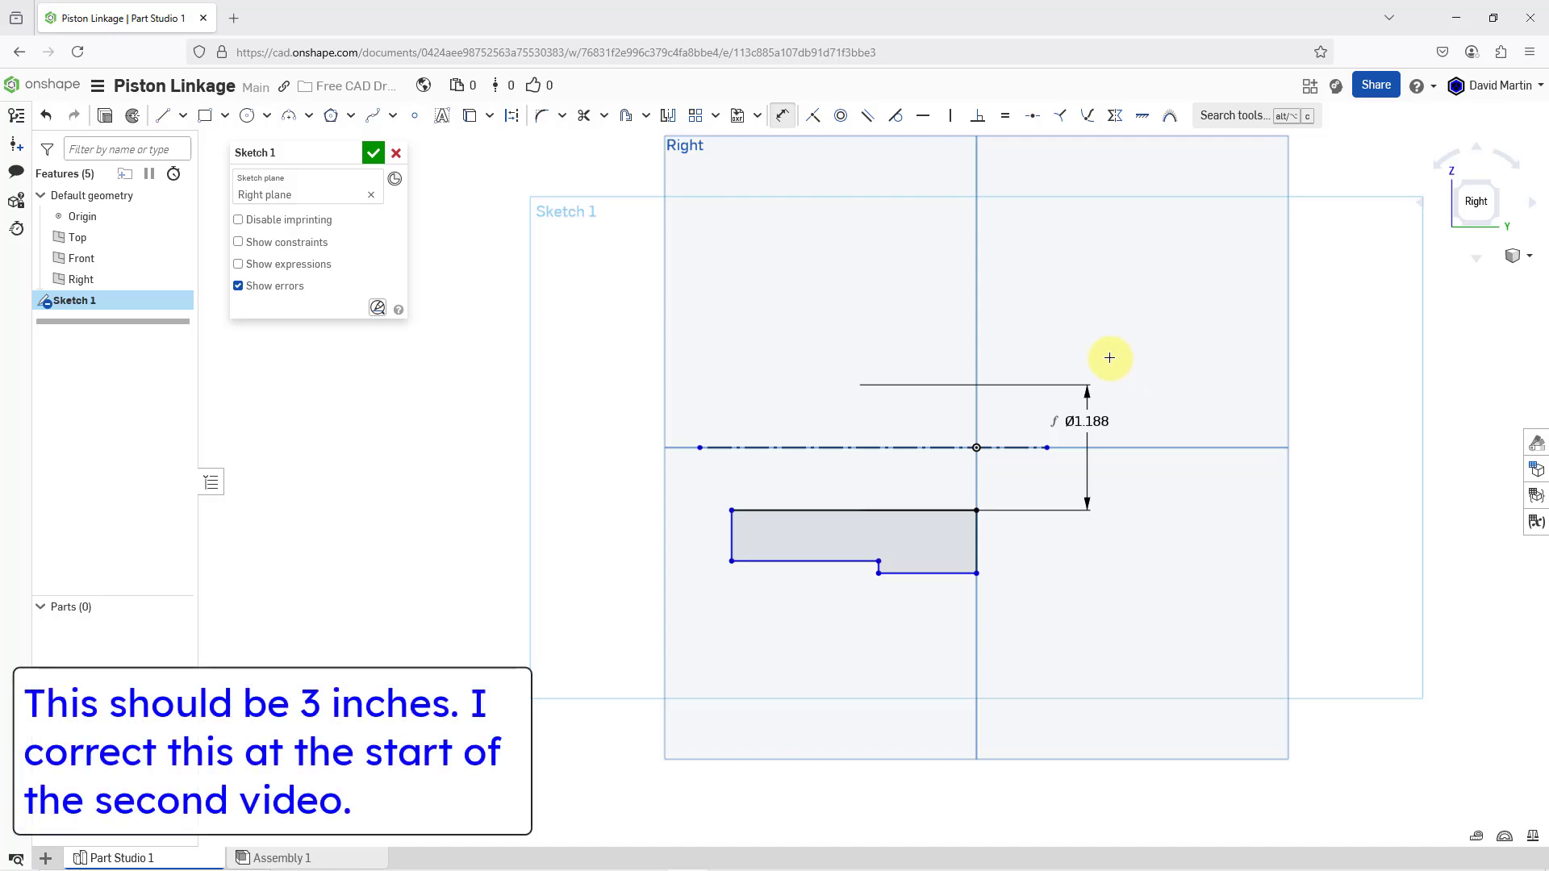
- Dimension the lower edge of the profile's taller section about the centerline as a diameter of 2.75 in
left_click(944, 573)
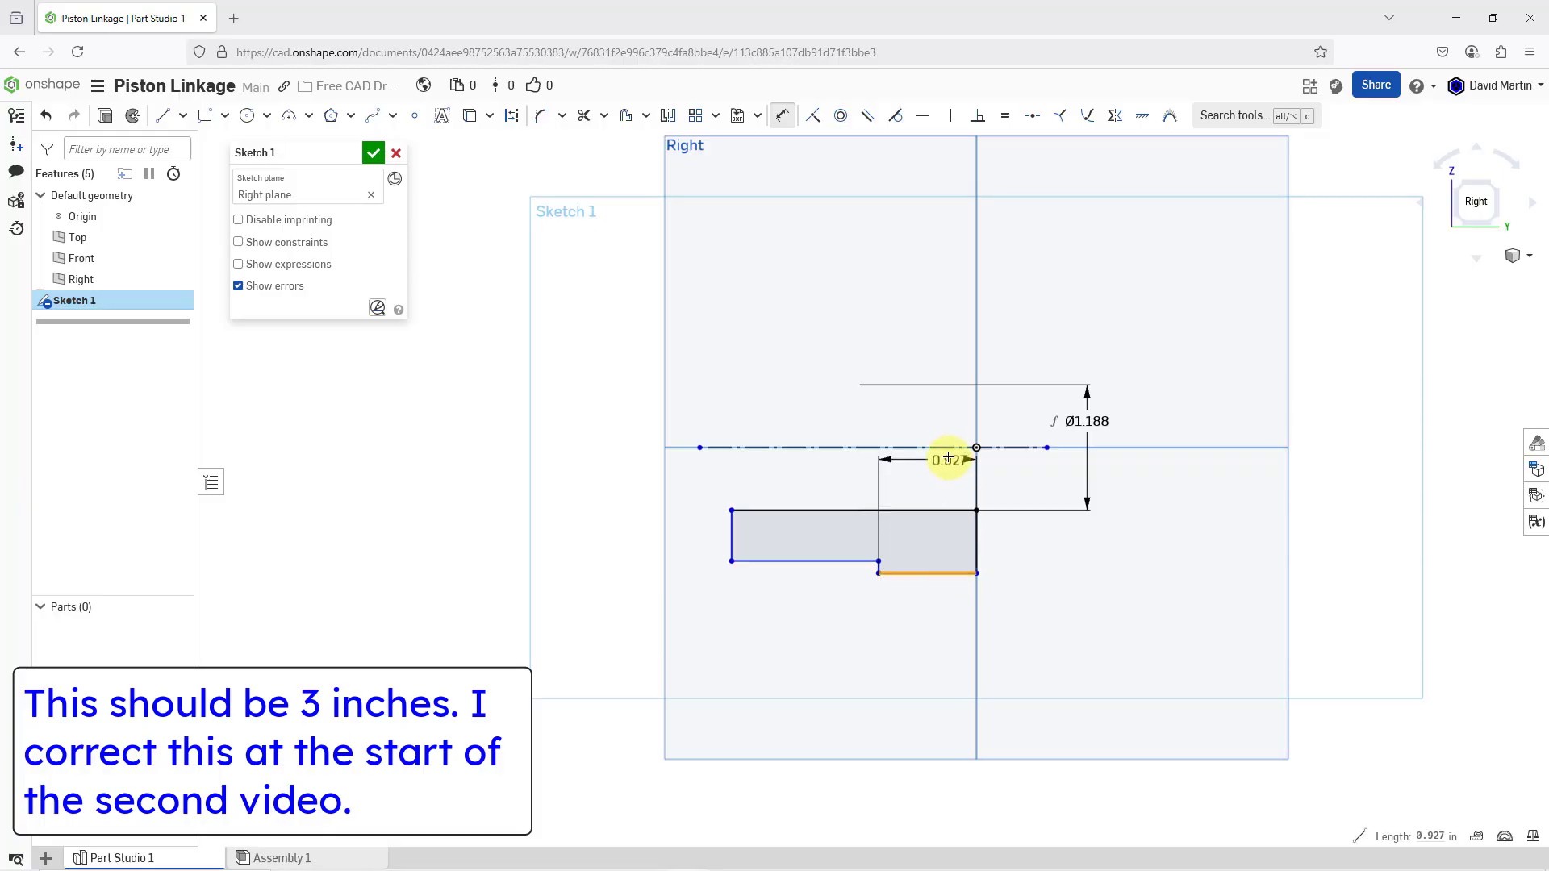
left_click(944, 448)
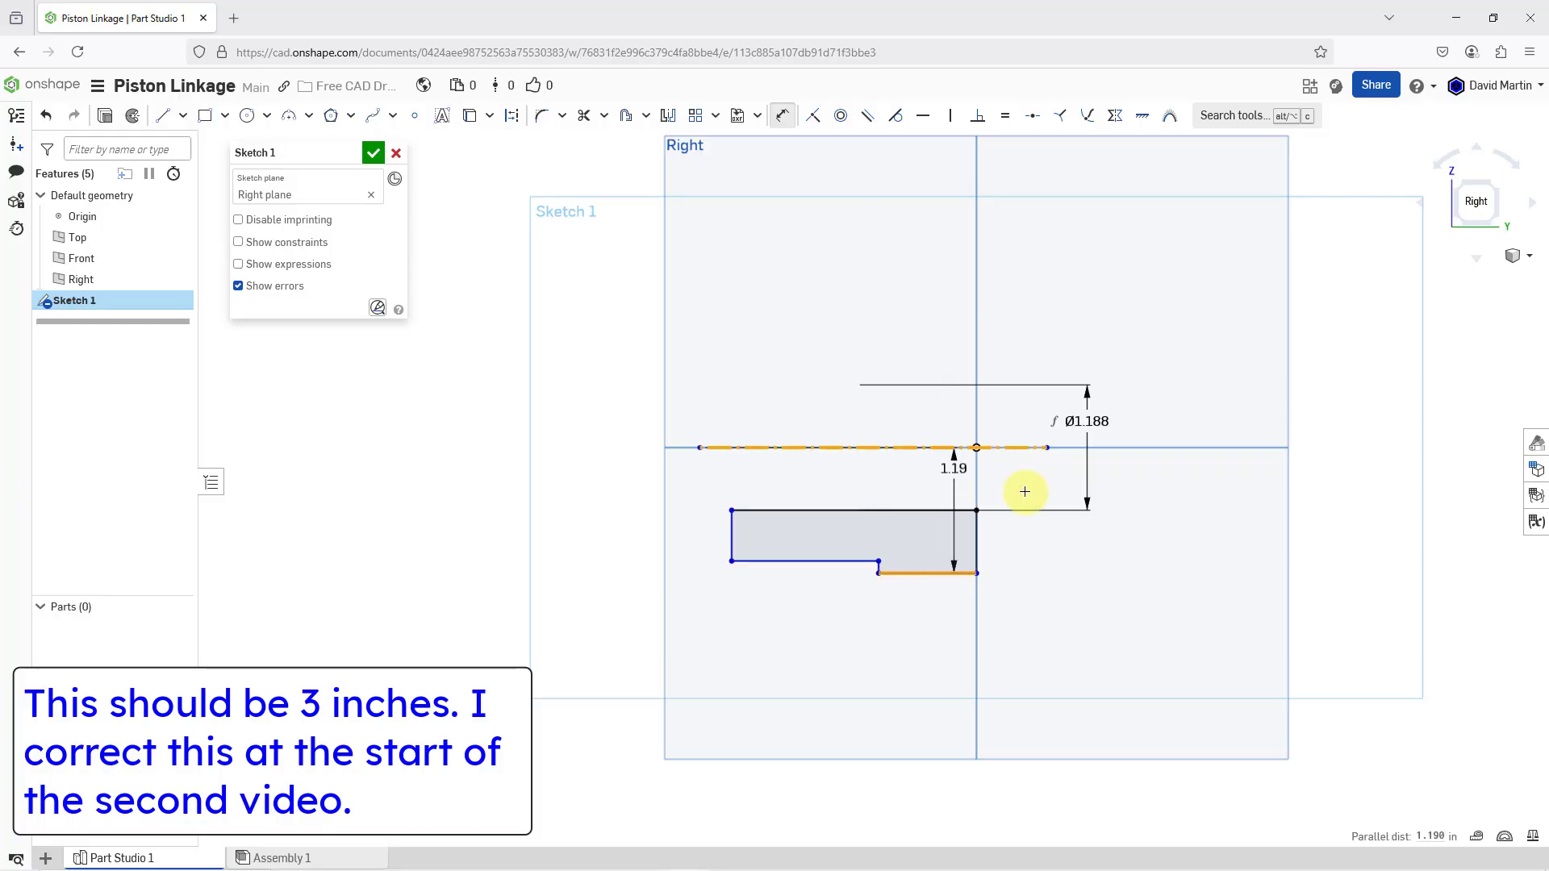
left_click(1178, 421)
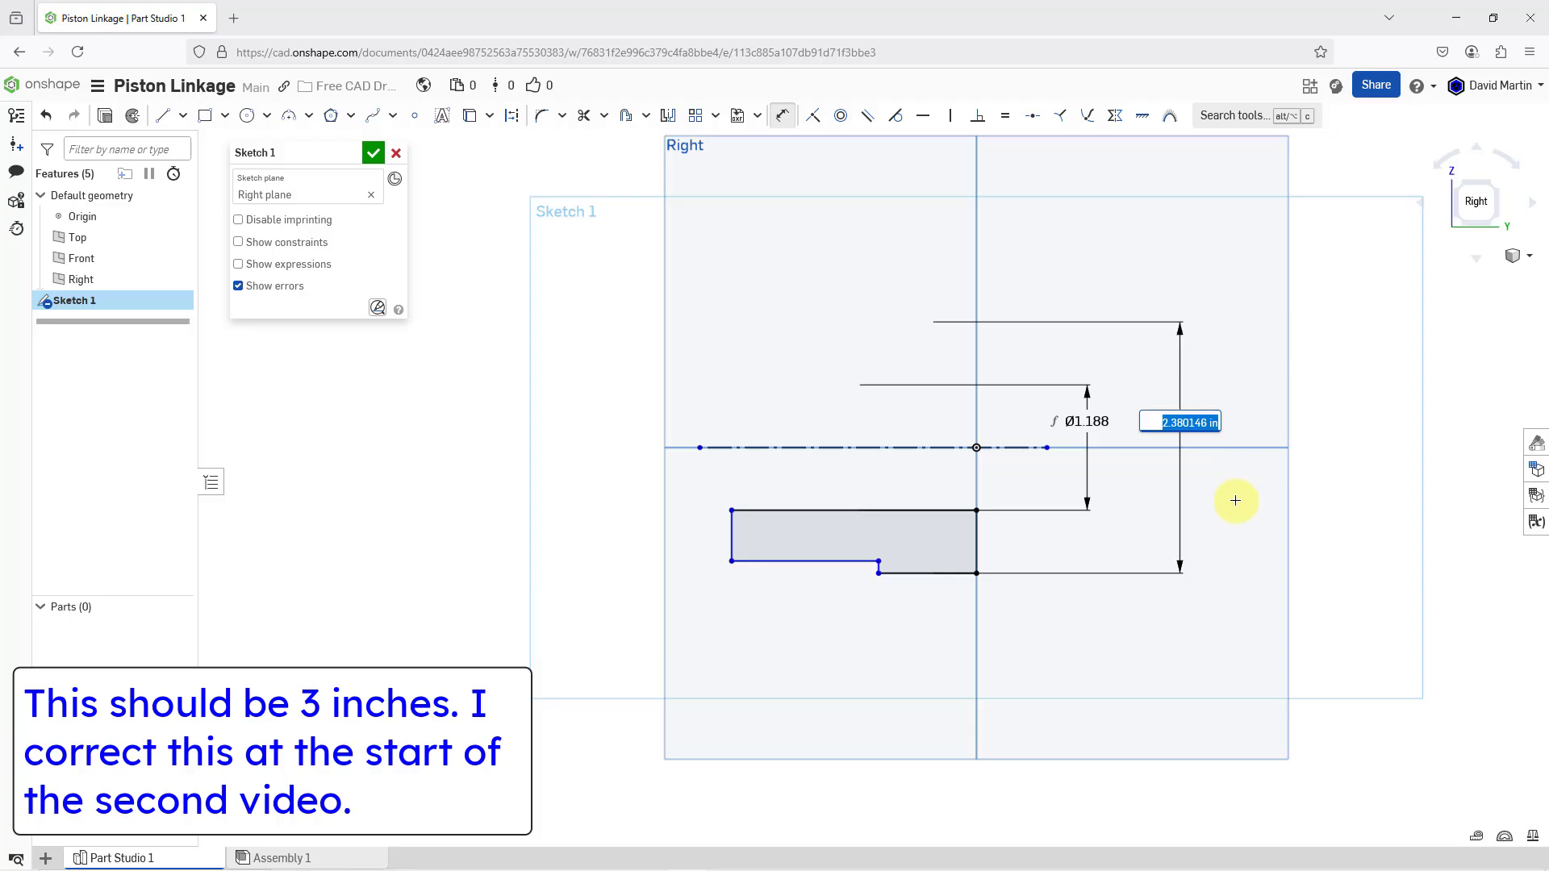
type("2.75")
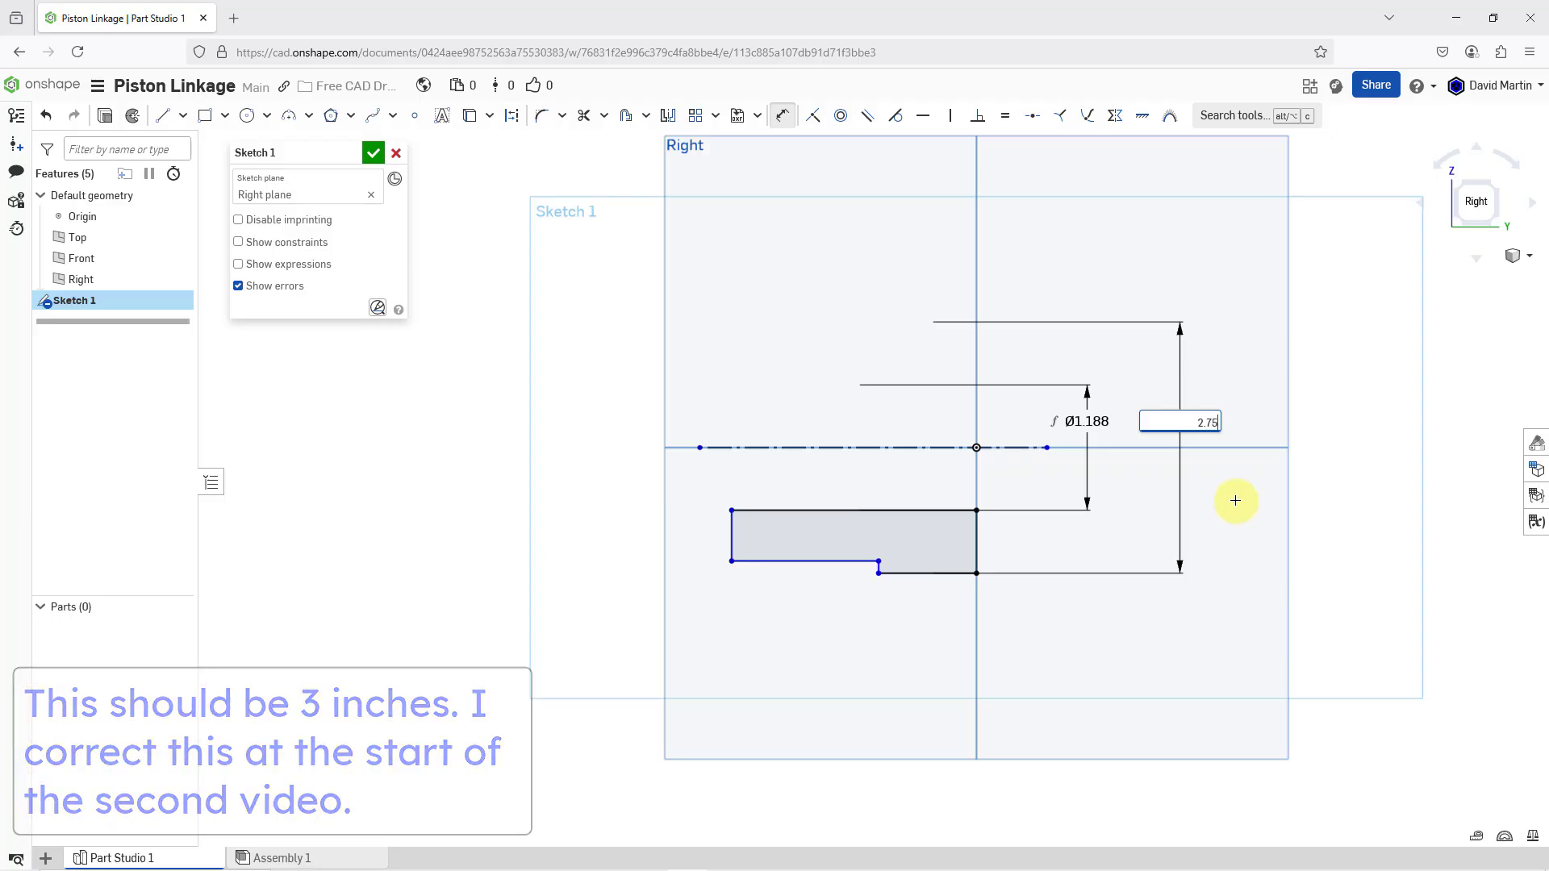
key("Return")
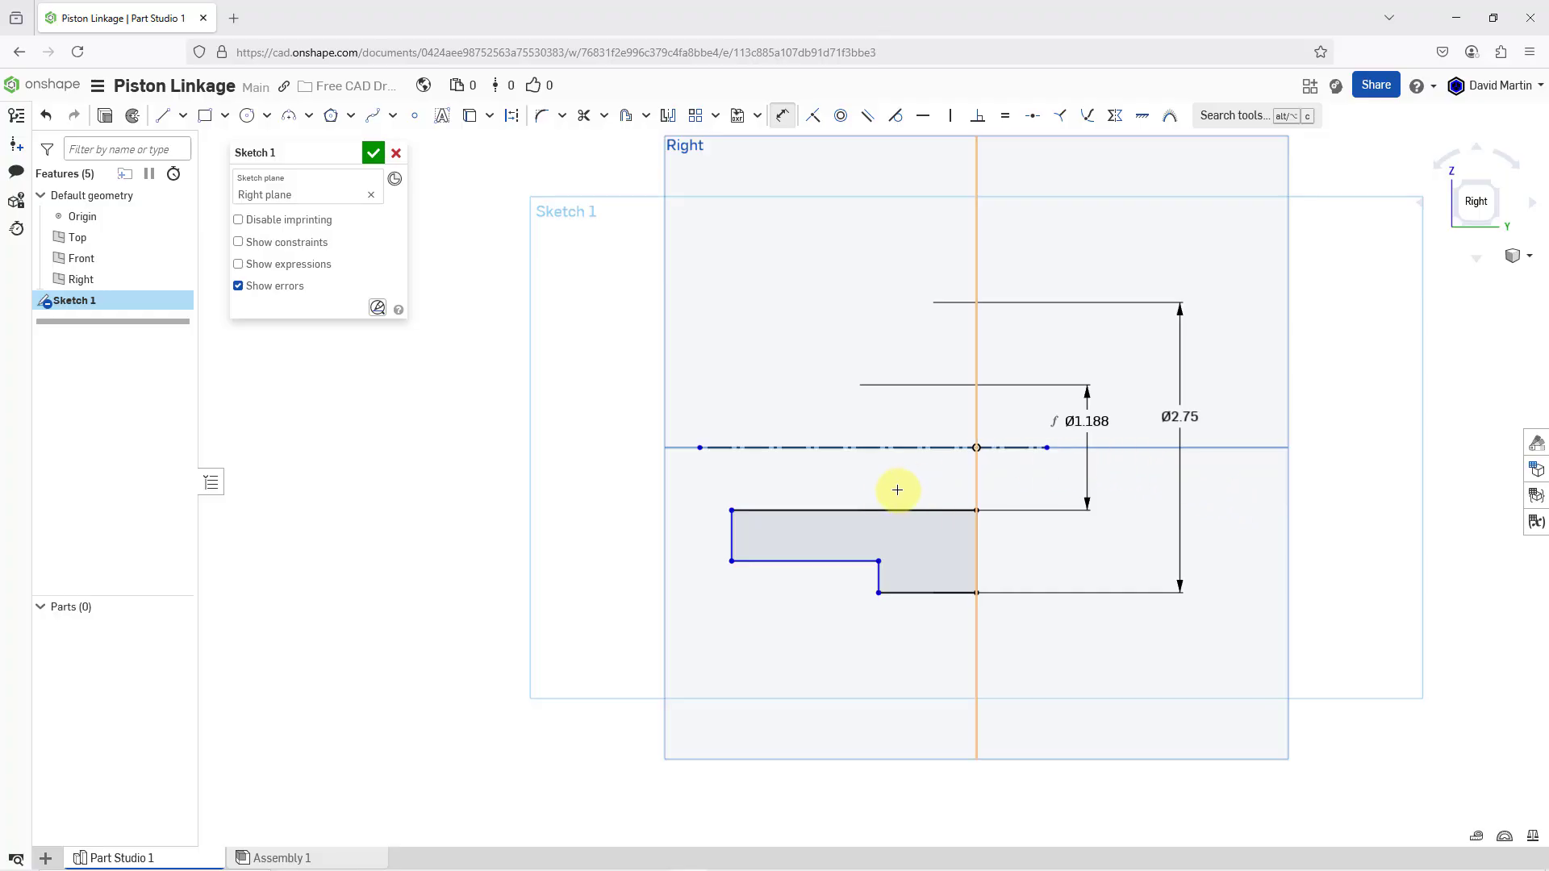
- Dimension the profile's full-length upper edge and set its length to 2.25 in
left_click(881, 508)
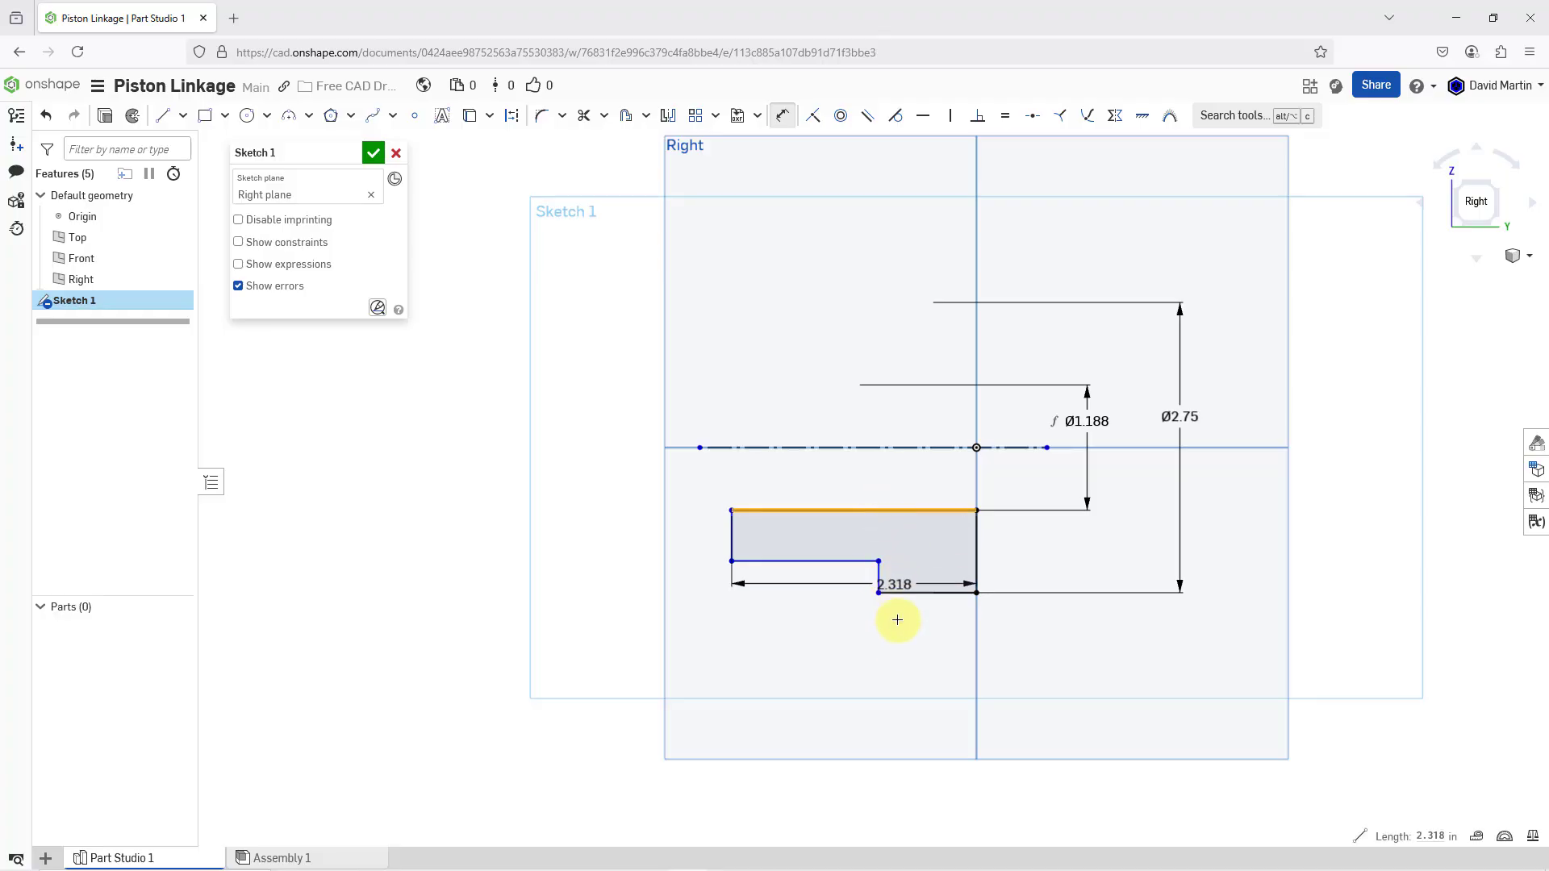
left_click(955, 655)
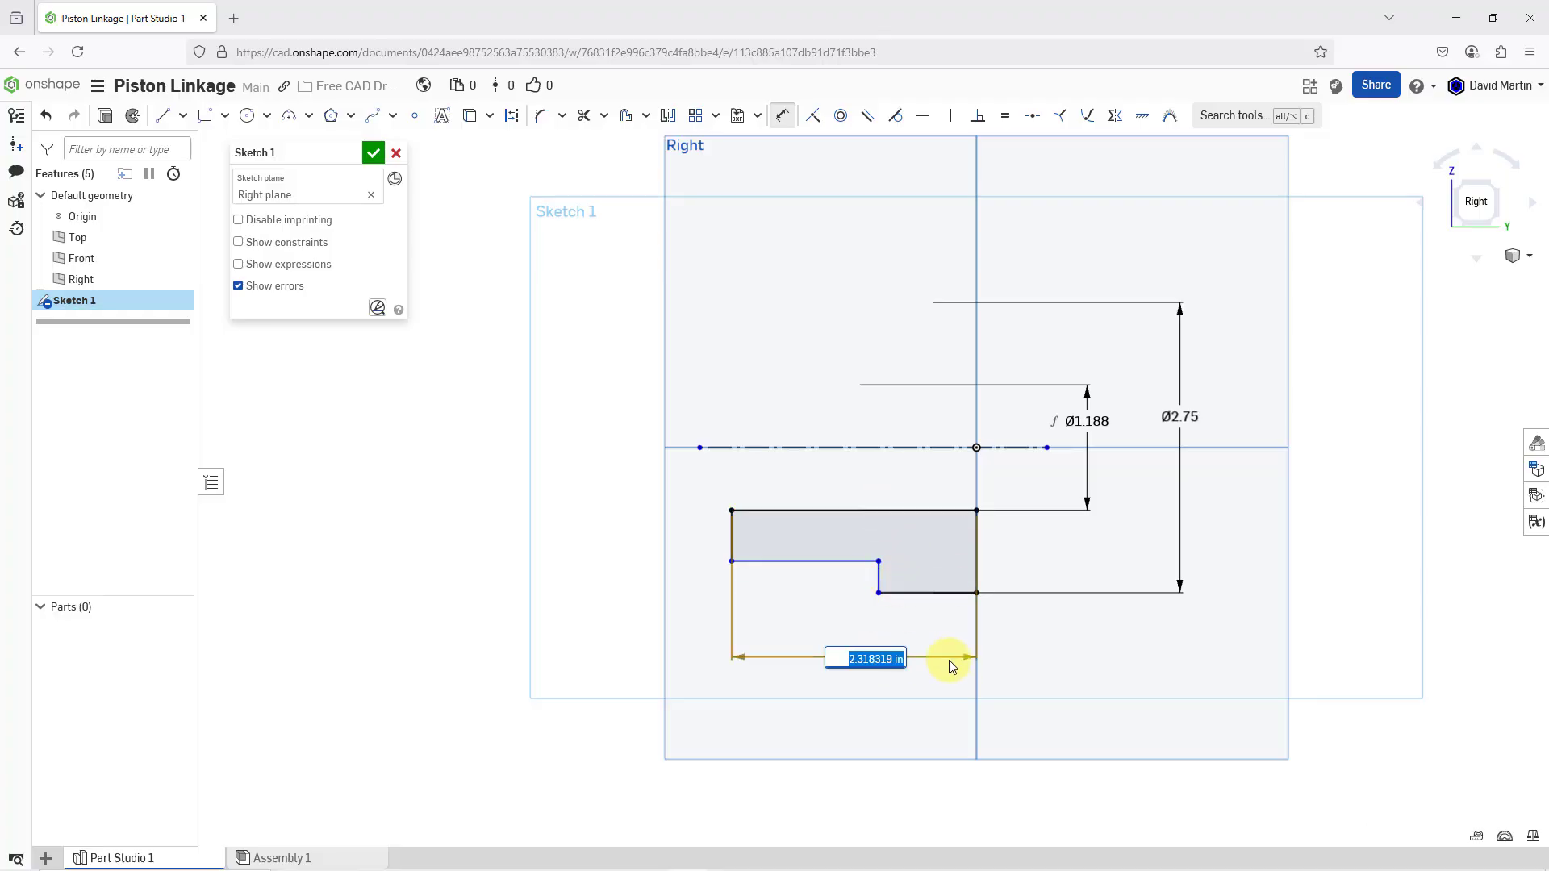
type("2.24")
key("Return")
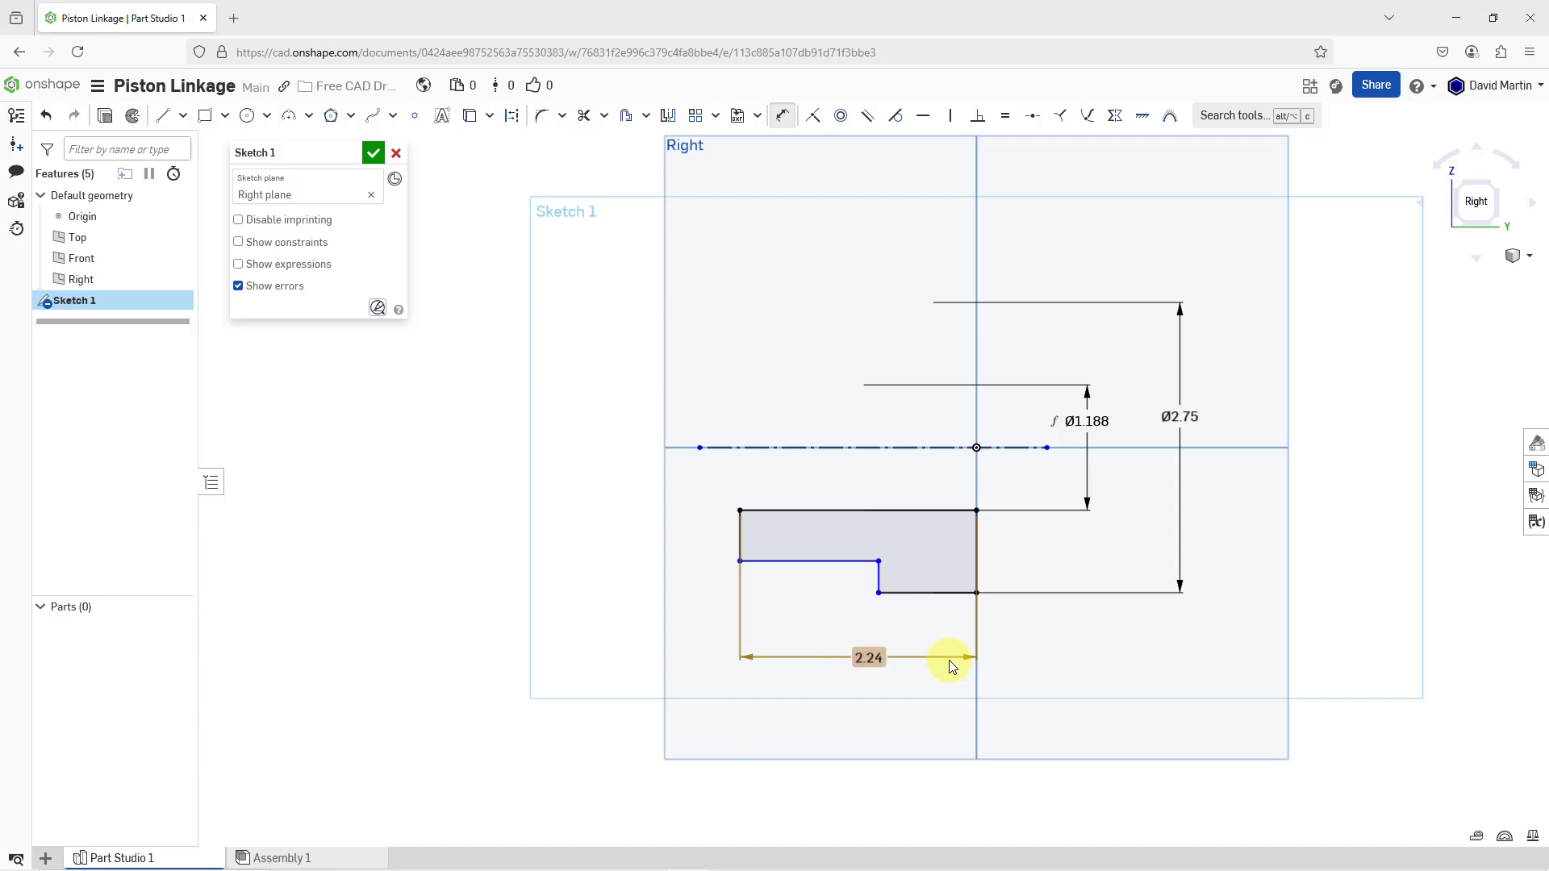
double_click(871, 658)
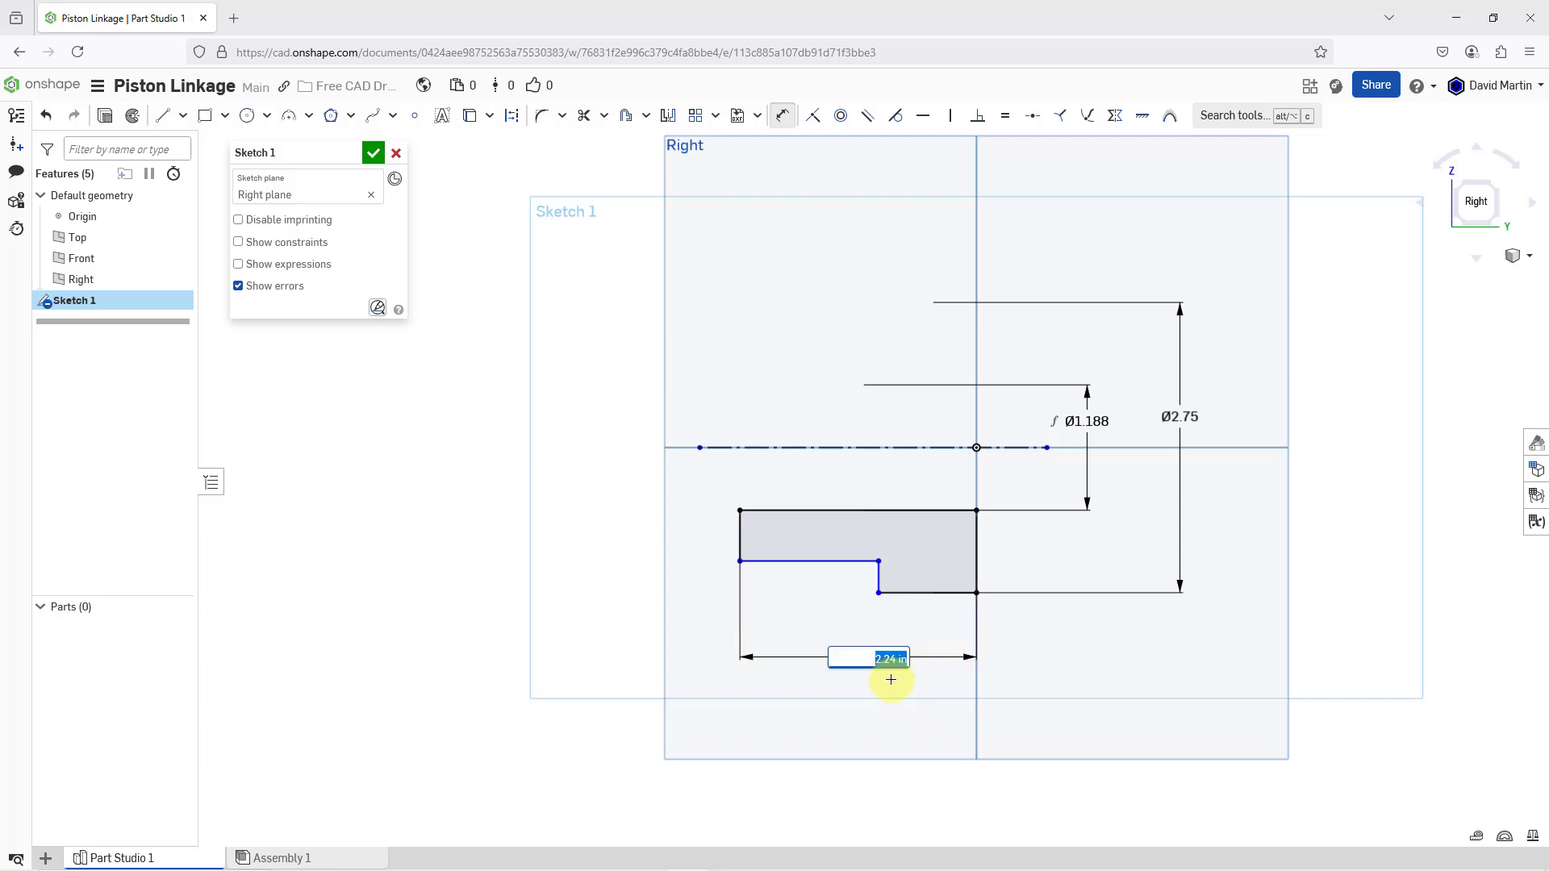
type("2.25")
key("Return")
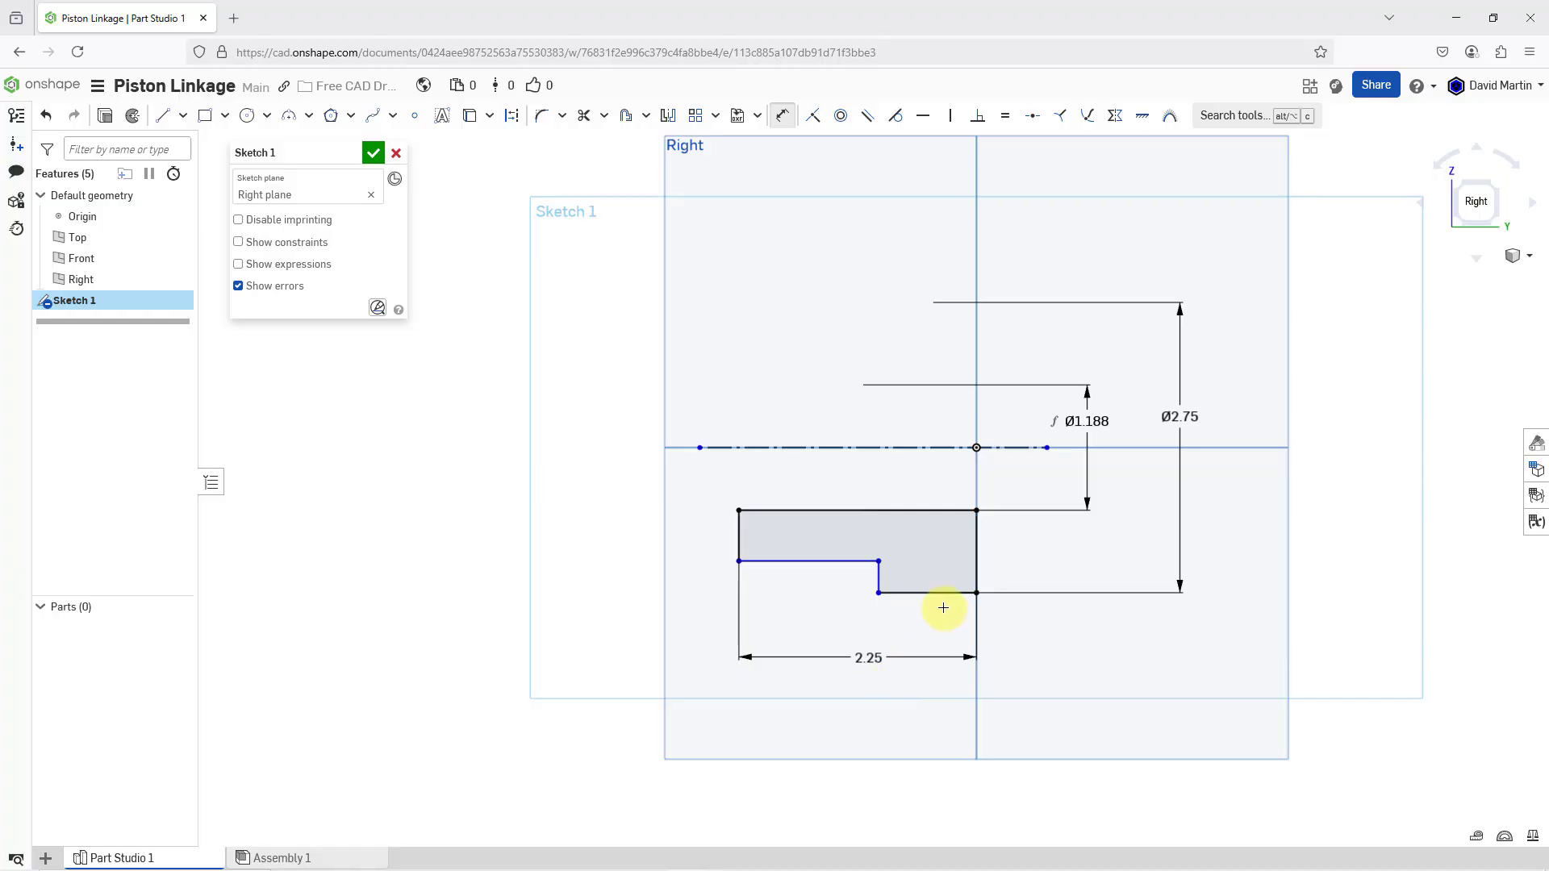
- Dimension the lower edge of the profile's taller section to a length of 0.9375 in
scroll(940, 605, "up", 3)
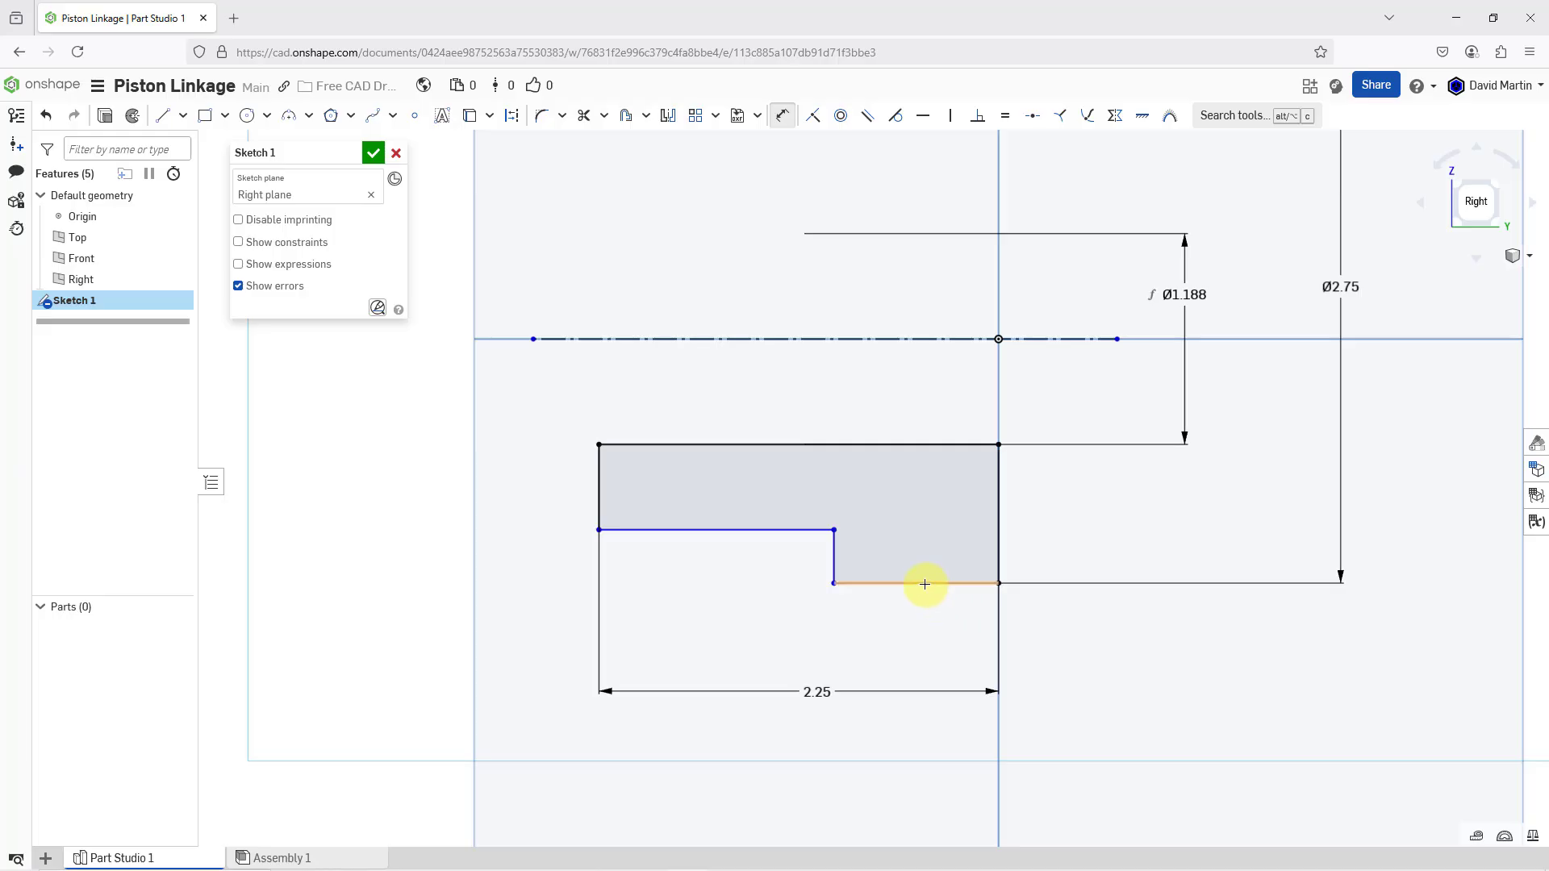
left_click(924, 583)
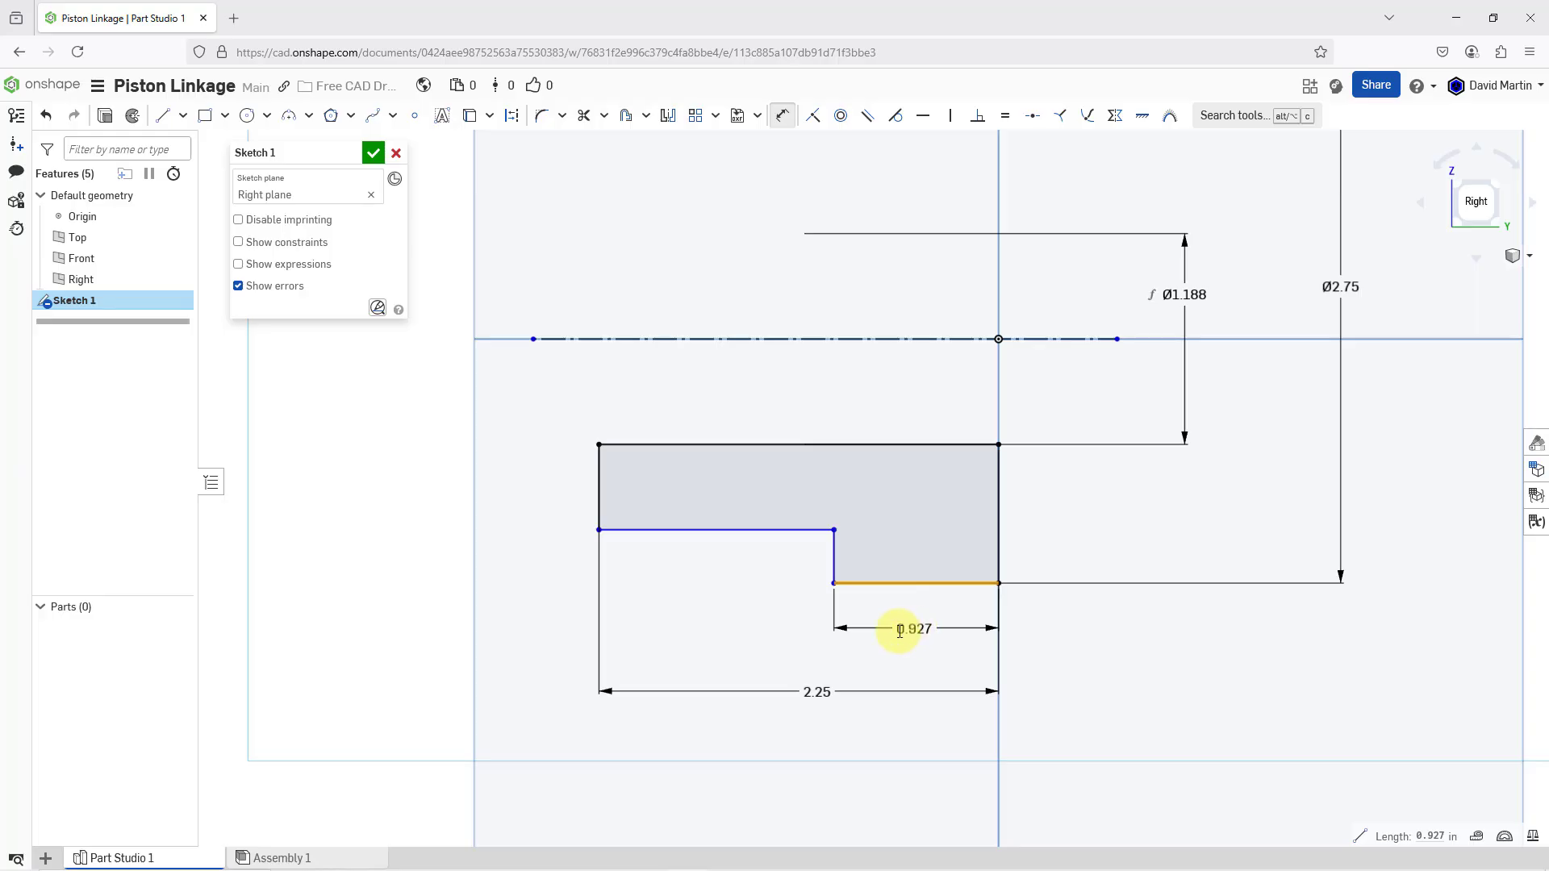
left_click(913, 630)
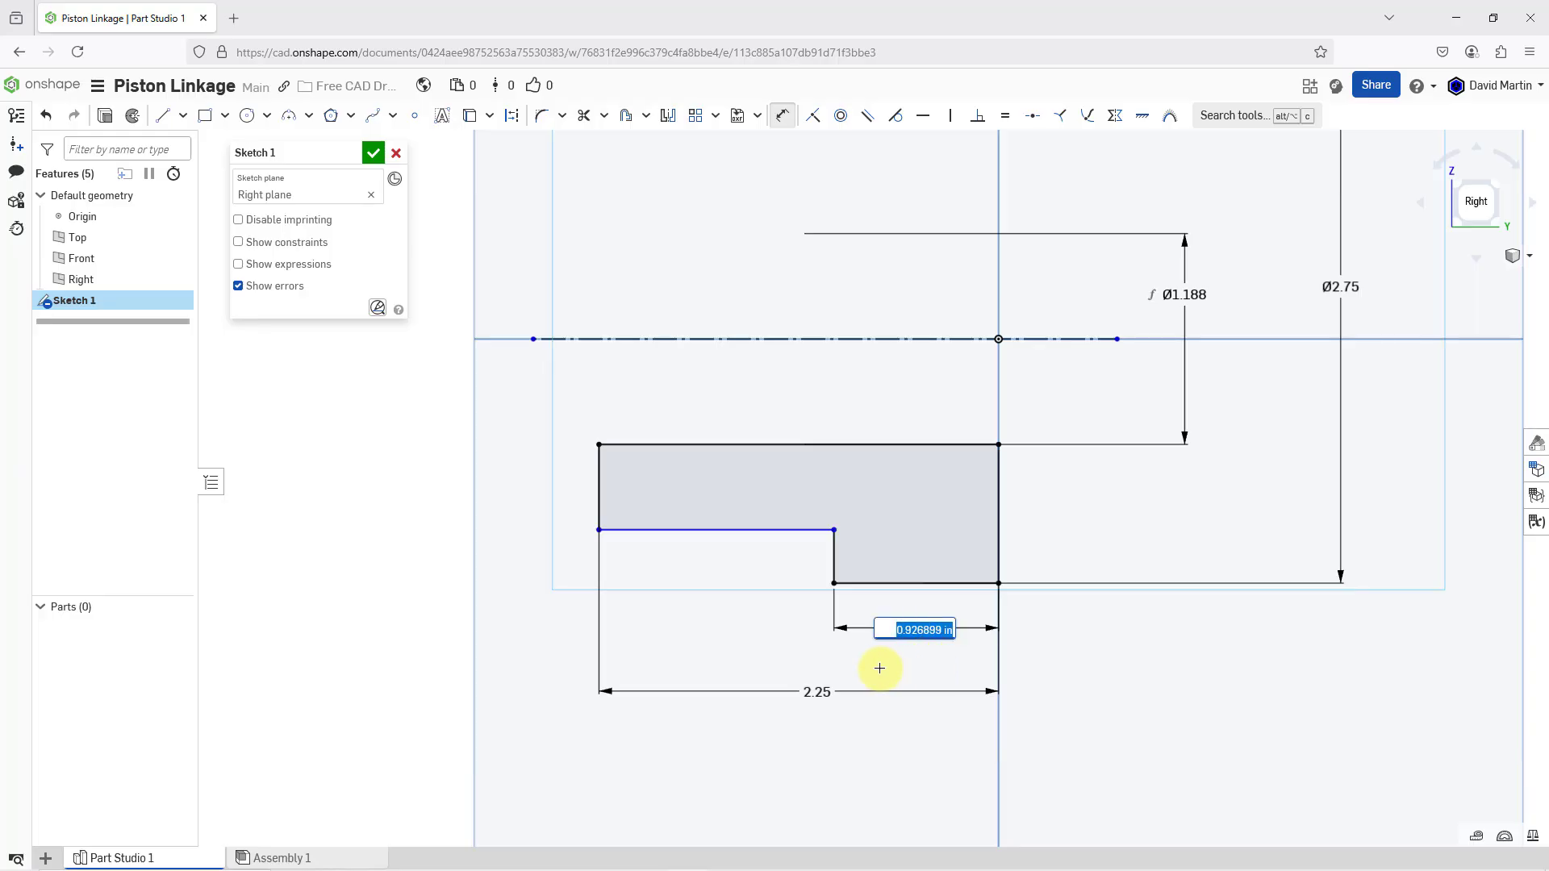
key("BackSpace")
type(".9375")
key("Return")
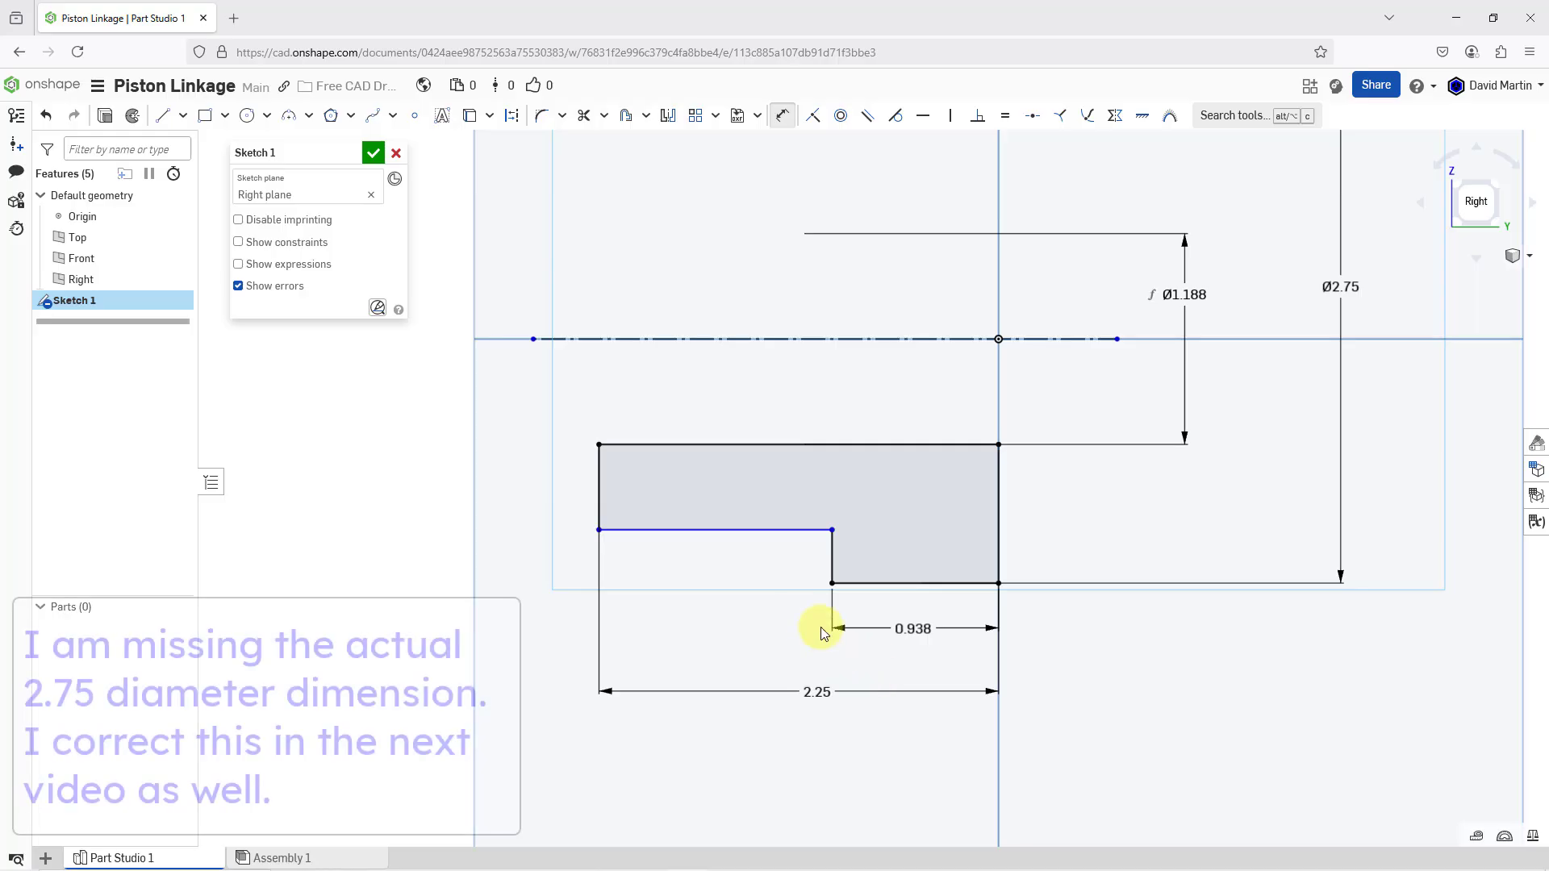
- Dimension the height of the step in the profile's lower edge as 0.063 in and finish the sketch
left_click(830, 559)
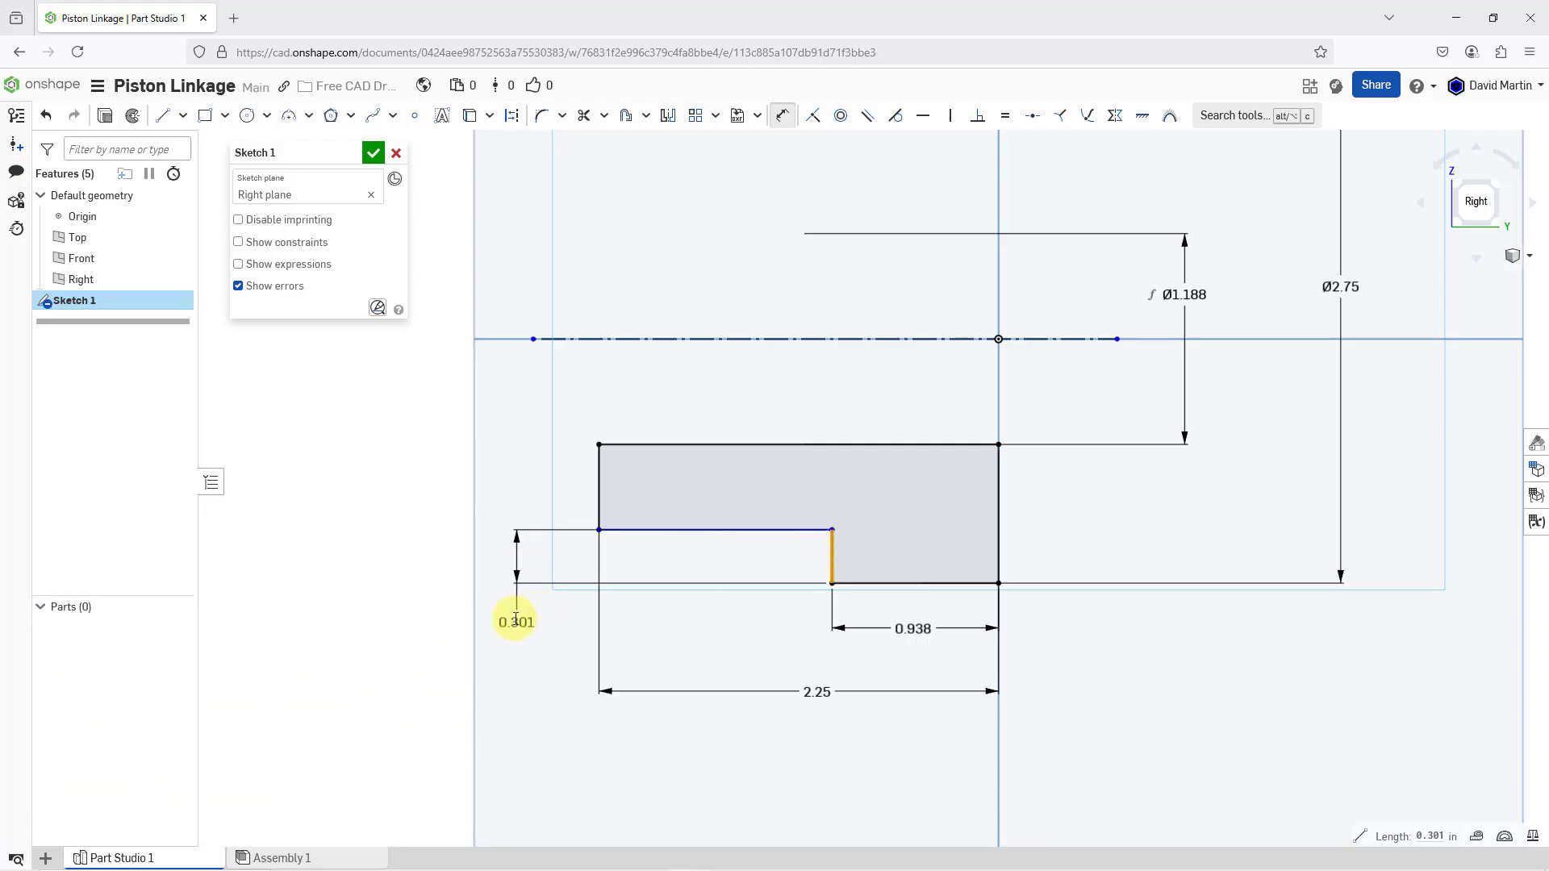
left_click(516, 622)
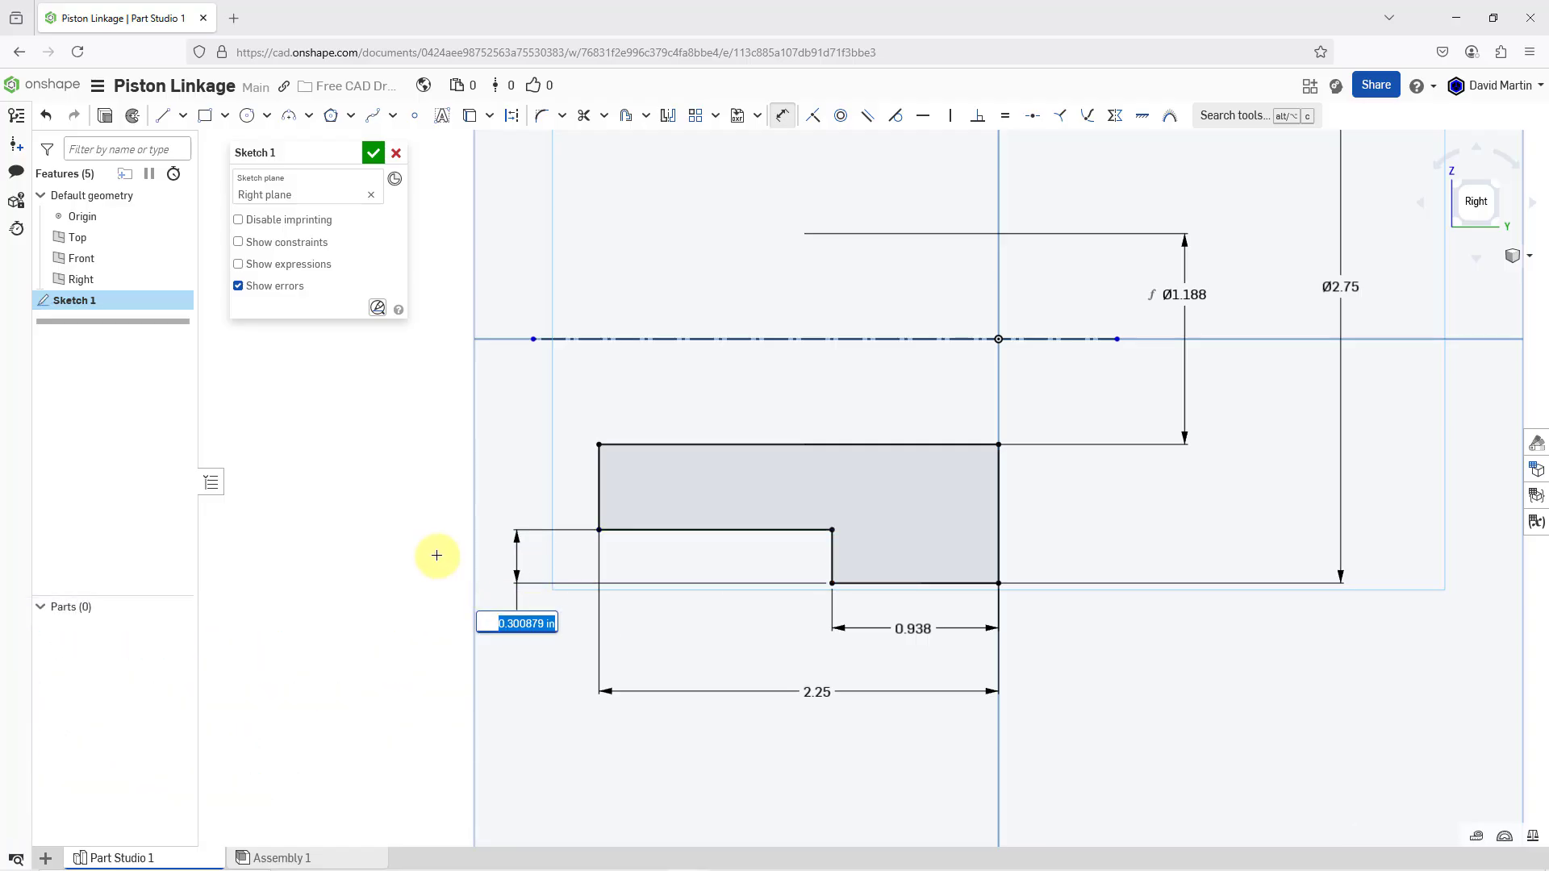
key("BackSpace")
type(".063")
key("Return")
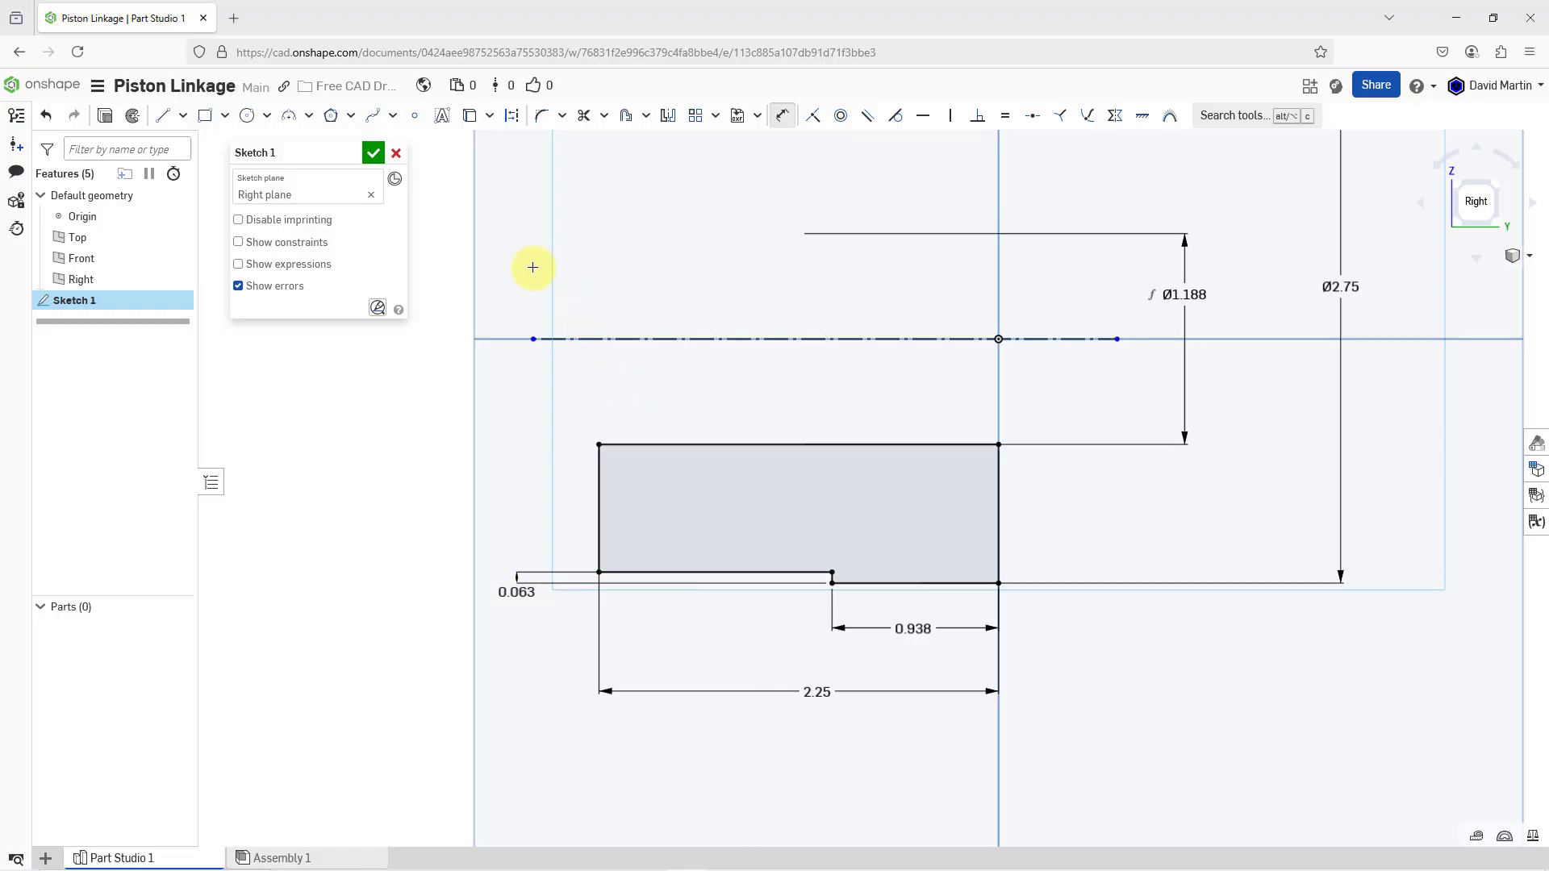
left_click(374, 152)
- Revolve the stepped profile fully around the construction centerline as a new solid part
scroll(645, 440, "down", 5)
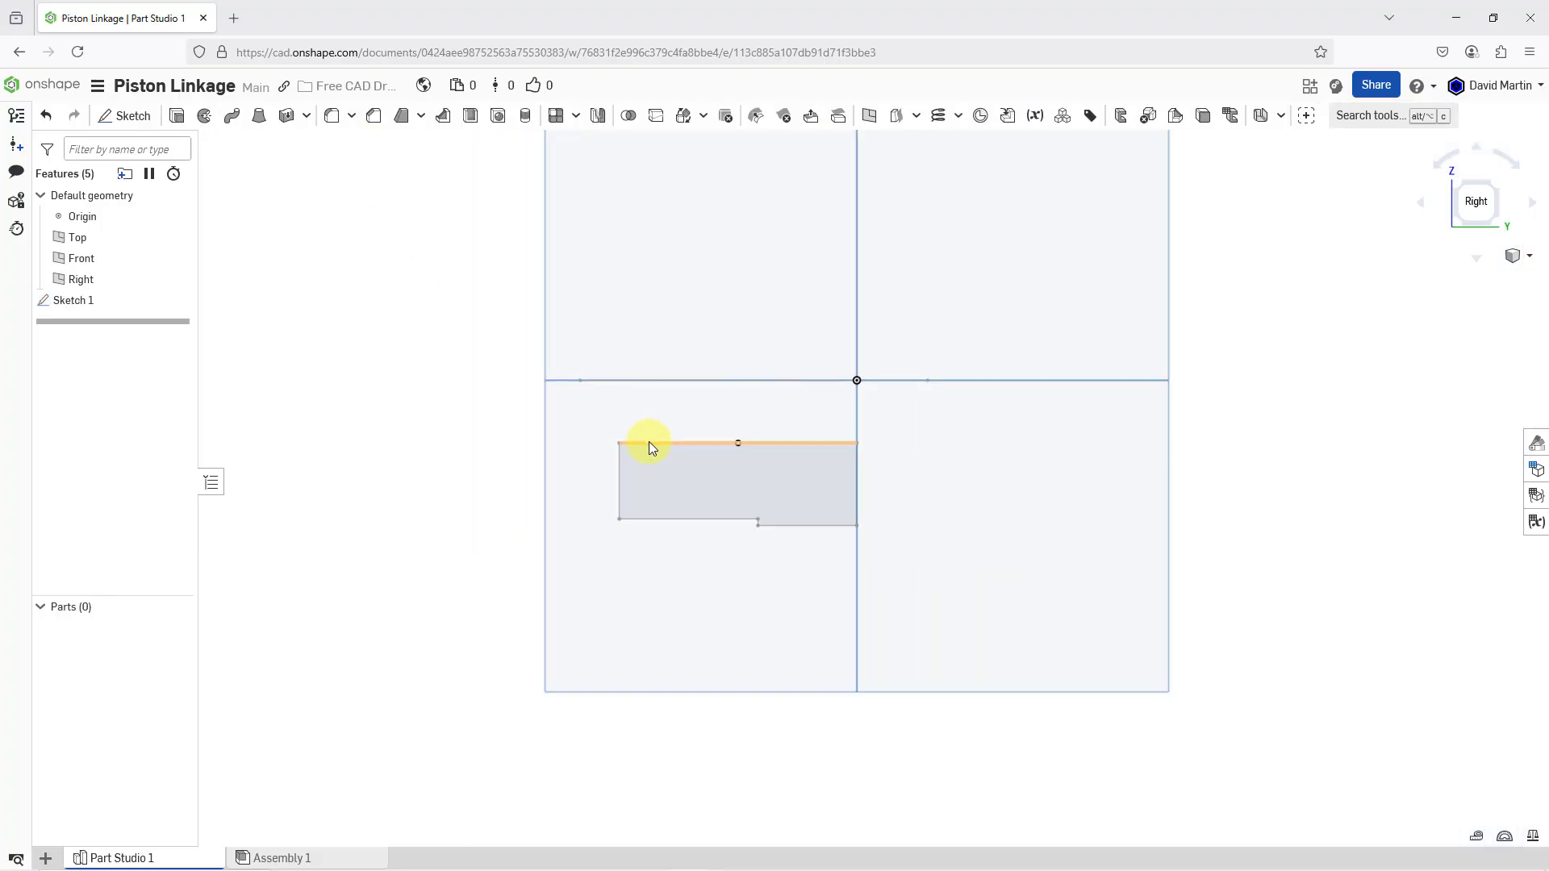
right_click_drag(669, 434, 737, 463)
scroll(726, 445, "up", 3)
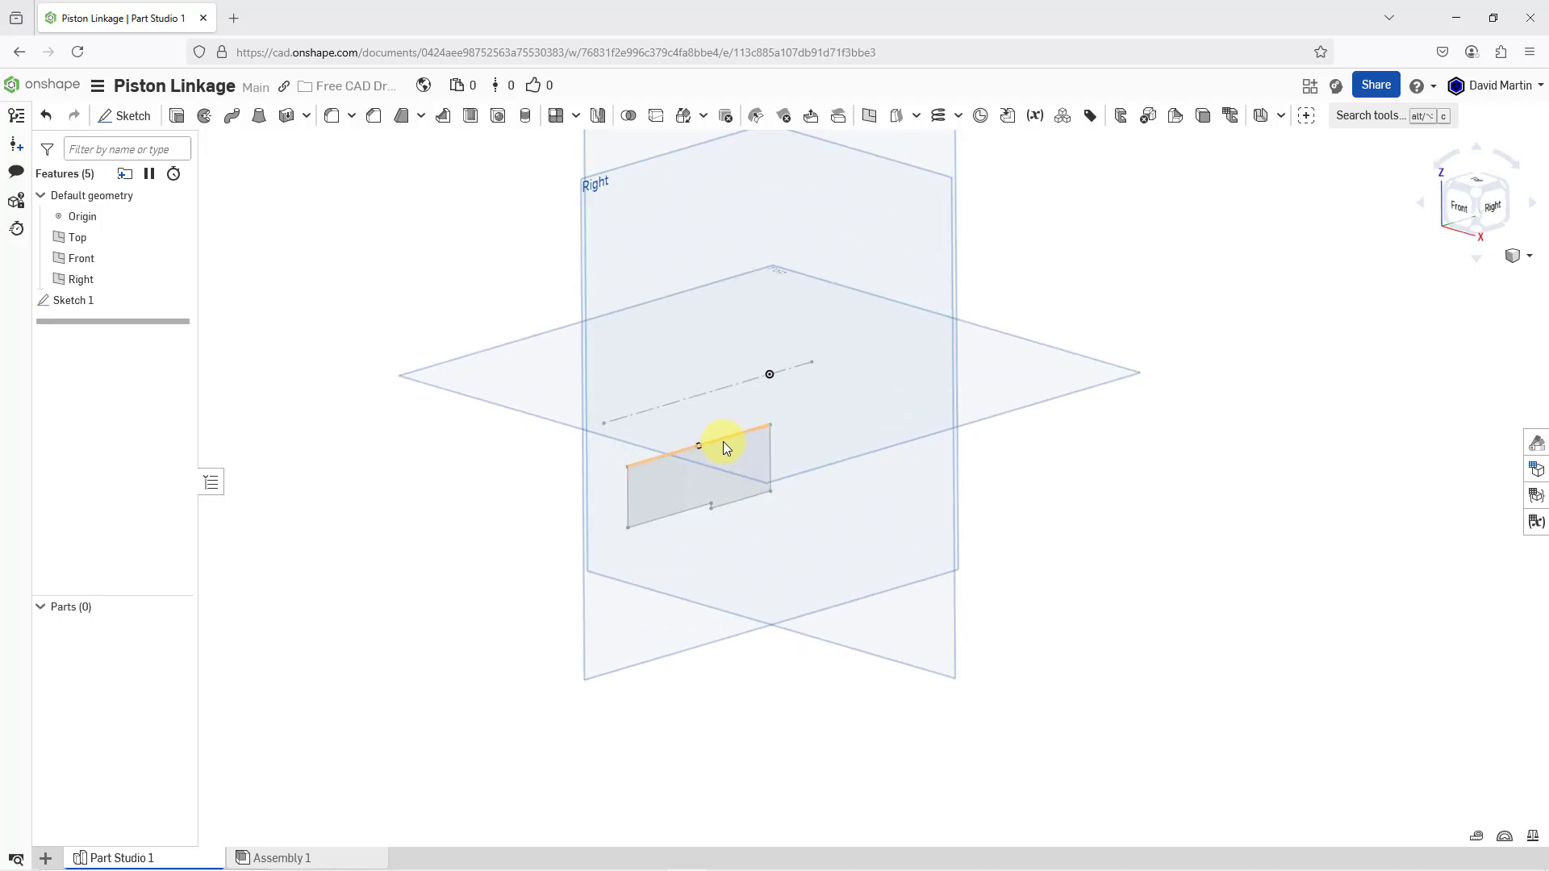
left_click(204, 121)
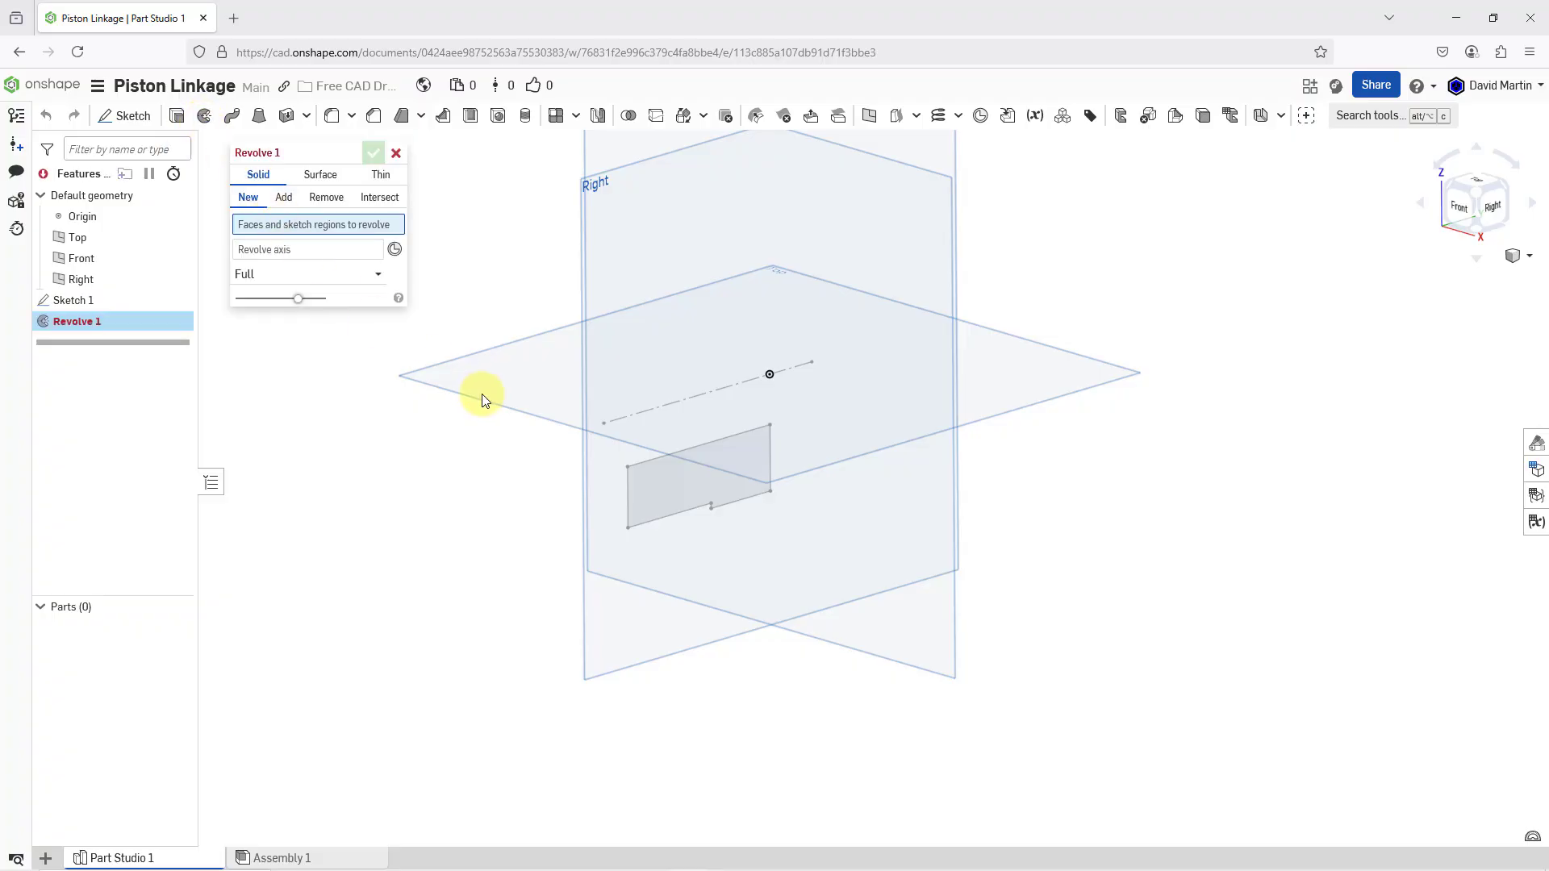
left_click(650, 484)
left_click(650, 483)
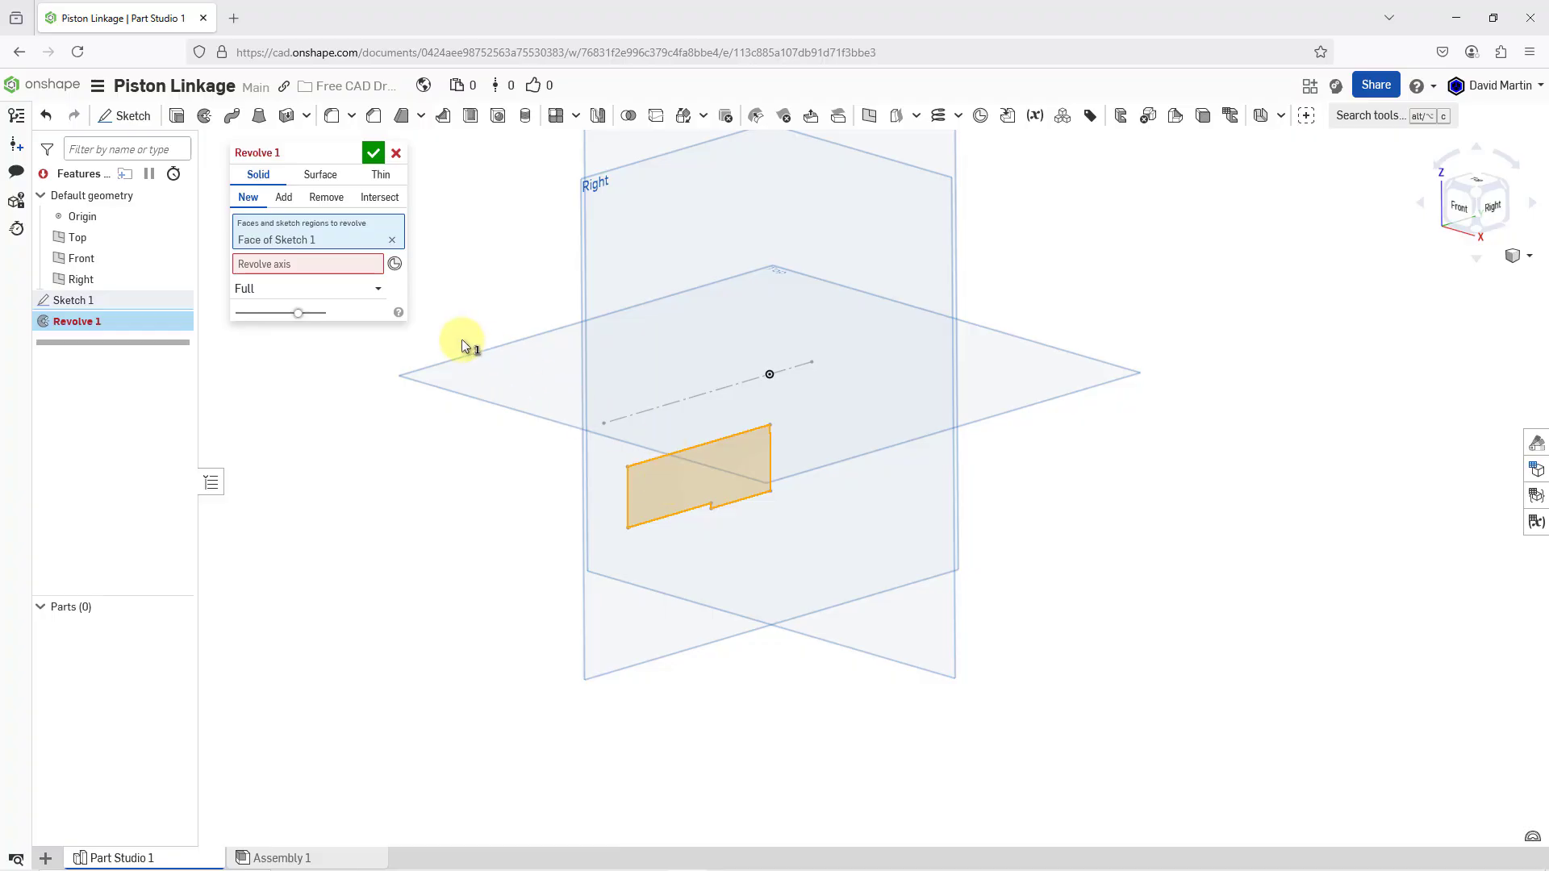
left_click(282, 265)
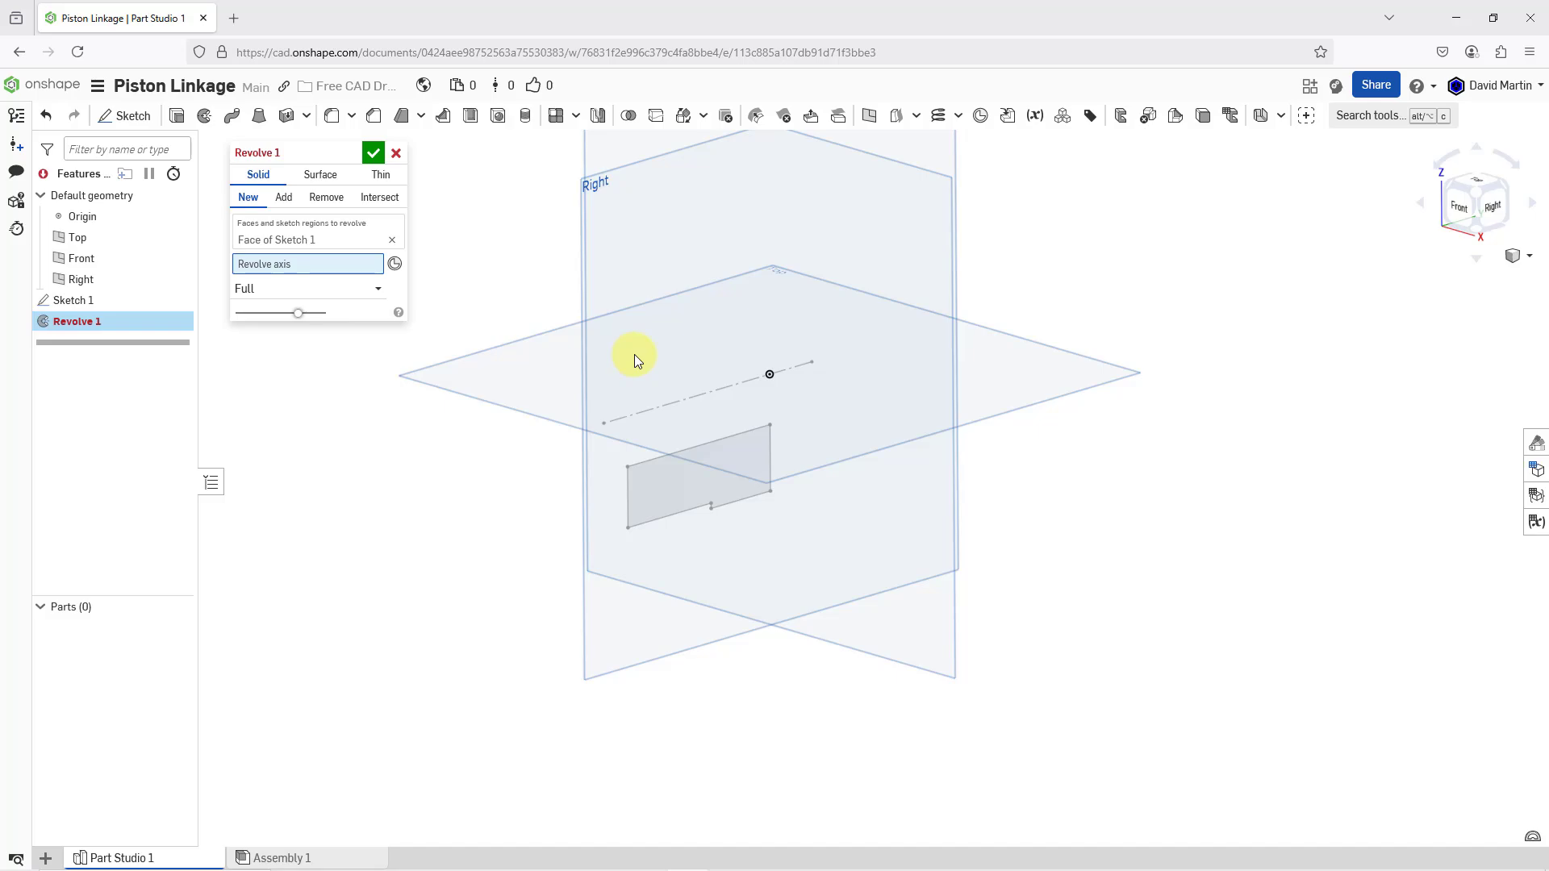
scroll(634, 355, "up", 2)
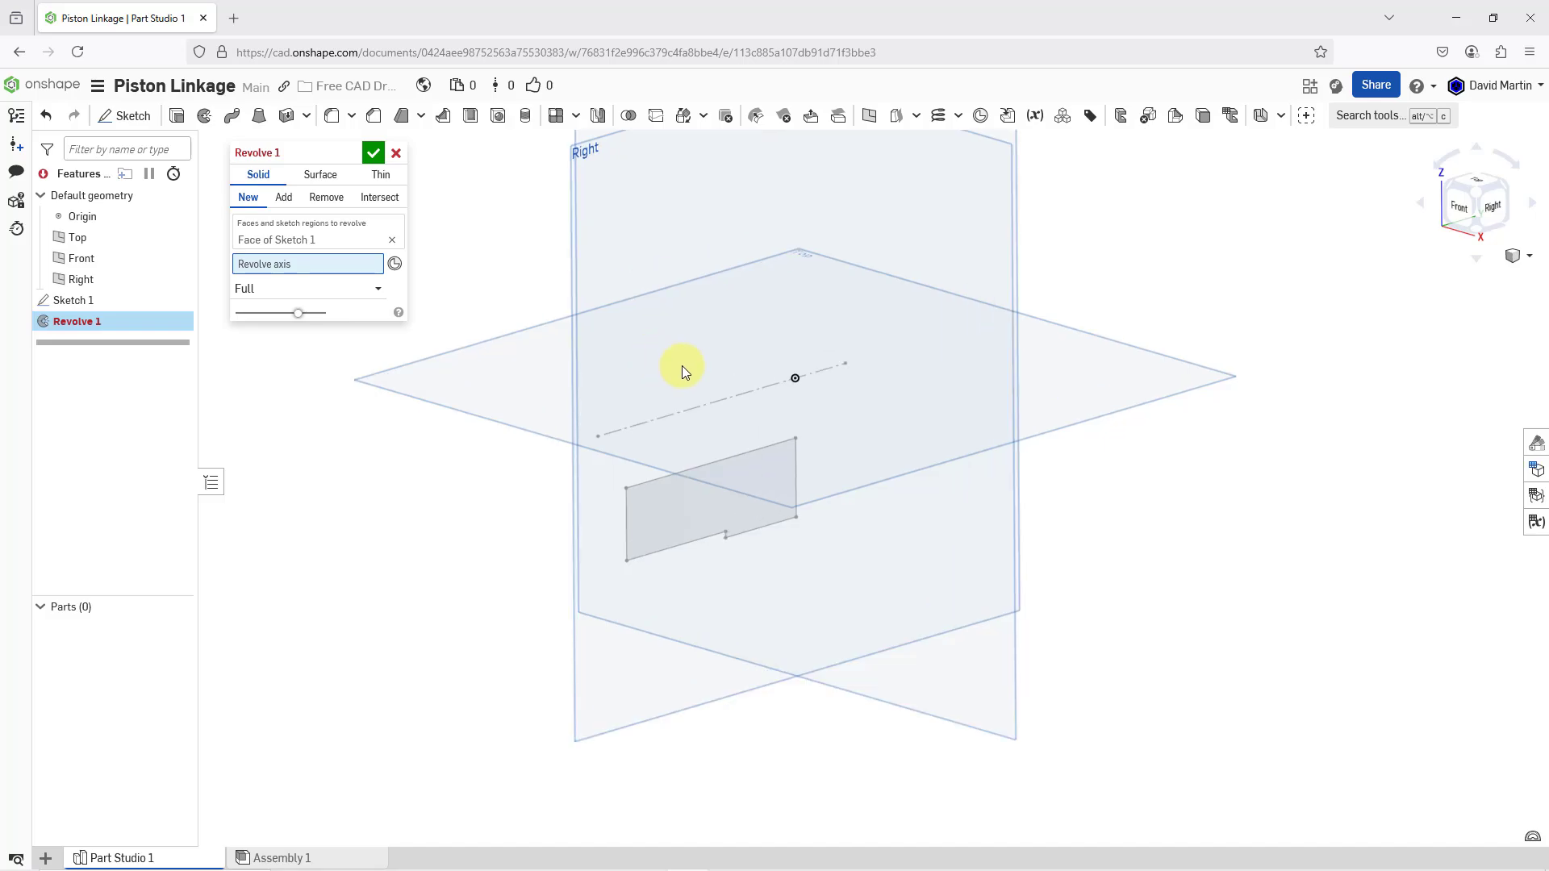
left_click(720, 403)
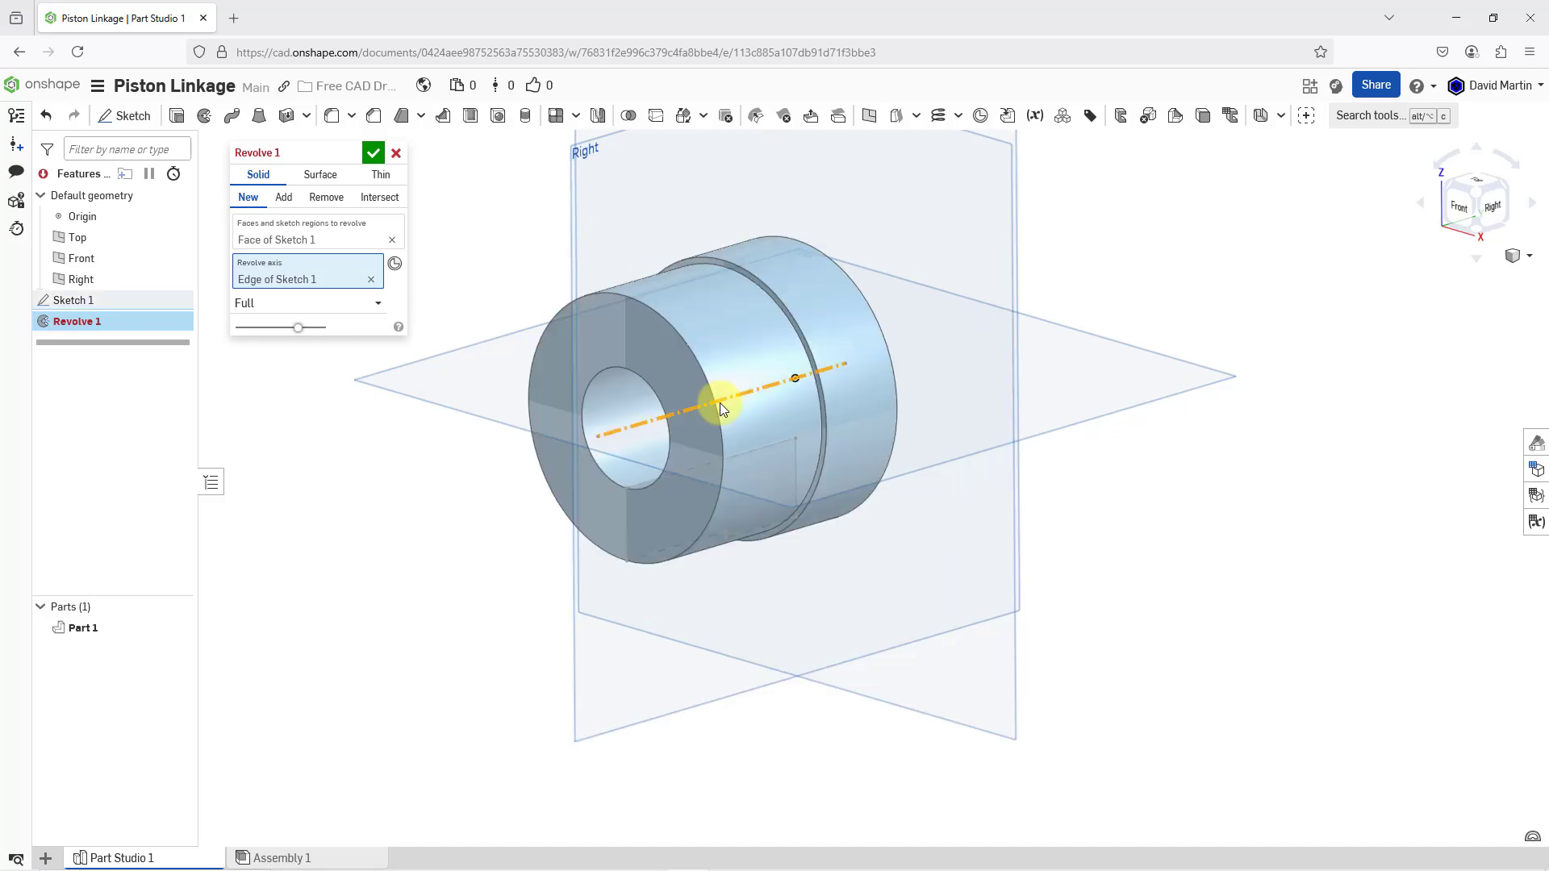
scroll(812, 595, "down", 2)
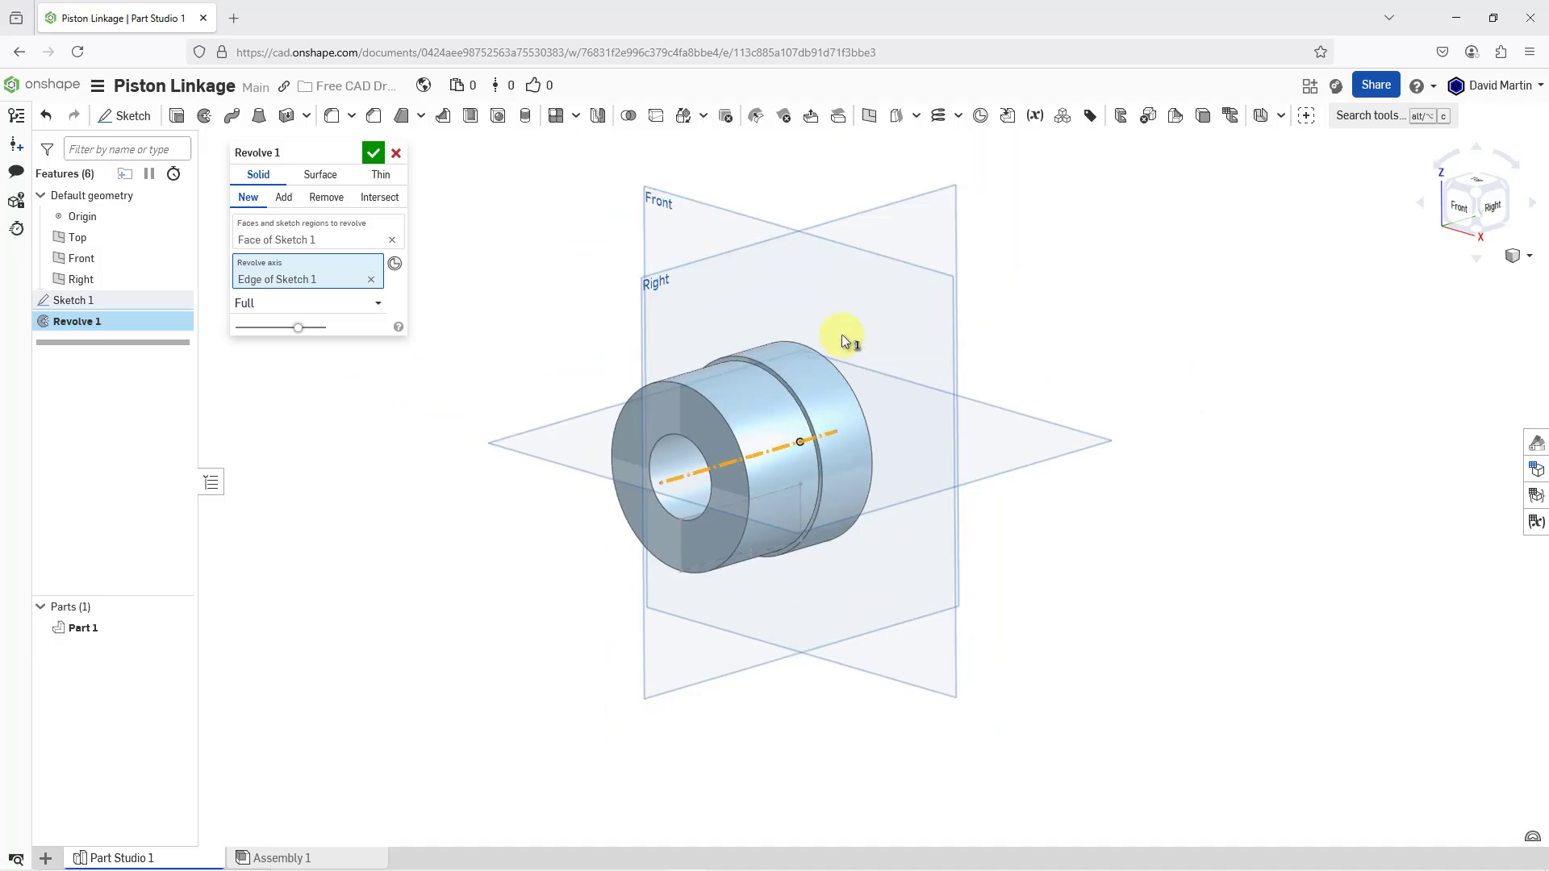
scroll(822, 280, "up", 2)
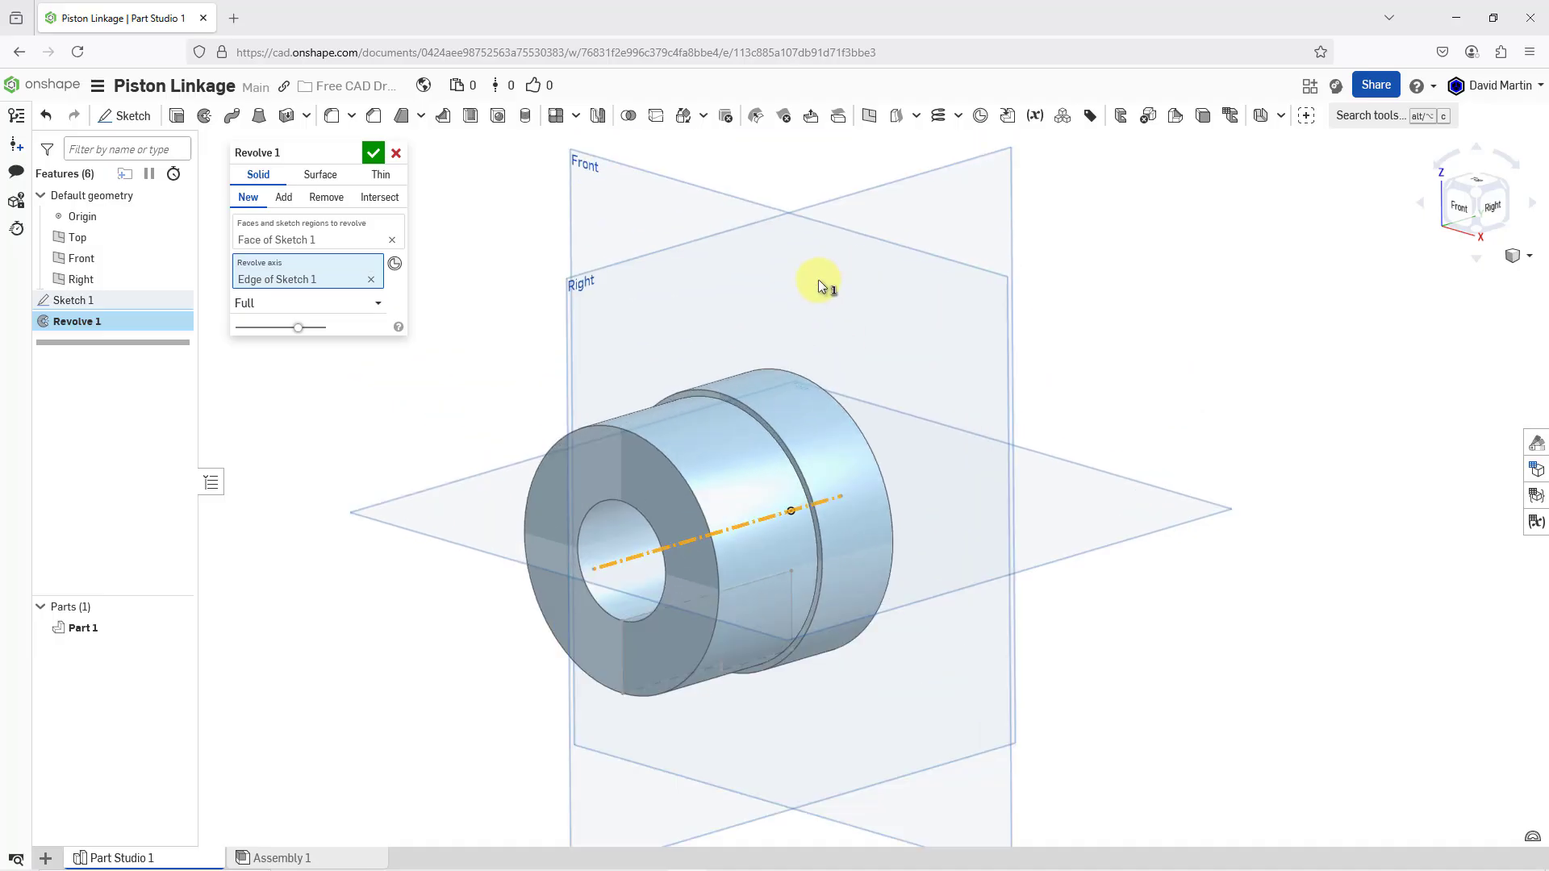
left_click(373, 154)
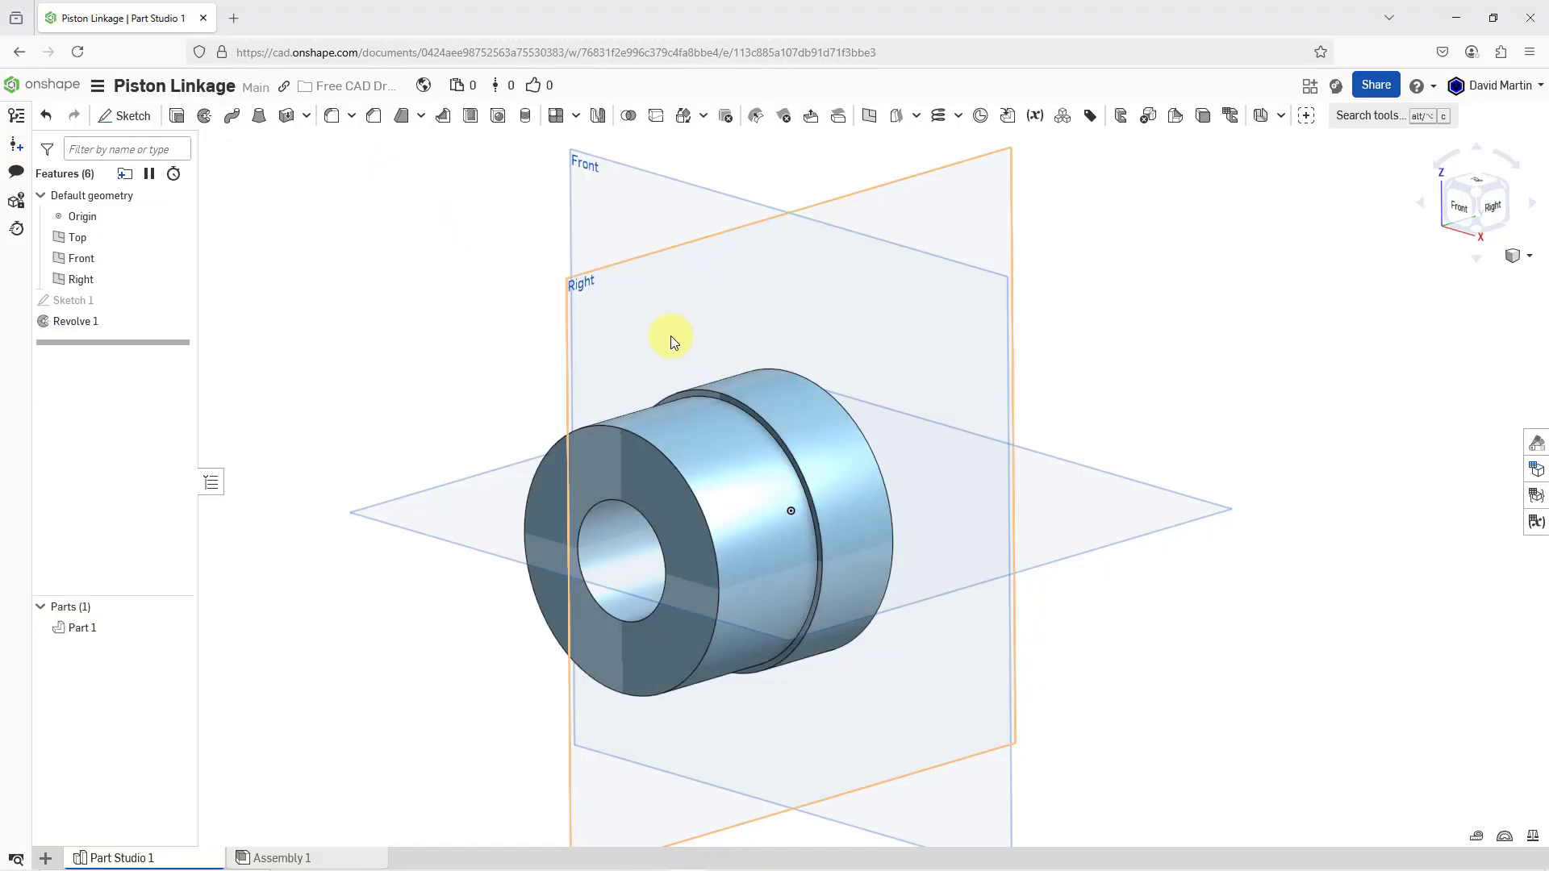
- Chamfer the outer circular edge at the larger-diameter end with an equal distance of 0.0625 in
mouse_move(670, 336)
right_mouse_down()
mouse_move(687, 347)
mouse_move(633, 325)
mouse_move(663, 336)
mouse_move(647, 333)
right_mouse_up()
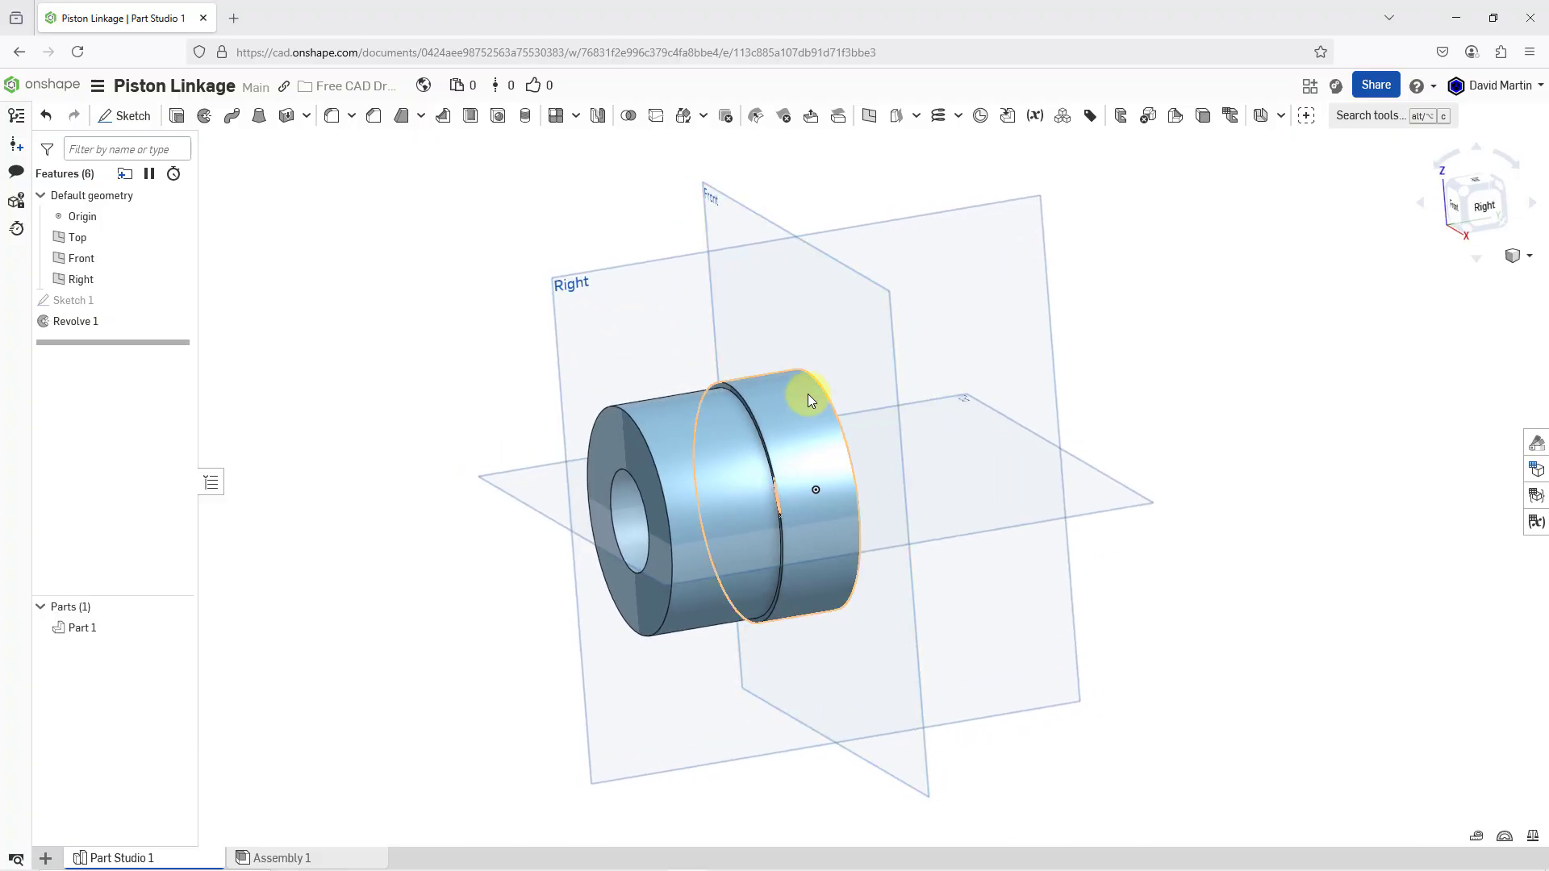
right_click_drag(810, 400, 816, 390)
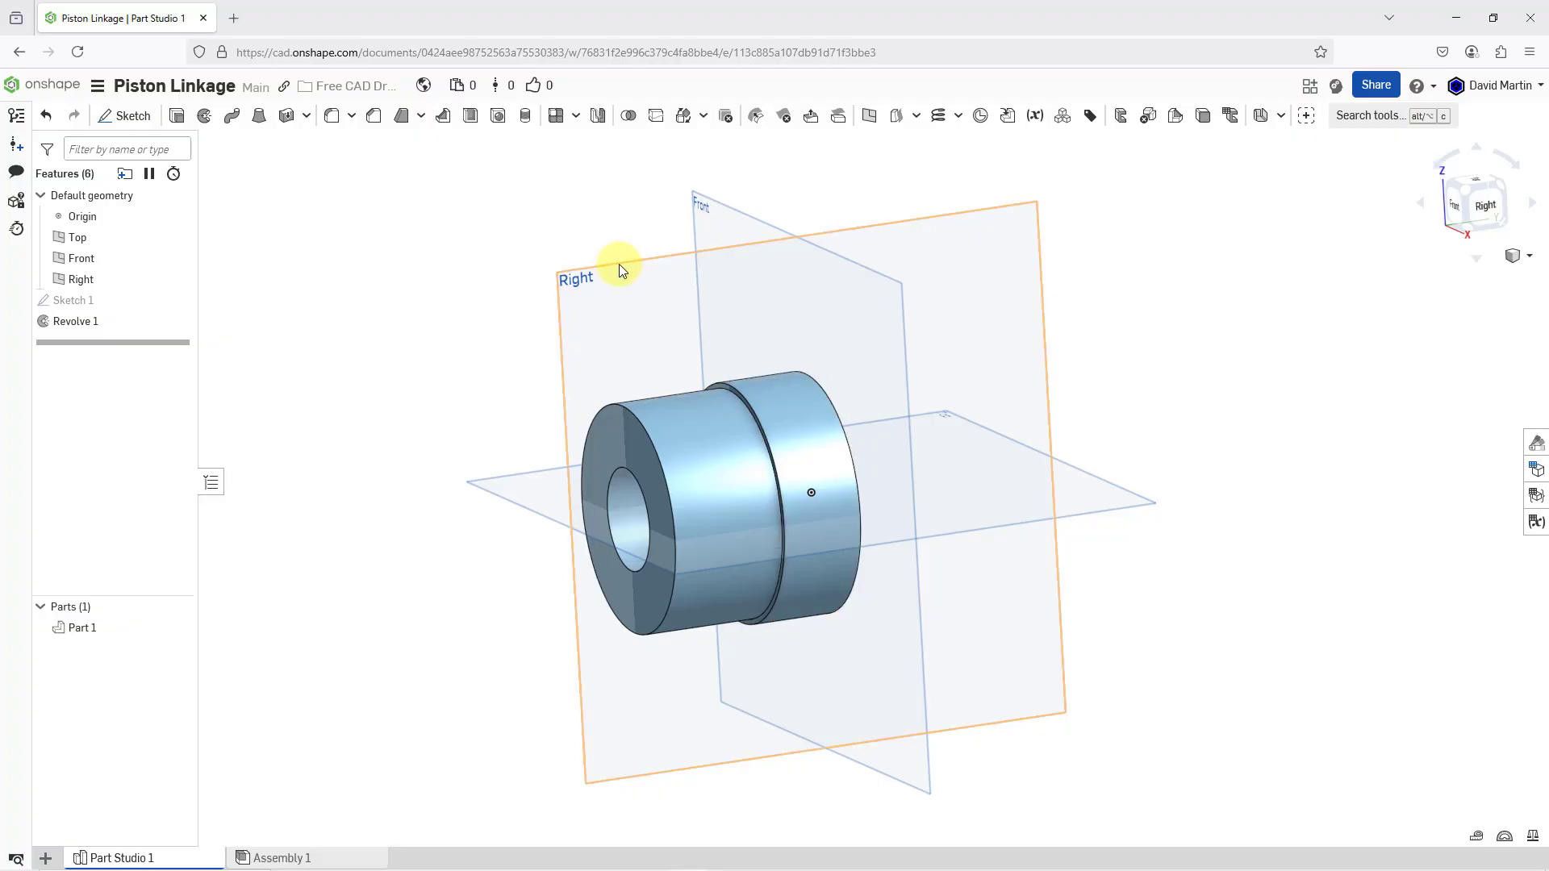
left_click(374, 121)
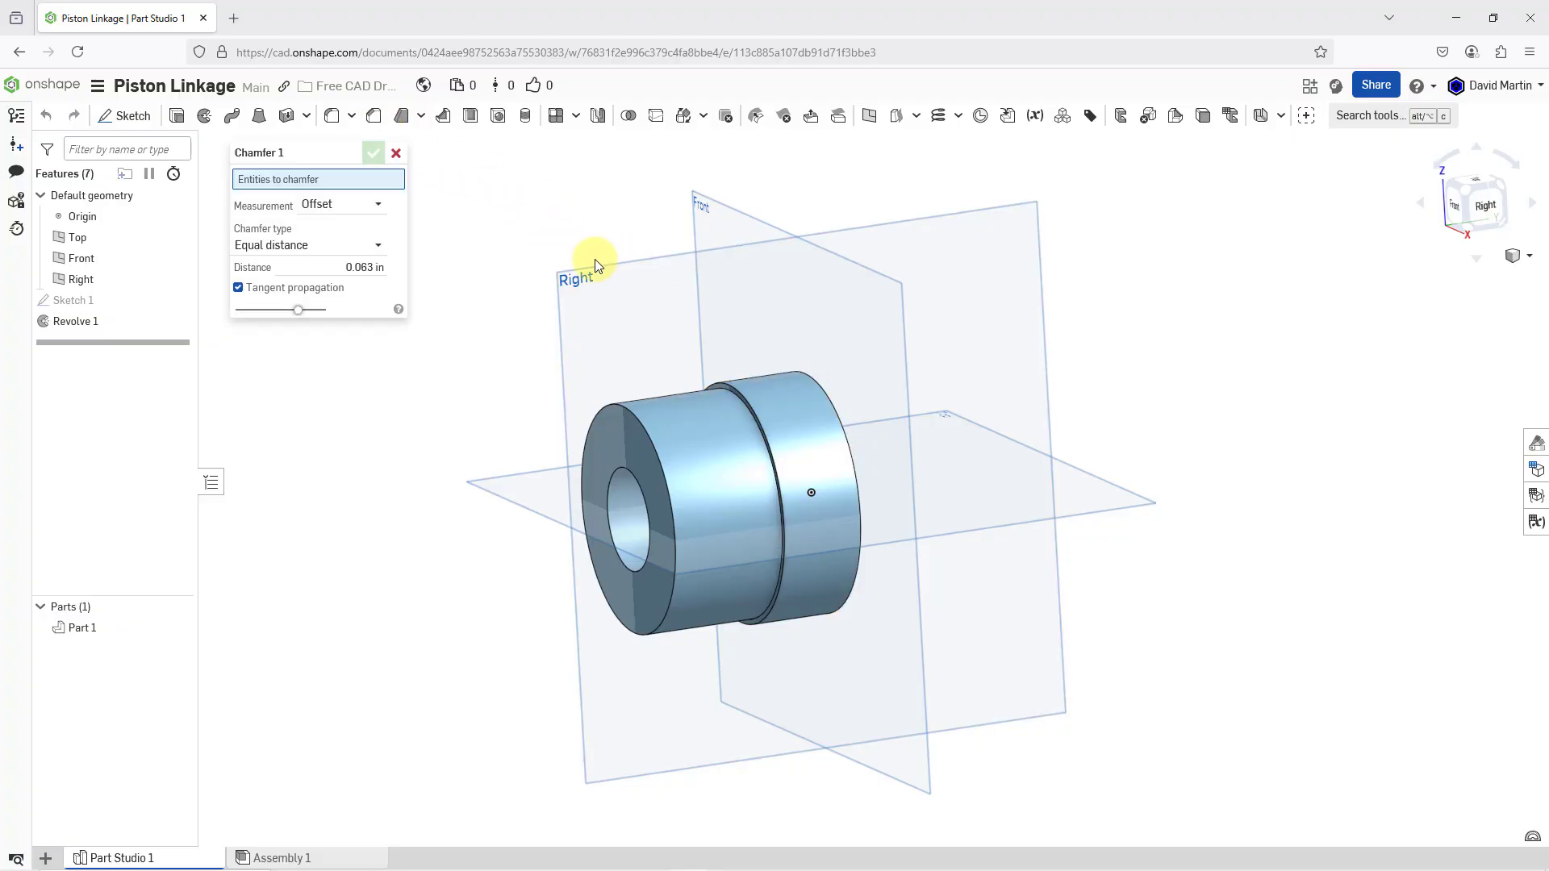
left_click(820, 387)
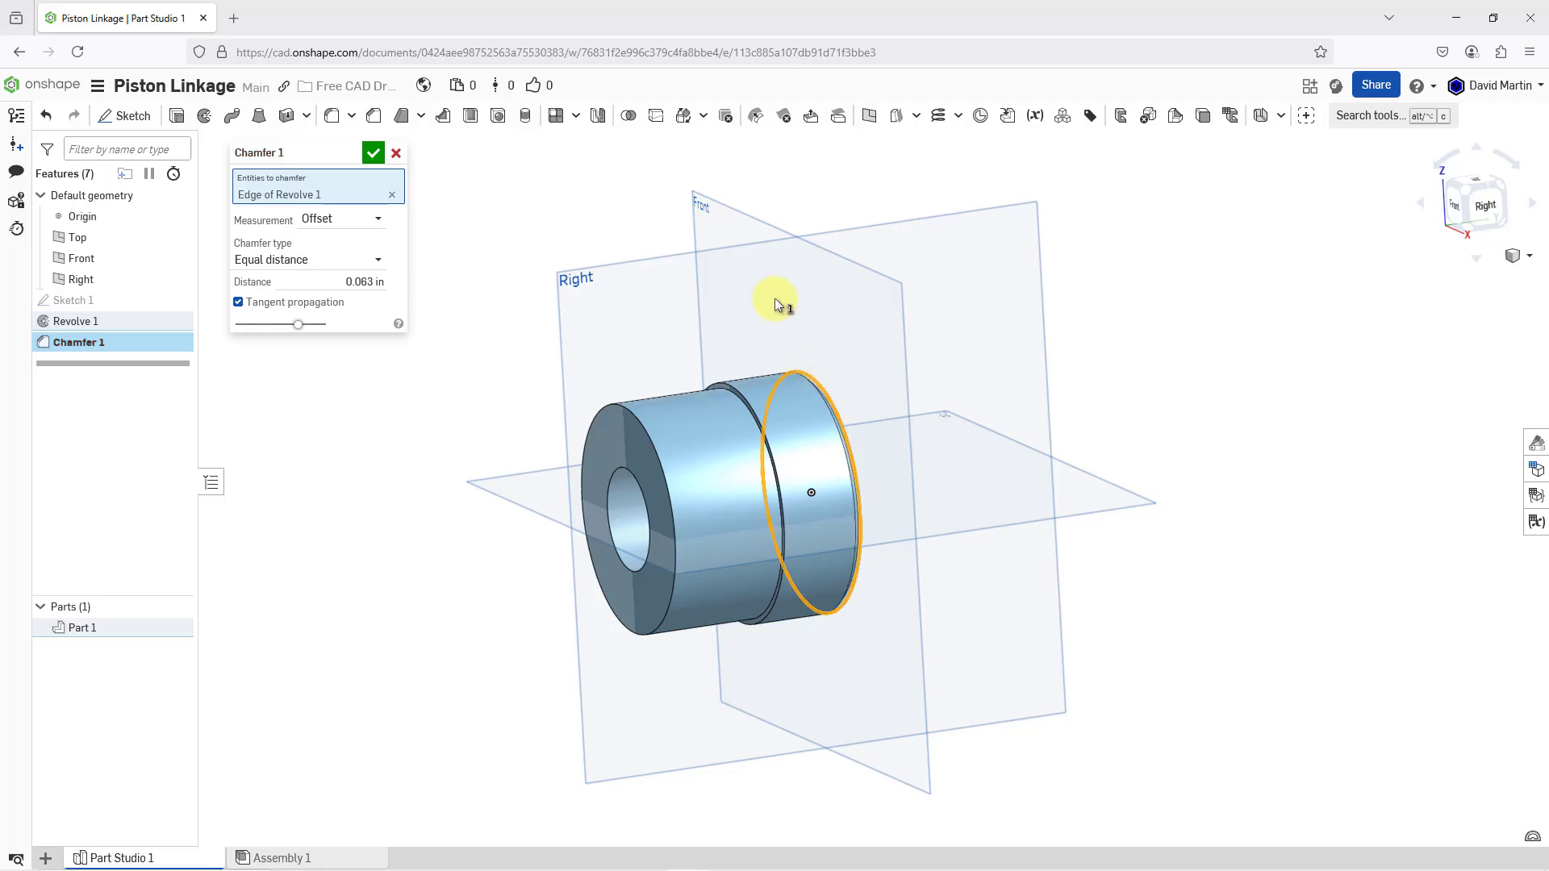
right_click_drag(775, 299, 728, 319)
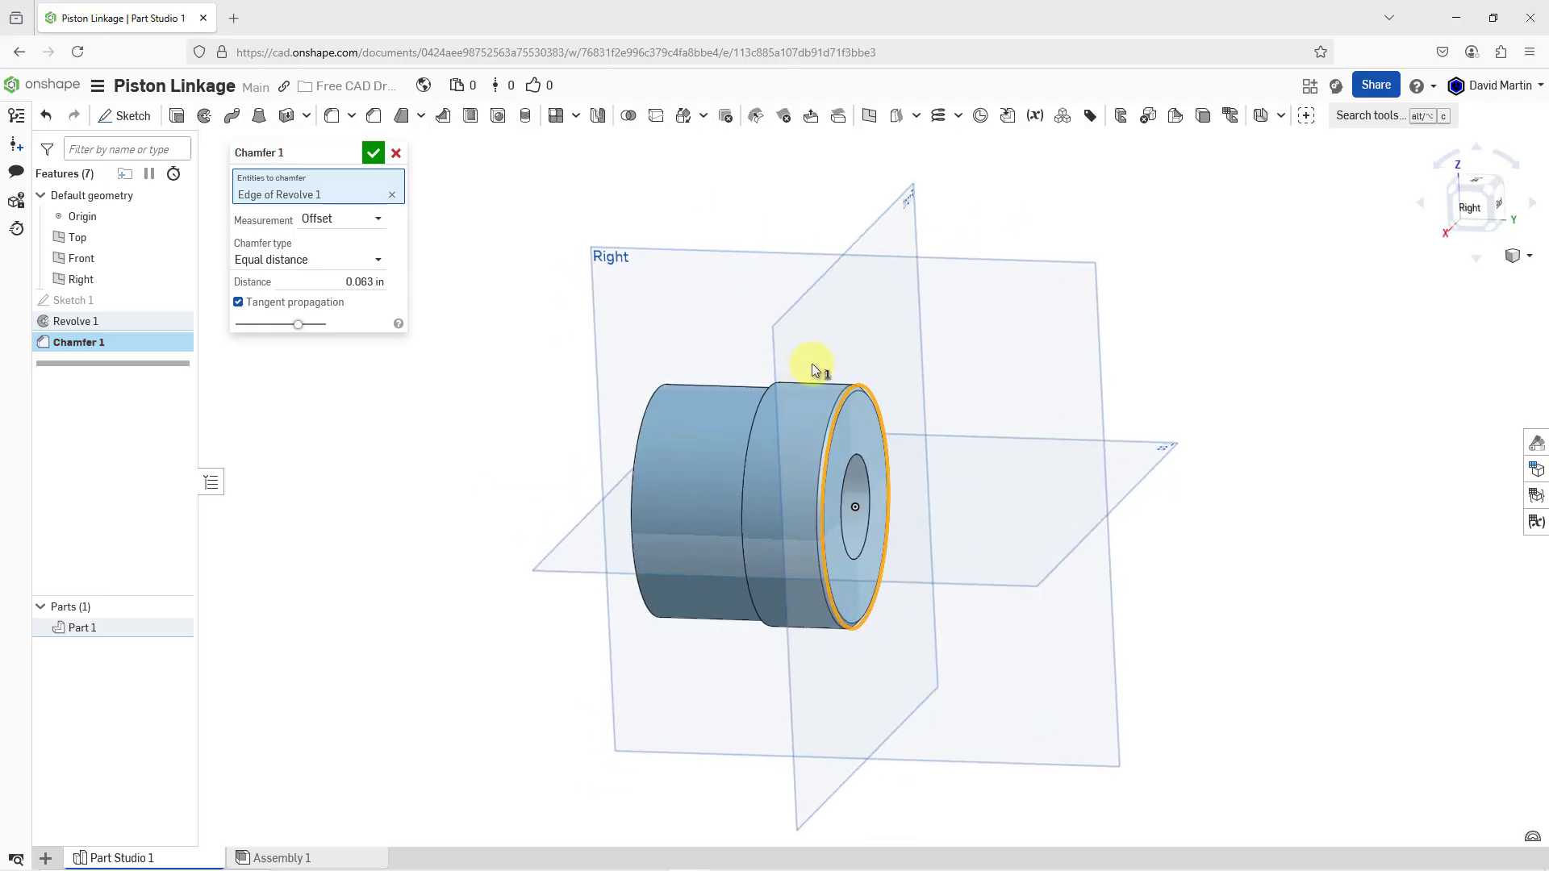
scroll(831, 358, "up", 3)
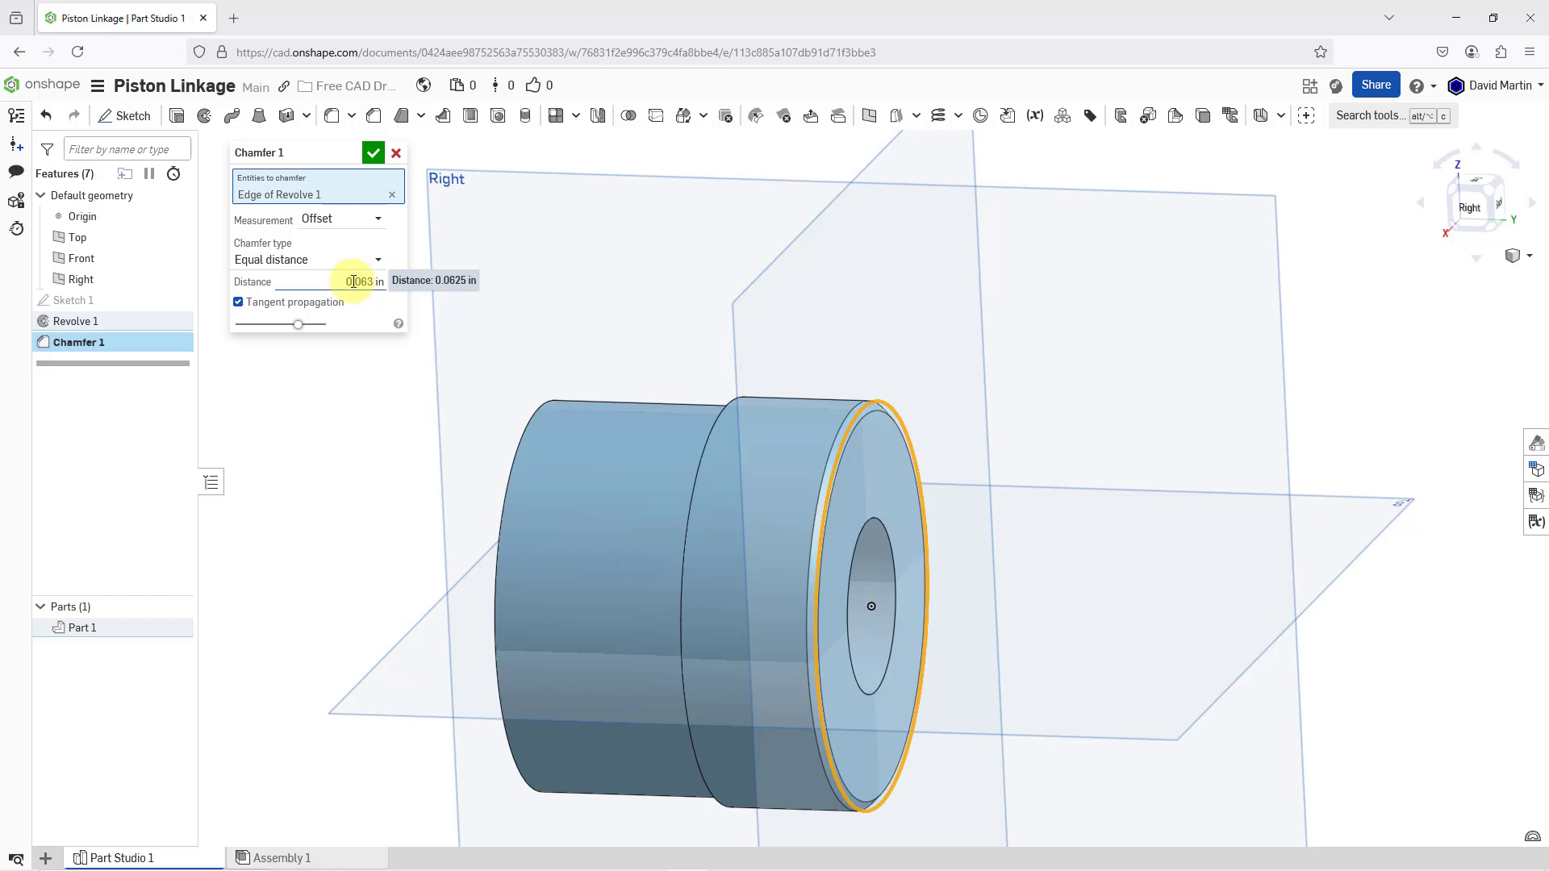
left_click(375, 153)
- Fillet the circular inner edge where the smaller-diameter cylinder meets the step with a radius of 0.0625 in
right_click_drag(685, 377, 758, 373)
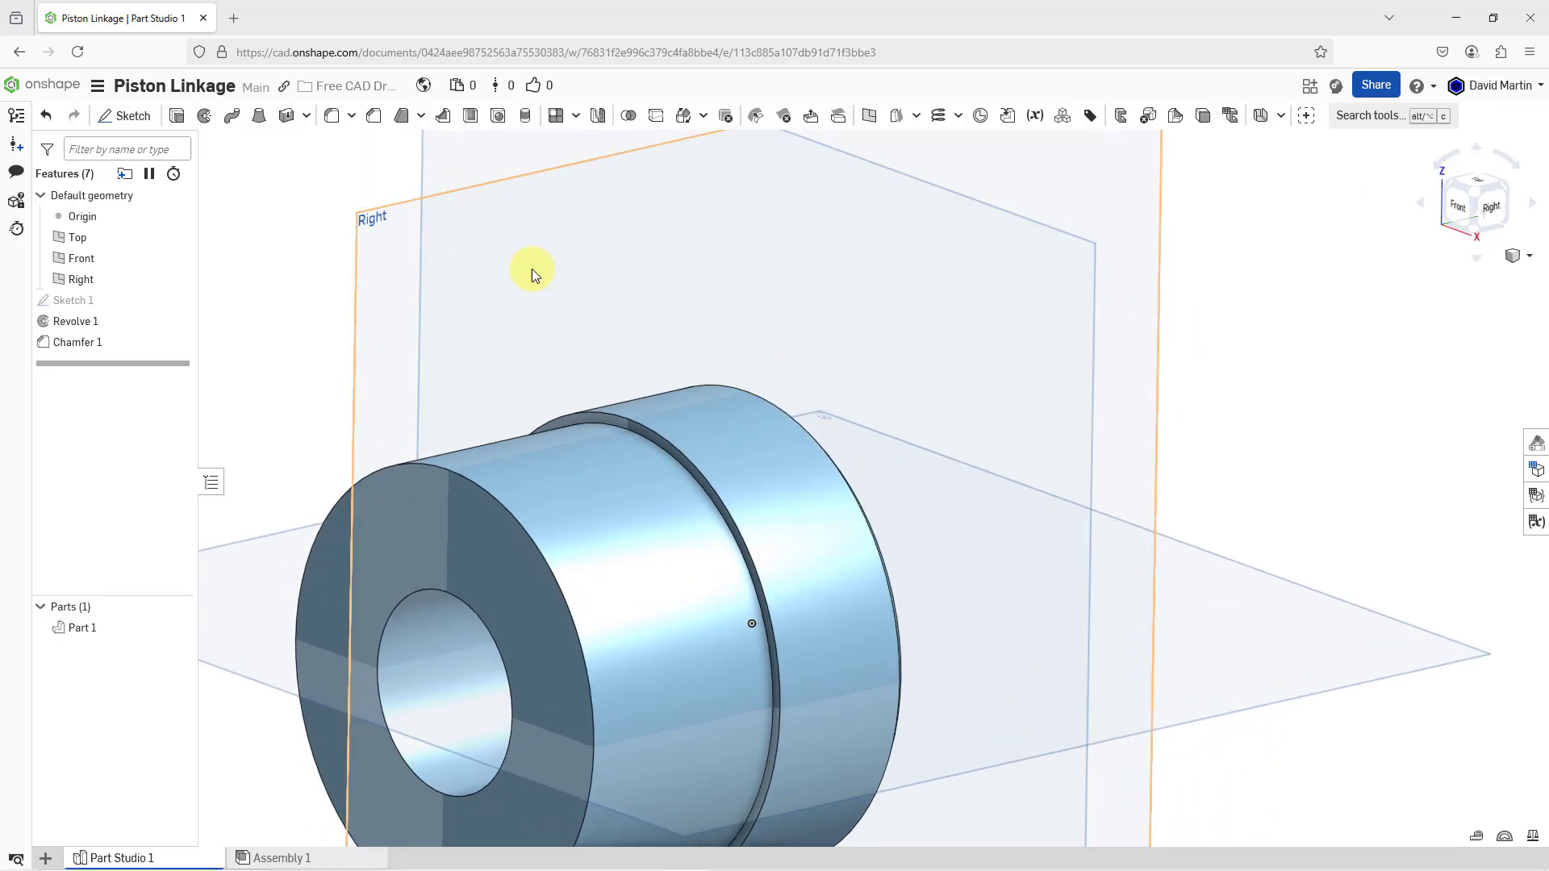
left_click(334, 121)
left_click(631, 430)
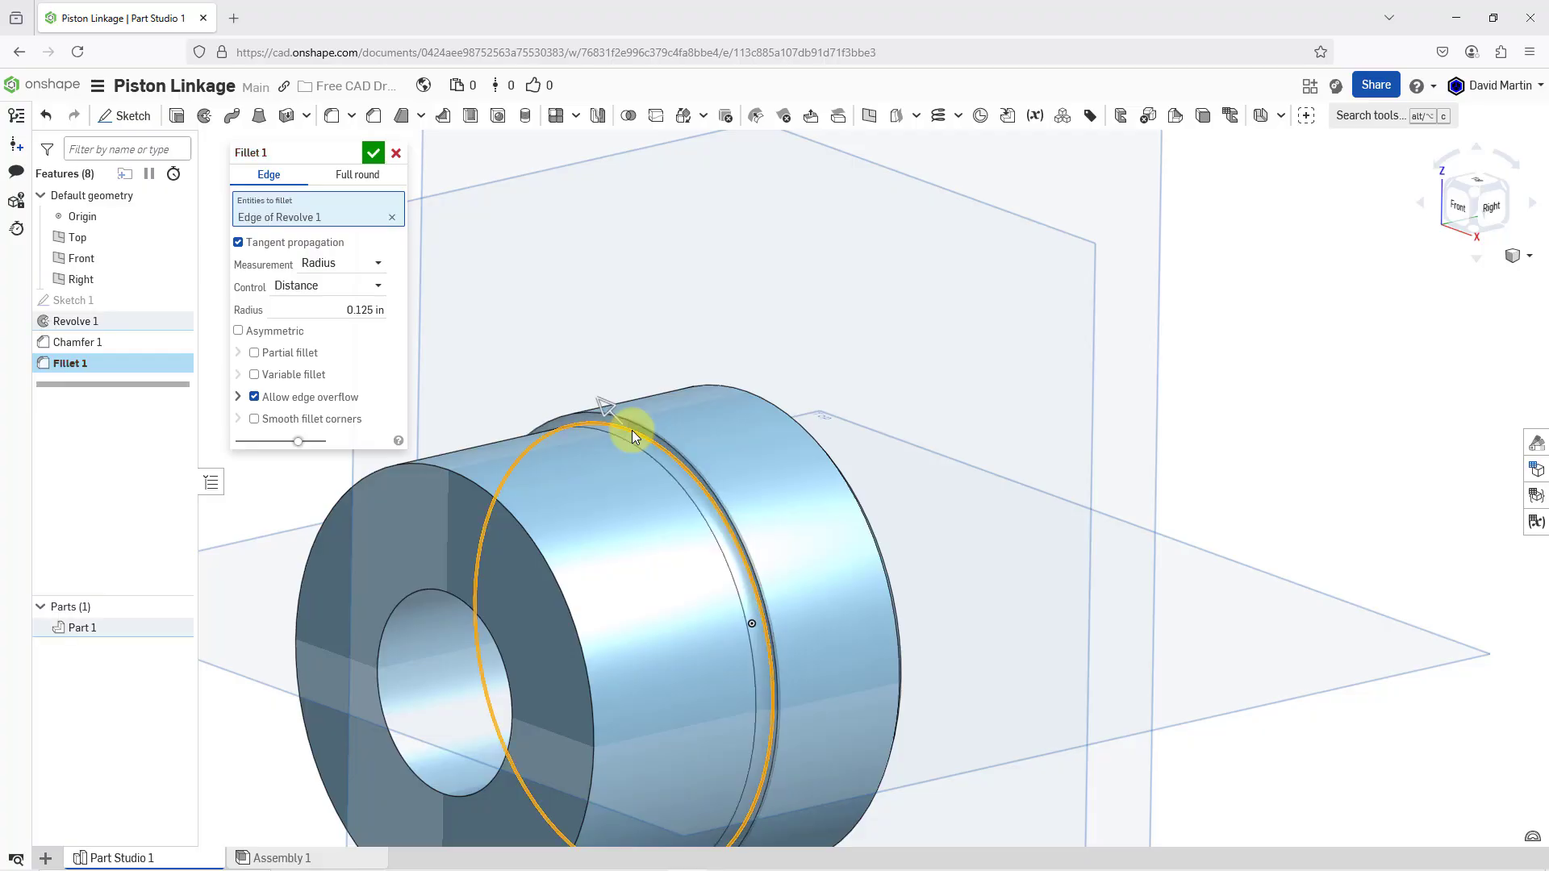
left_click(330, 310)
type(".0")
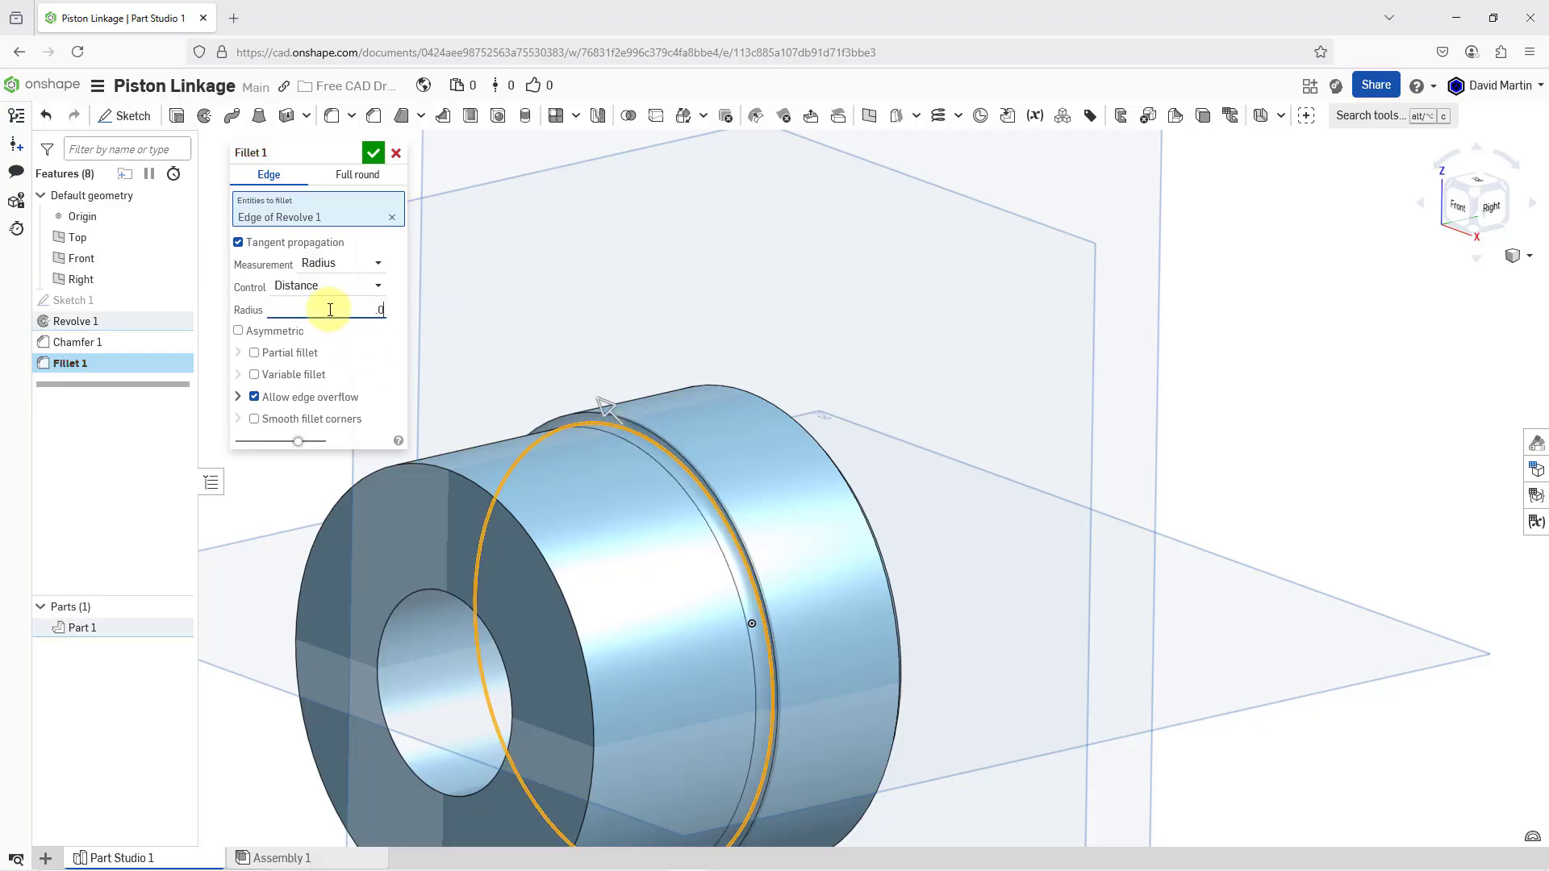
type("625")
key("Return")
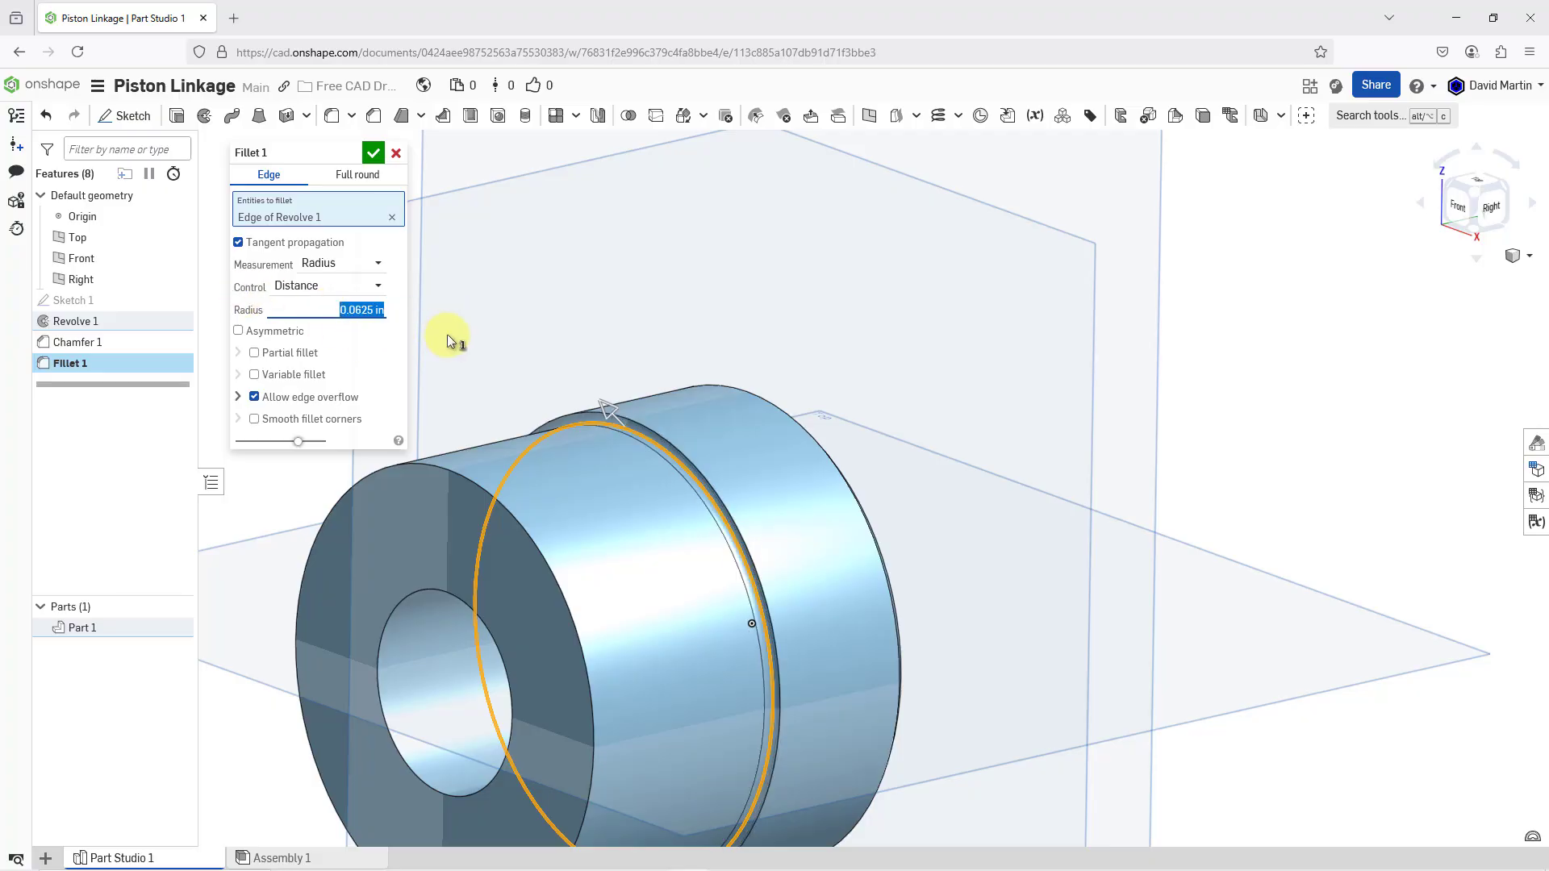
left_click(375, 155)
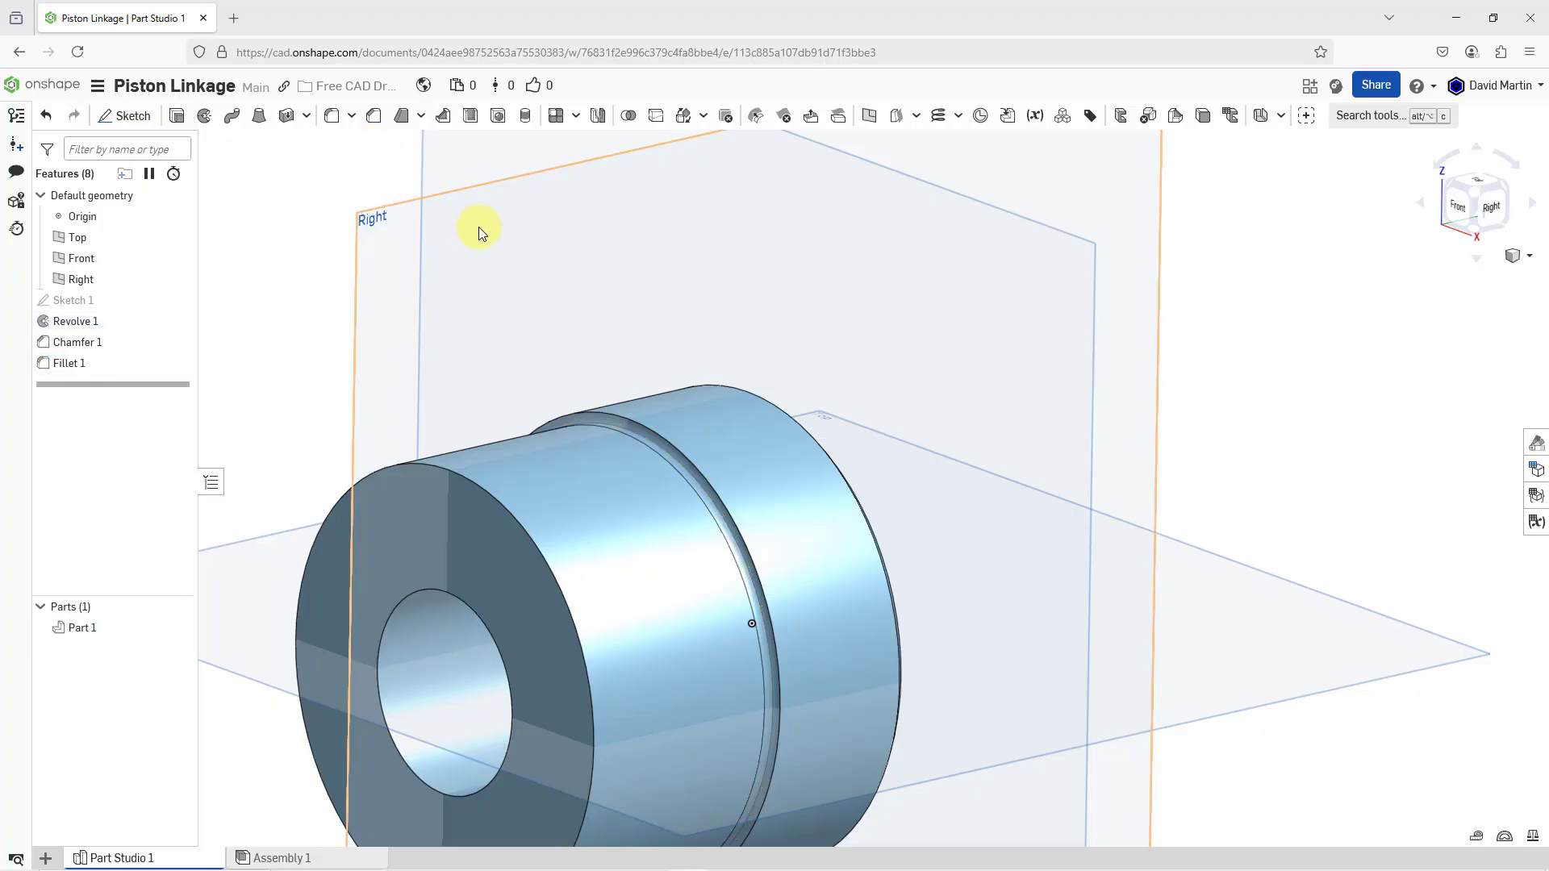
- Suppress the Fillet 1 and Chamfer 1 features of the revolved part
mouse_move(546, 263)
right_mouse_down()
mouse_move(533, 256)
mouse_move(543, 264)
right_mouse_up()
key("f")
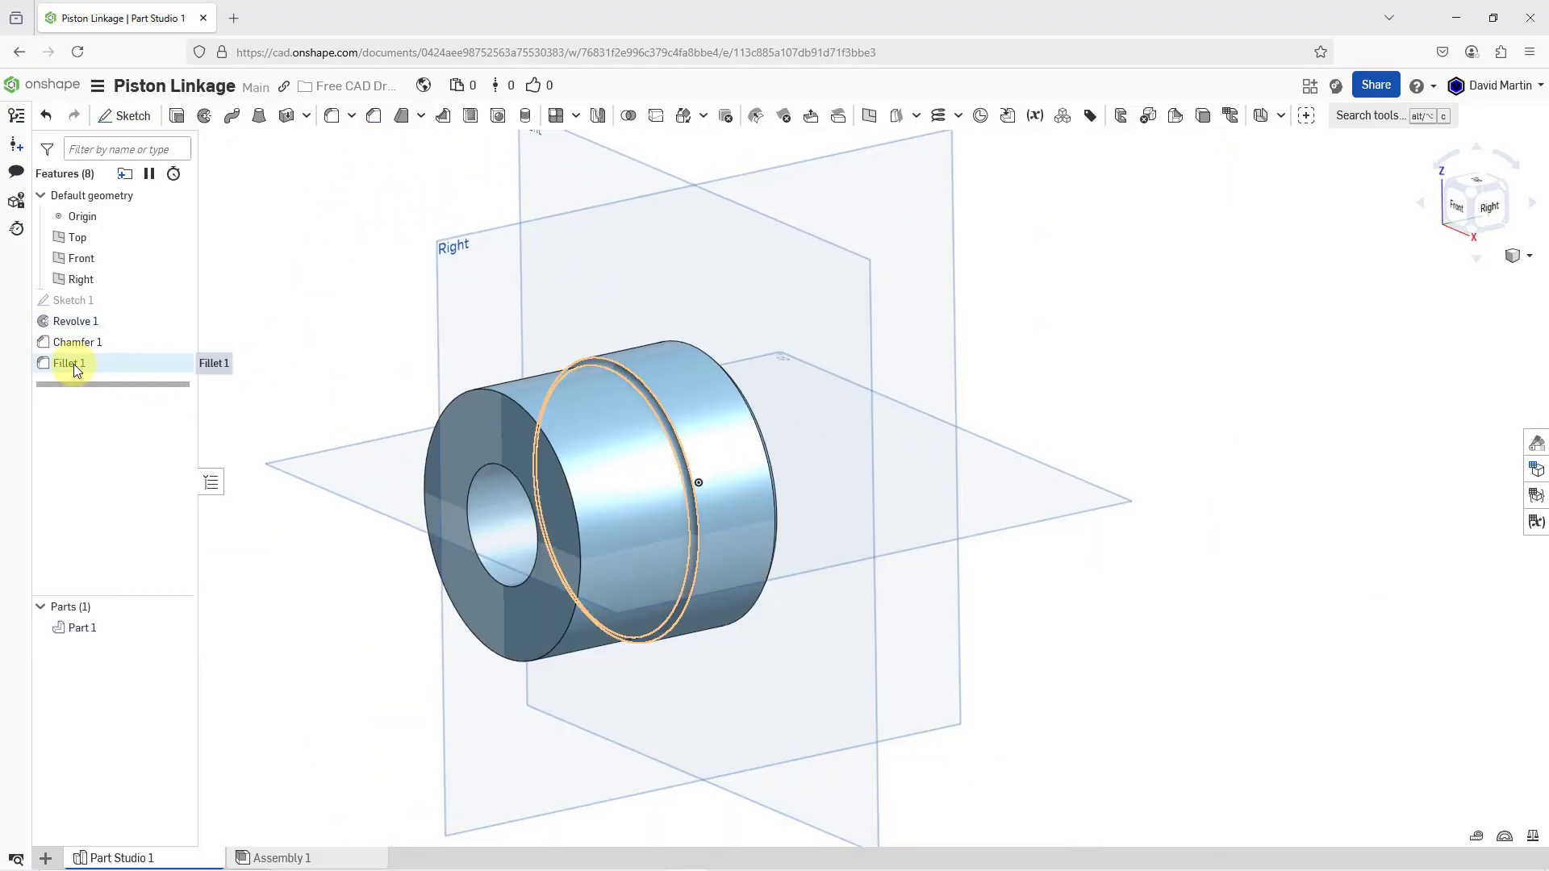
right_click(74, 365)
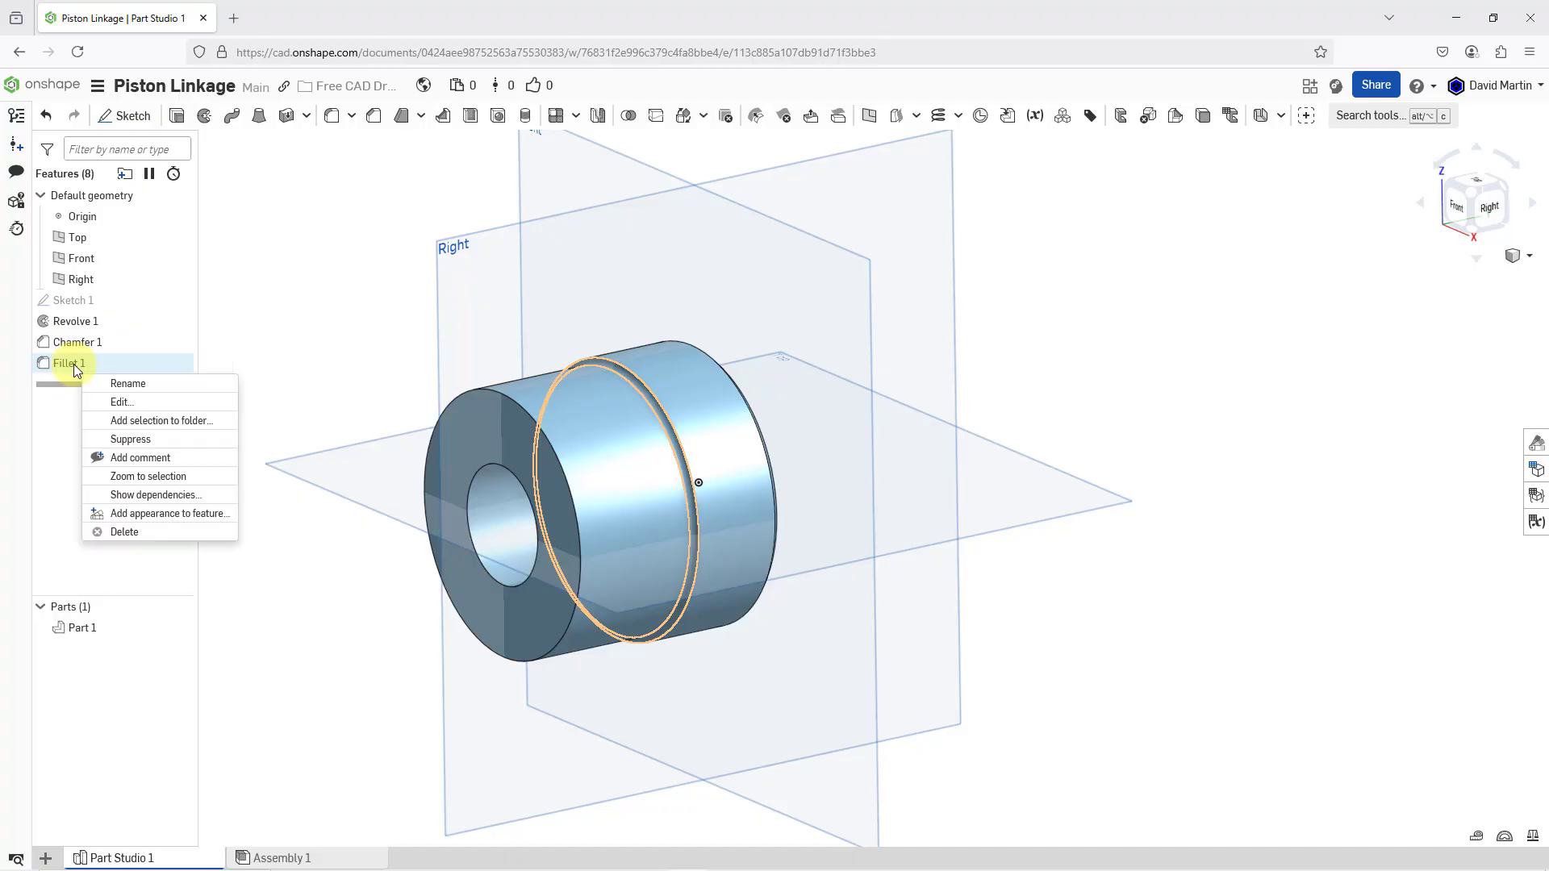
left_click(151, 442)
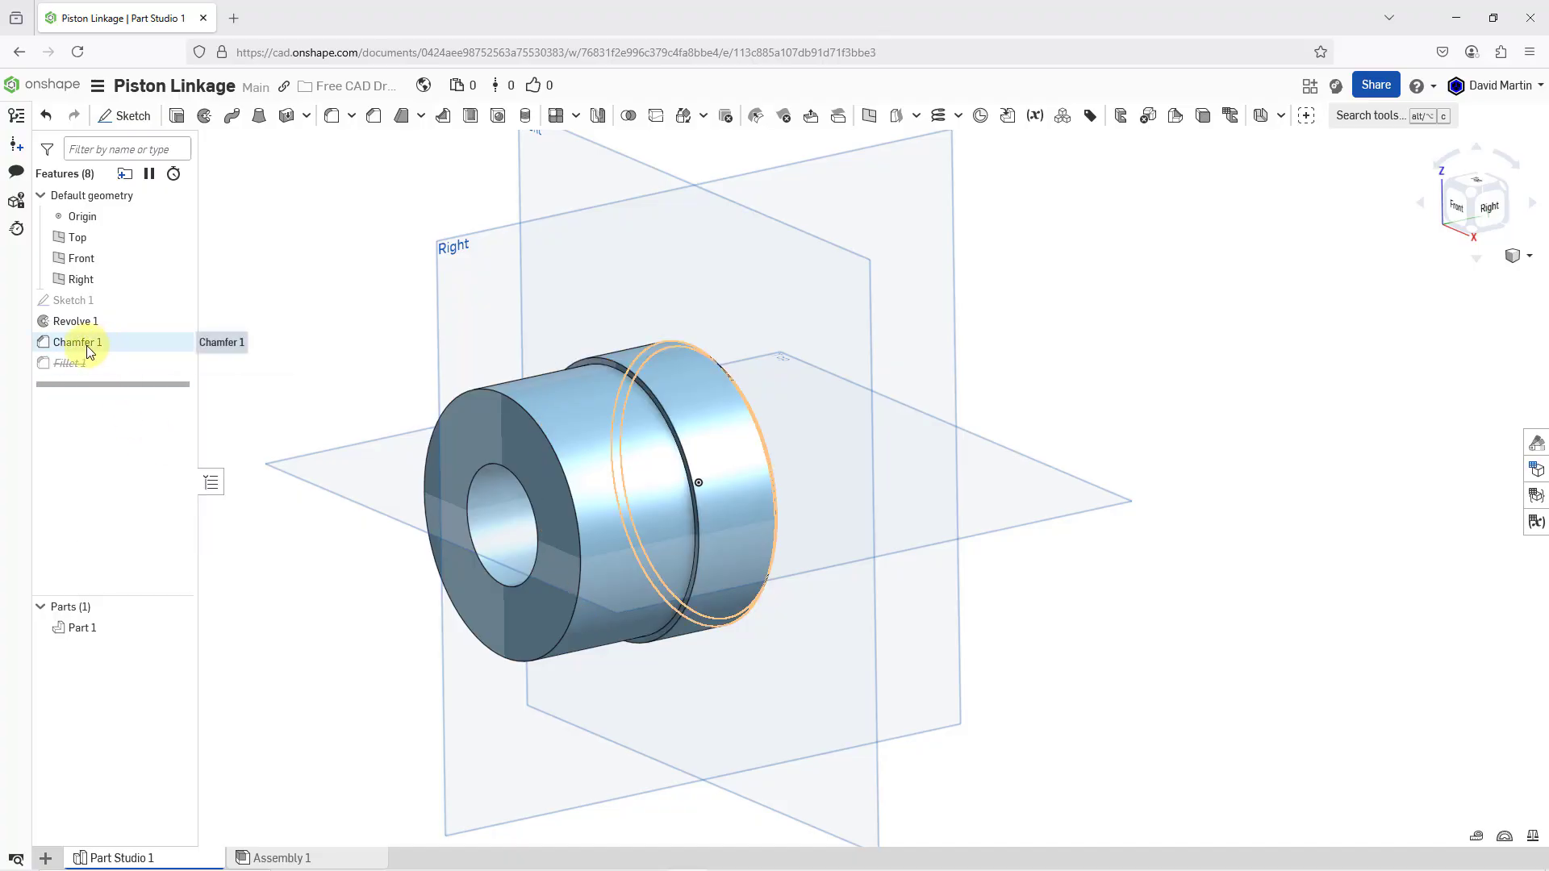
right_click(87, 345)
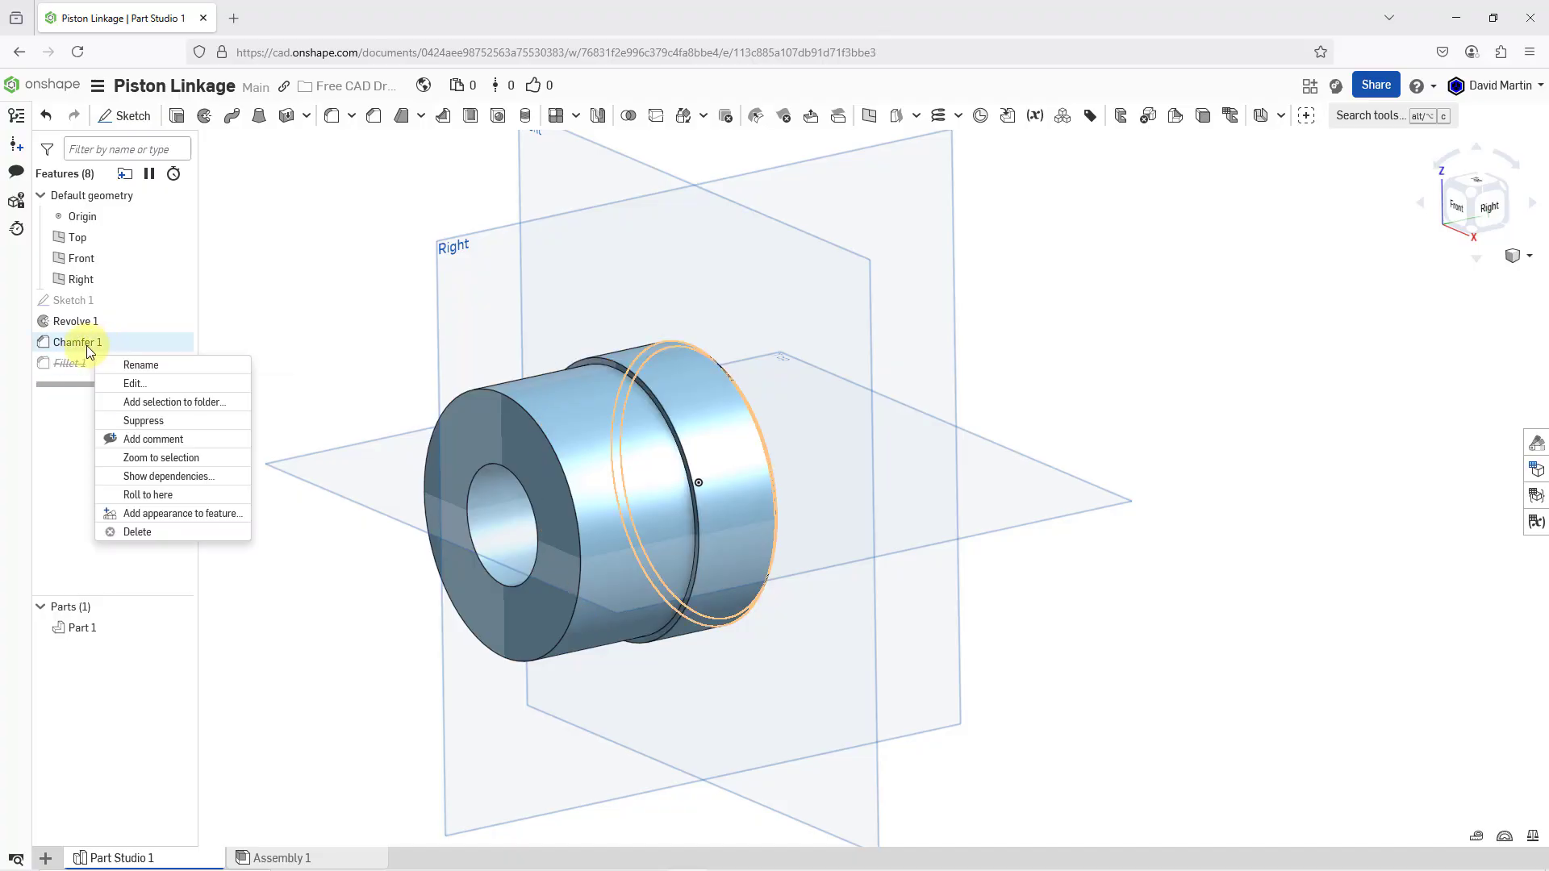
left_click(154, 420)
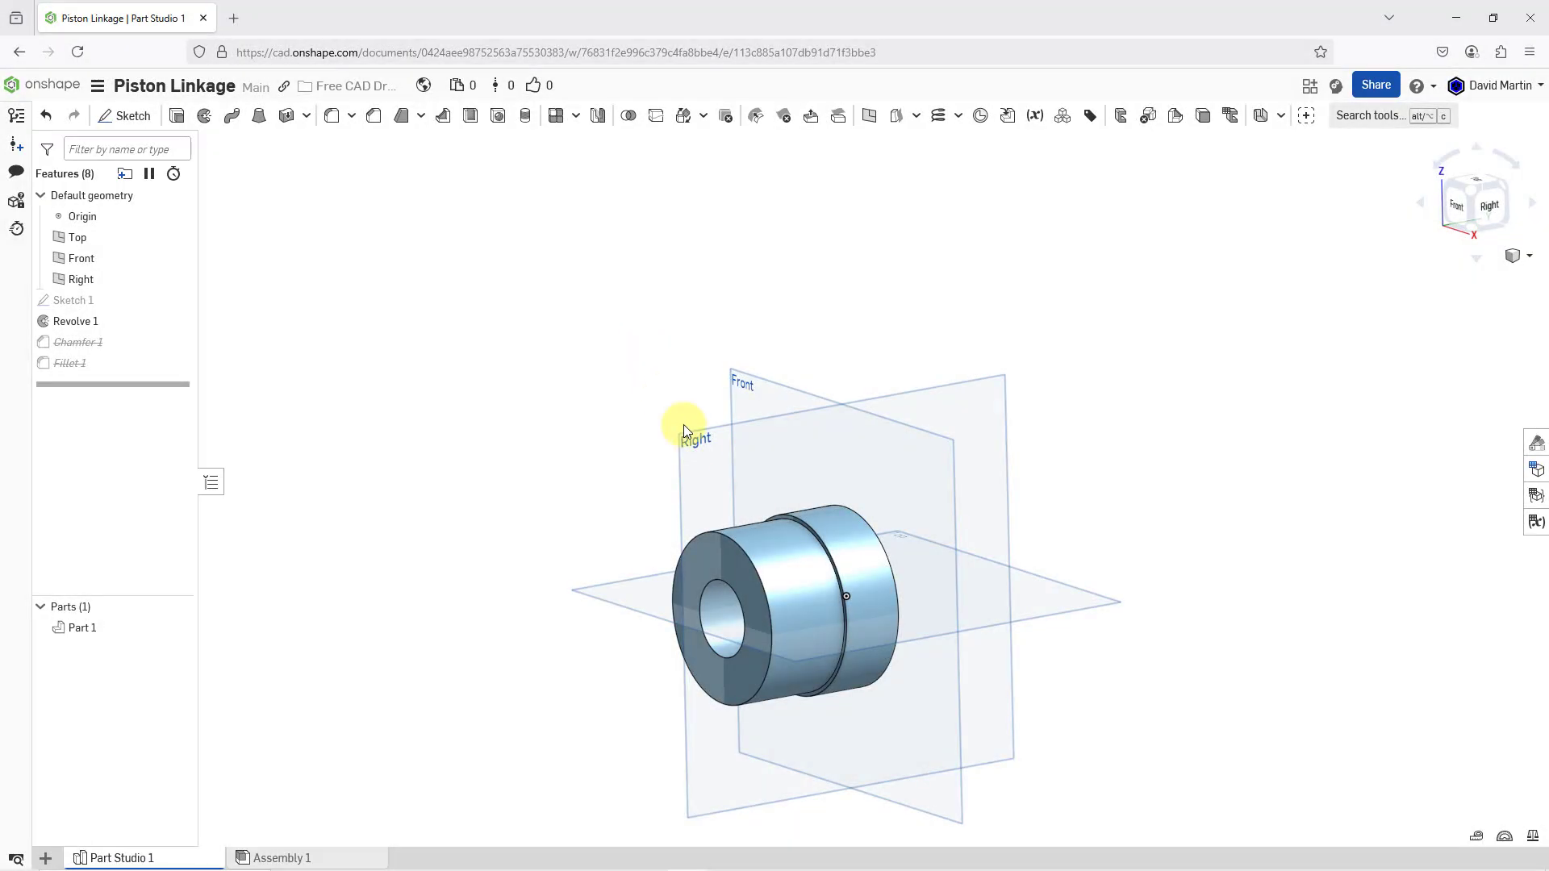
- Start a new sketch on the Right plane and view it normal to the sketch plane
left_click(699, 447)
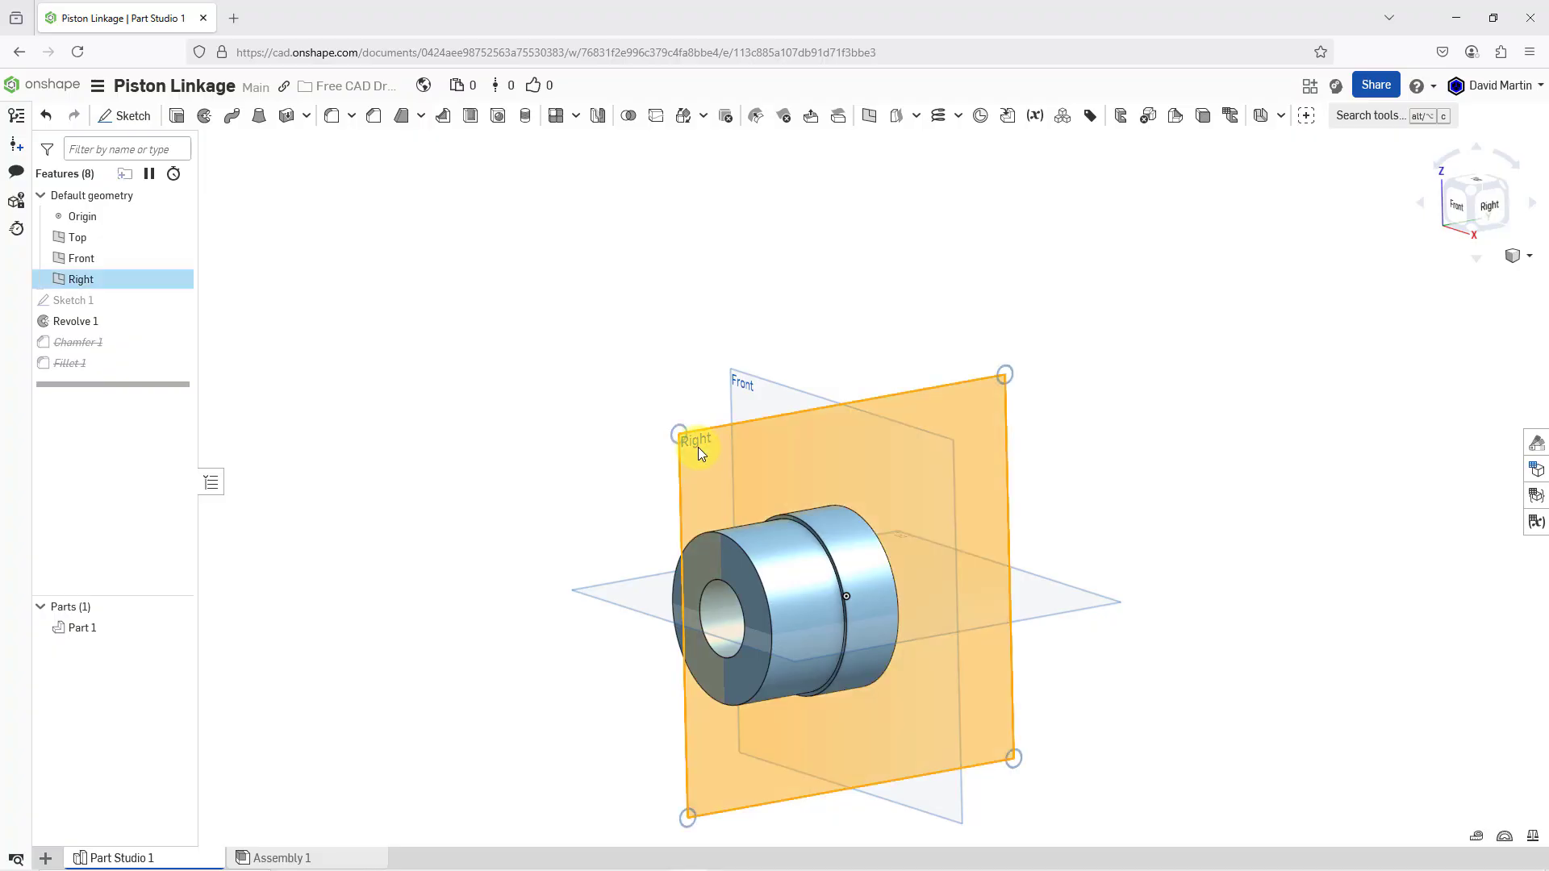
right_click(556, 280)
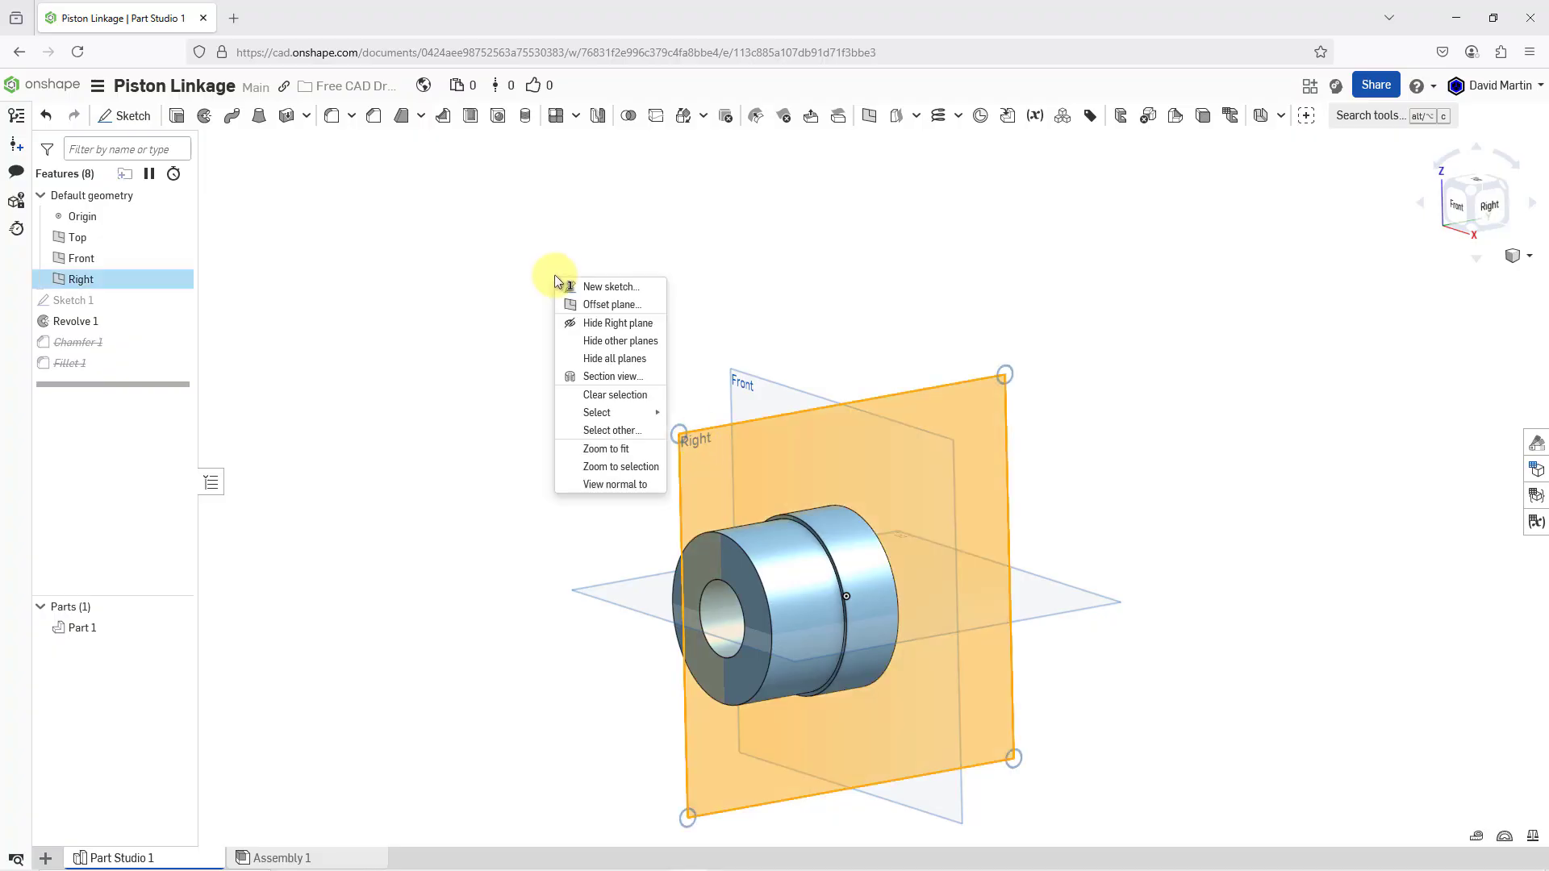
left_click(621, 292)
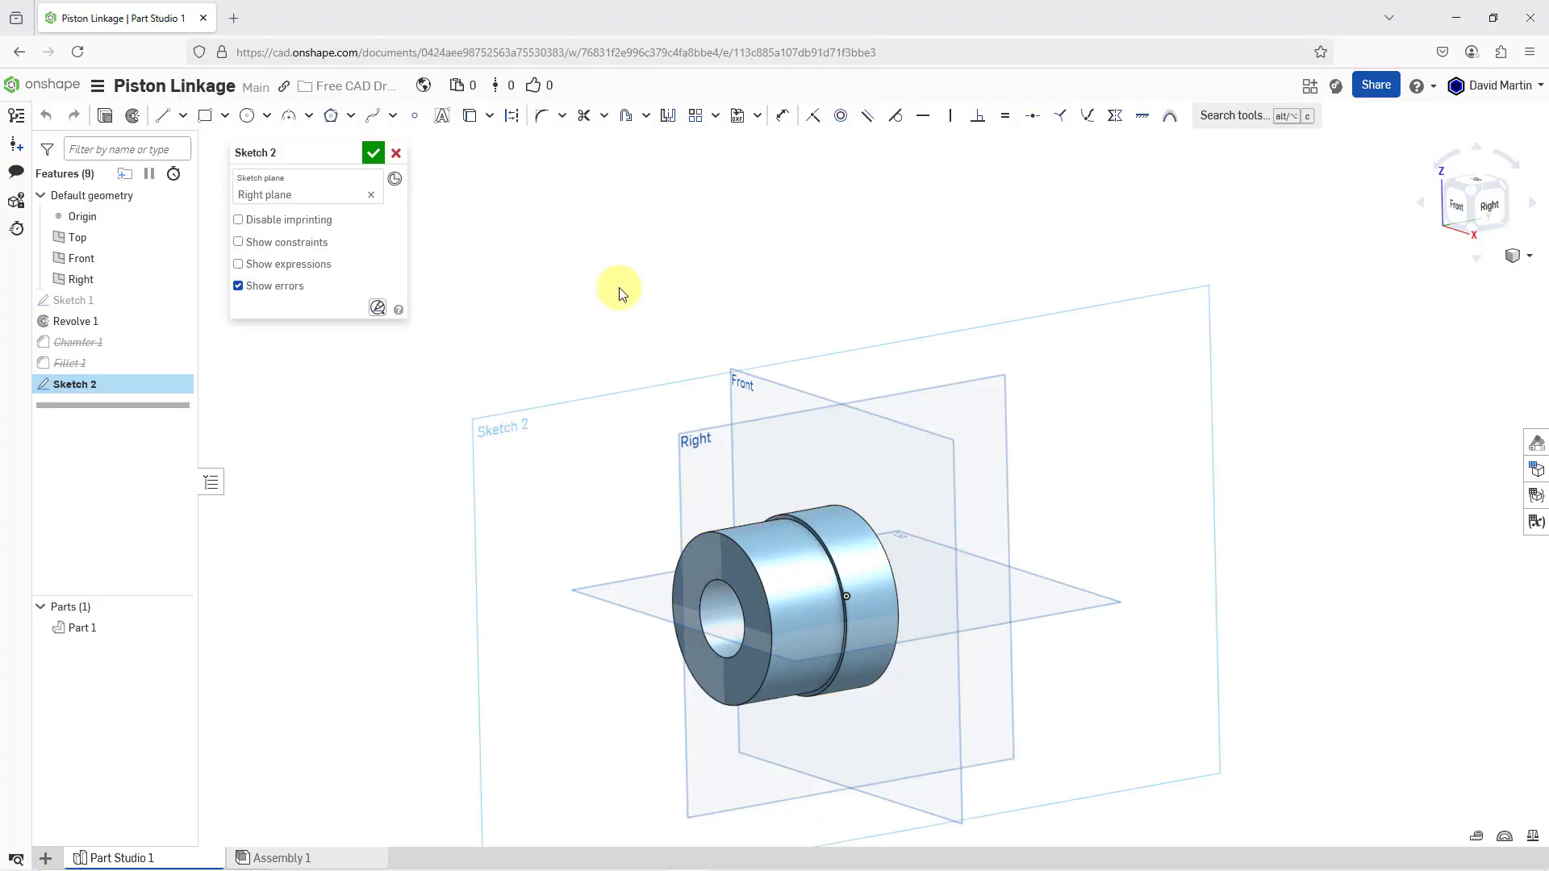
right_click(620, 292)
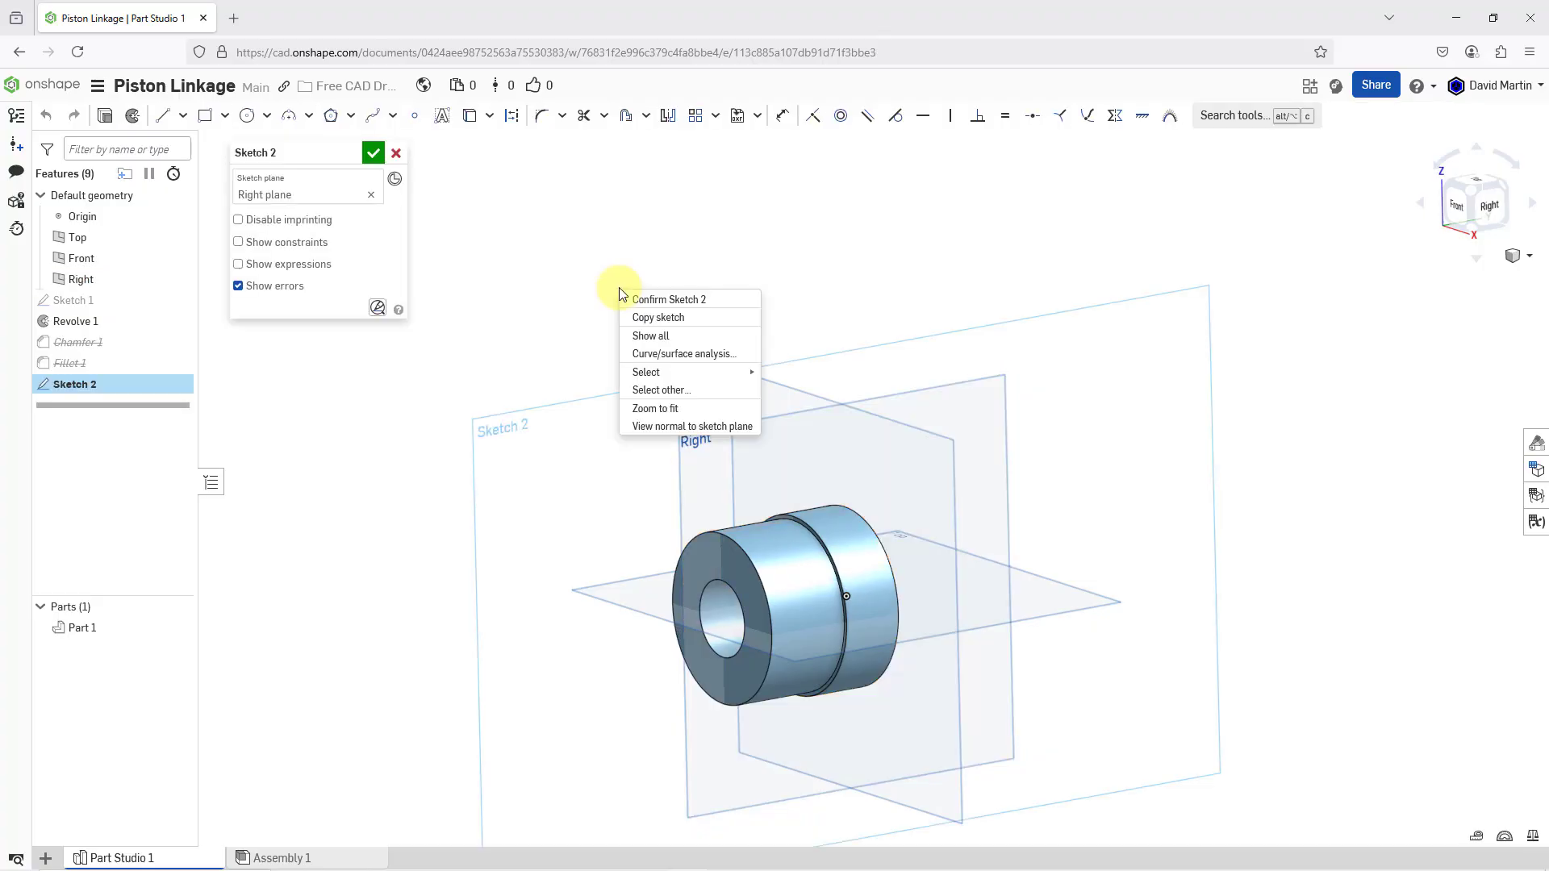
left_click(692, 427)
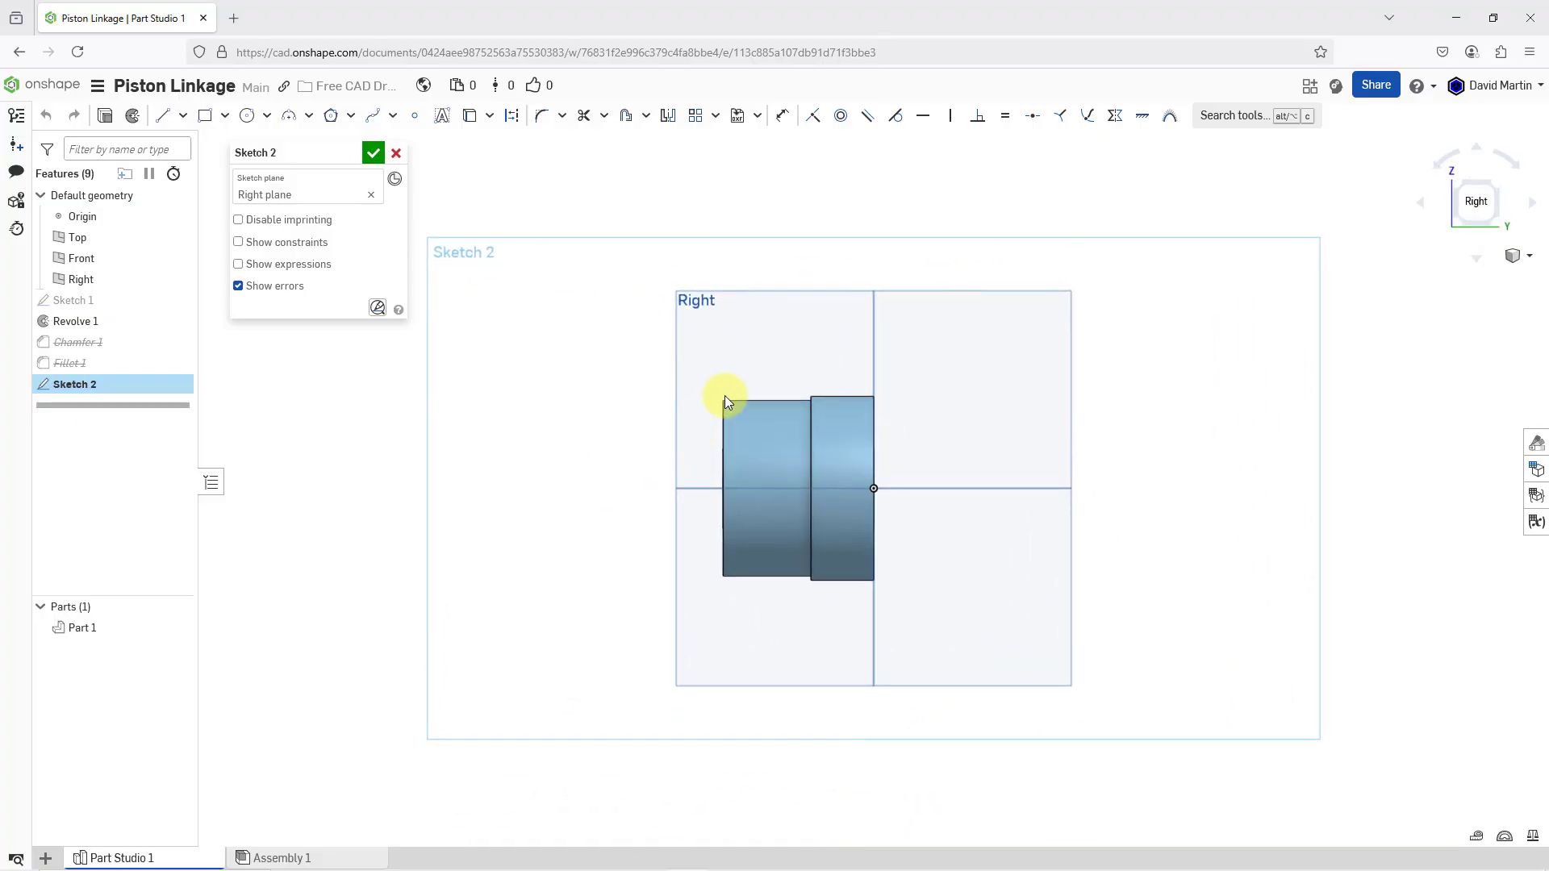
scroll(902, 450, "down", 1)
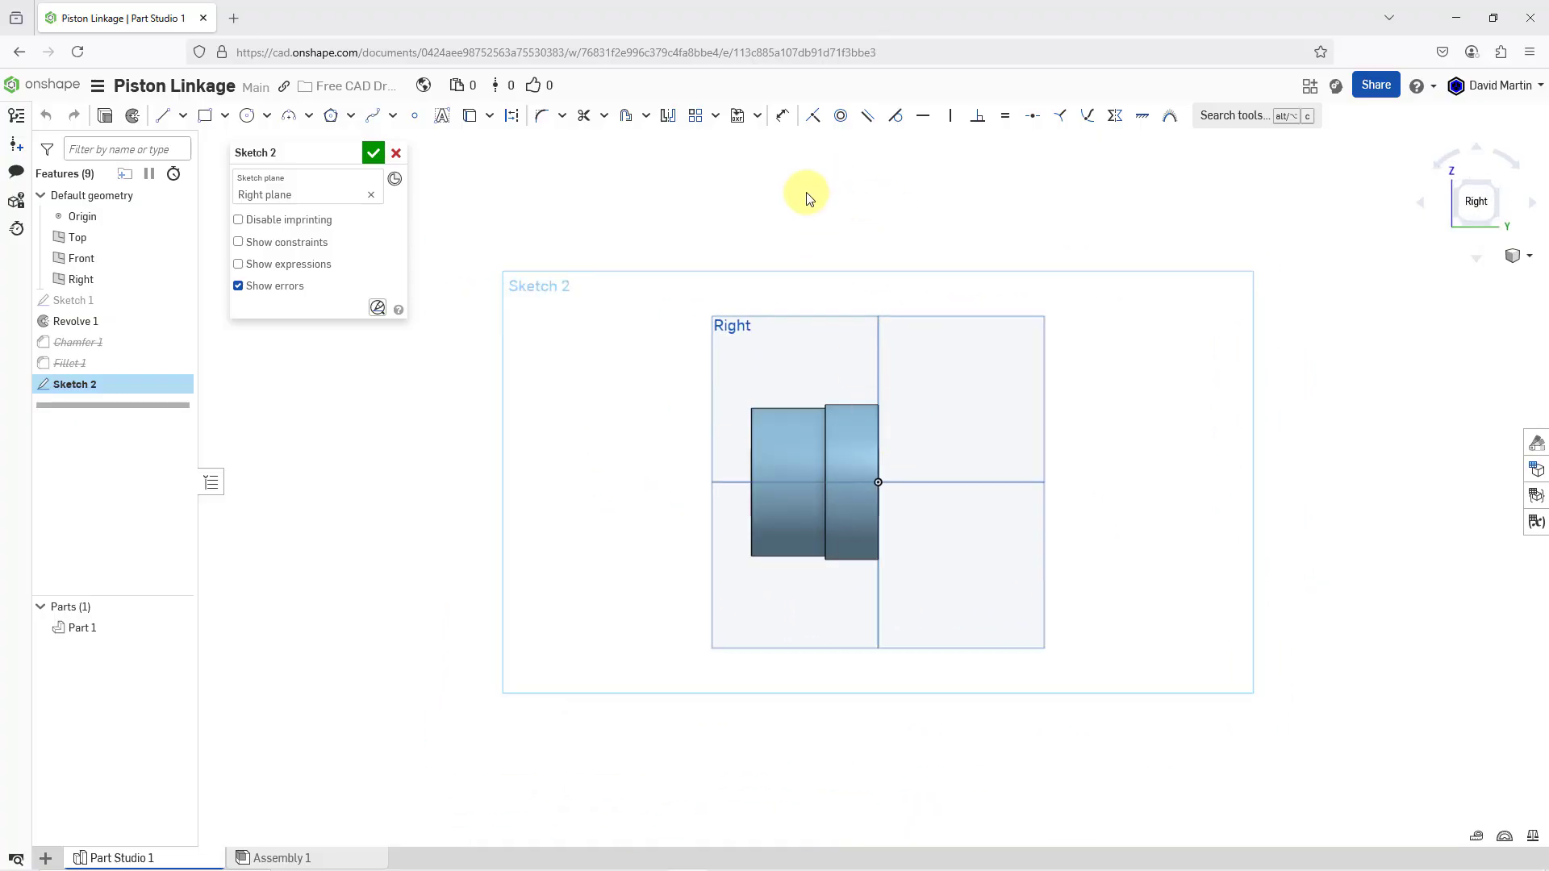
scroll(806, 194, "up", 1)
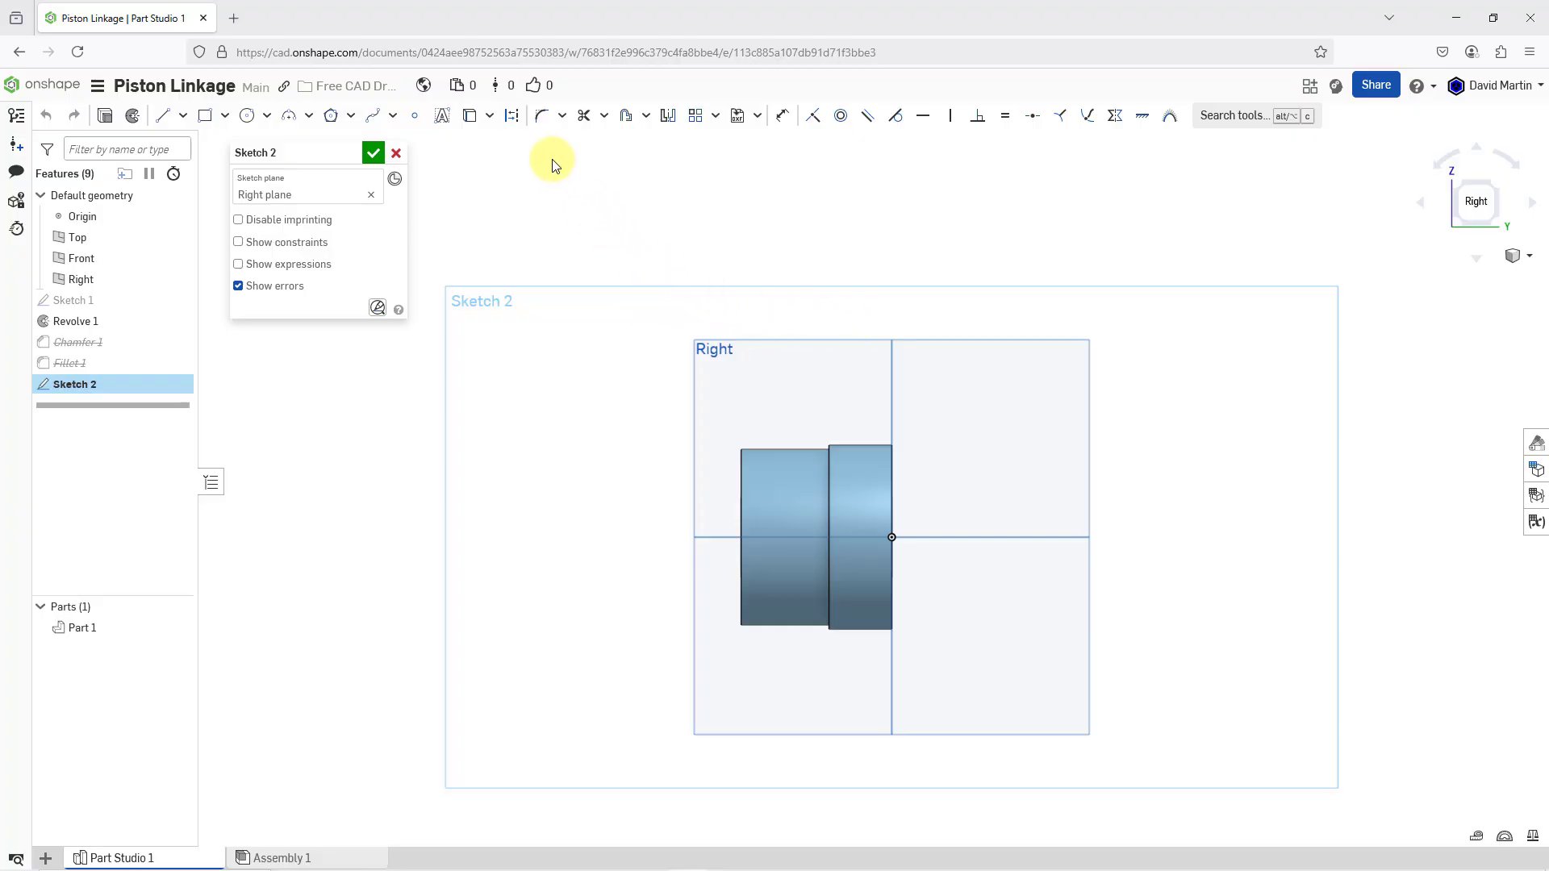
- Sketch a horizontal construction line about 3.82 in long above the part, spanning both sides of the vertical axis
left_click(514, 119)
left_click(161, 123)
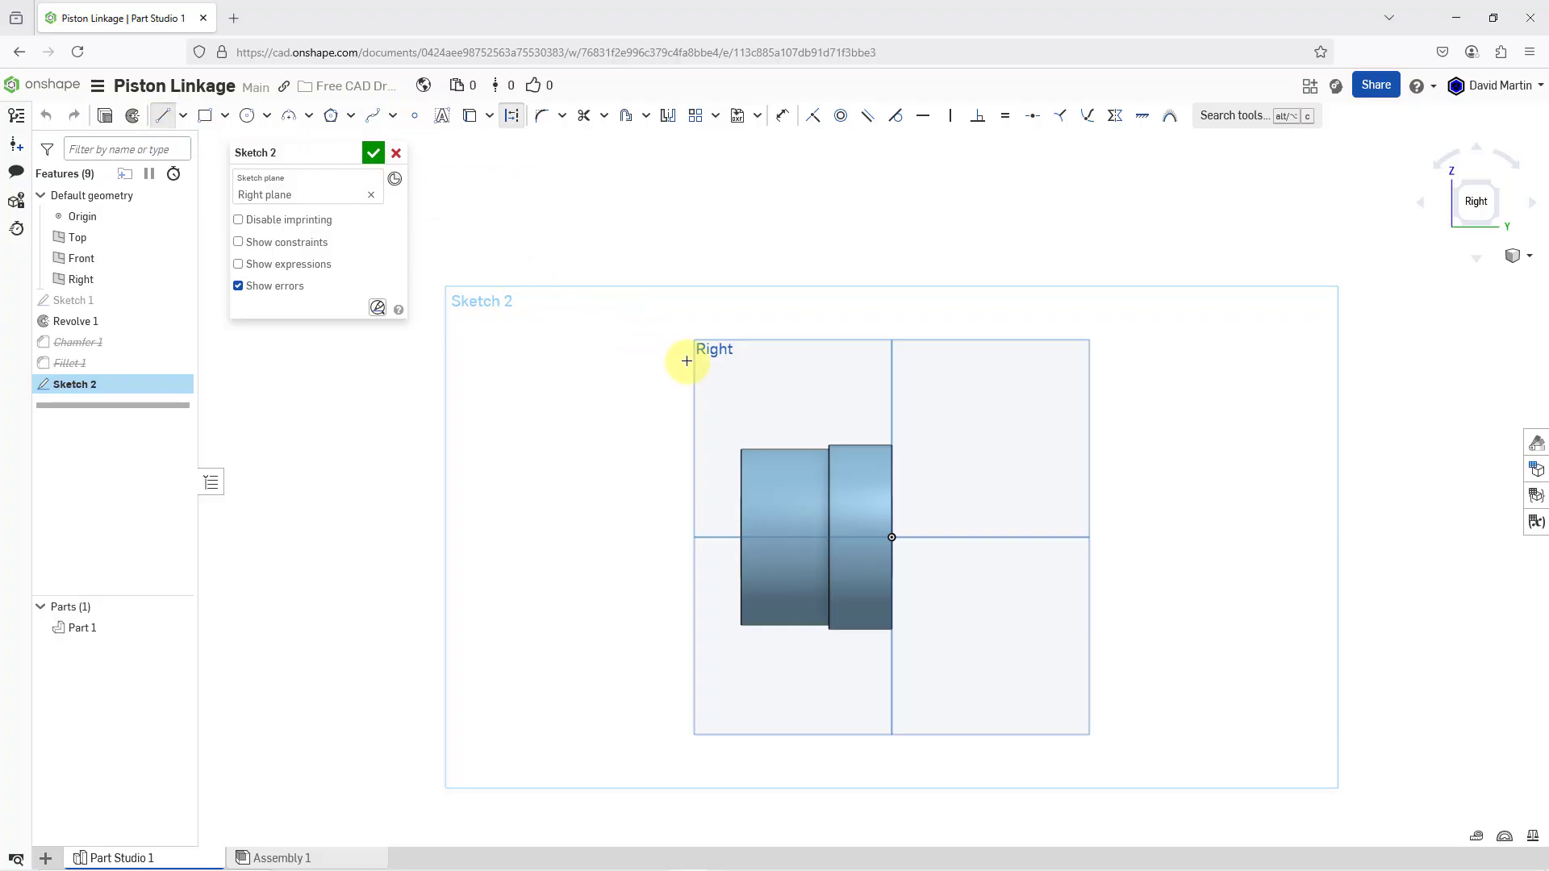
left_click(687, 361)
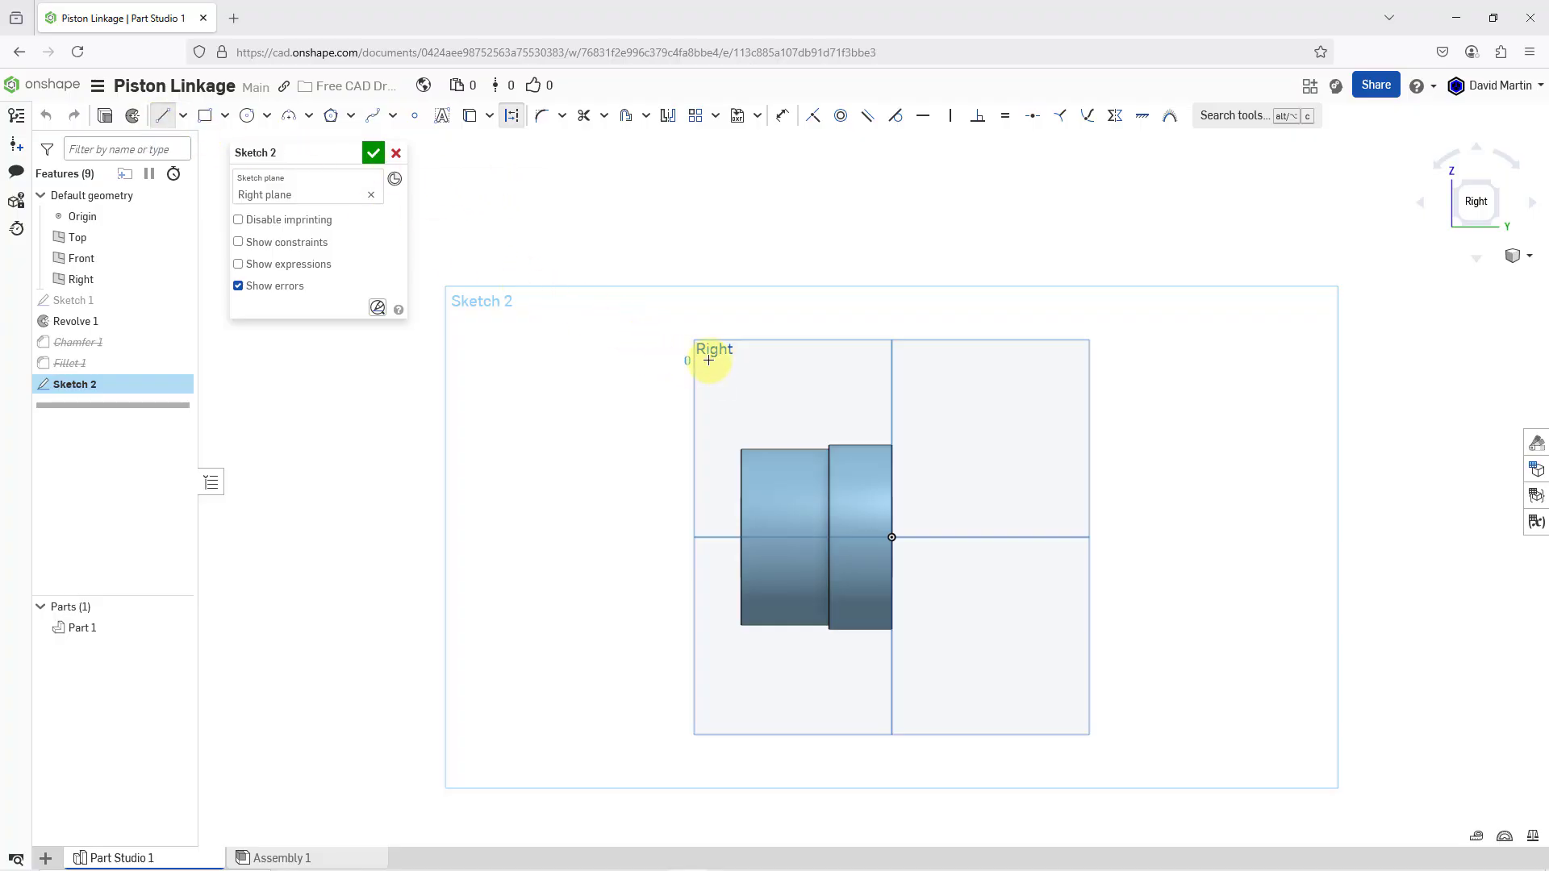
left_click(942, 361)
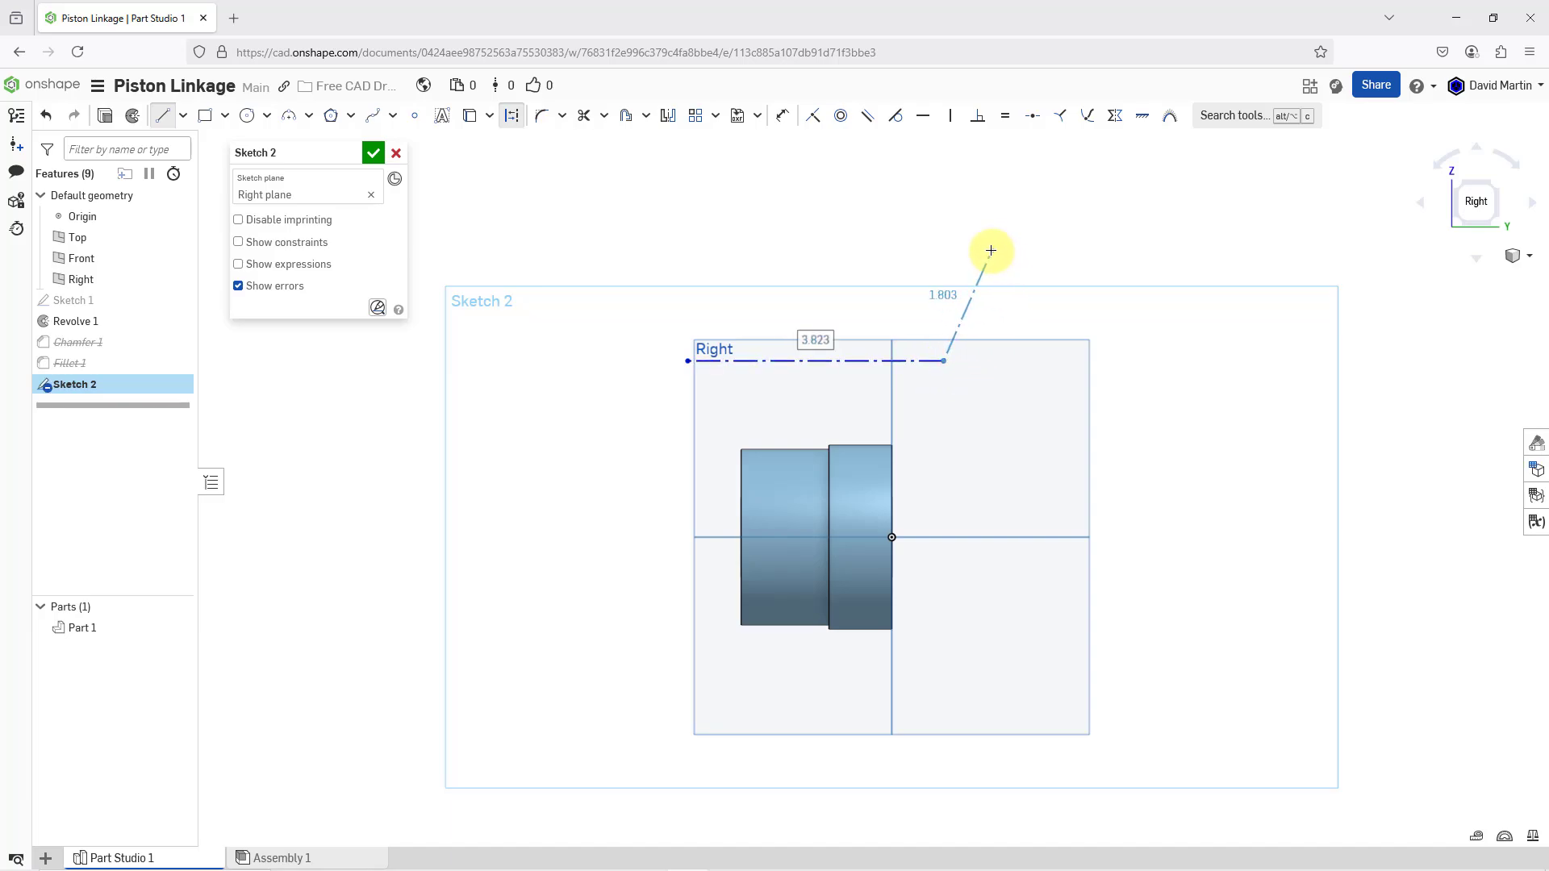
key("Escape")
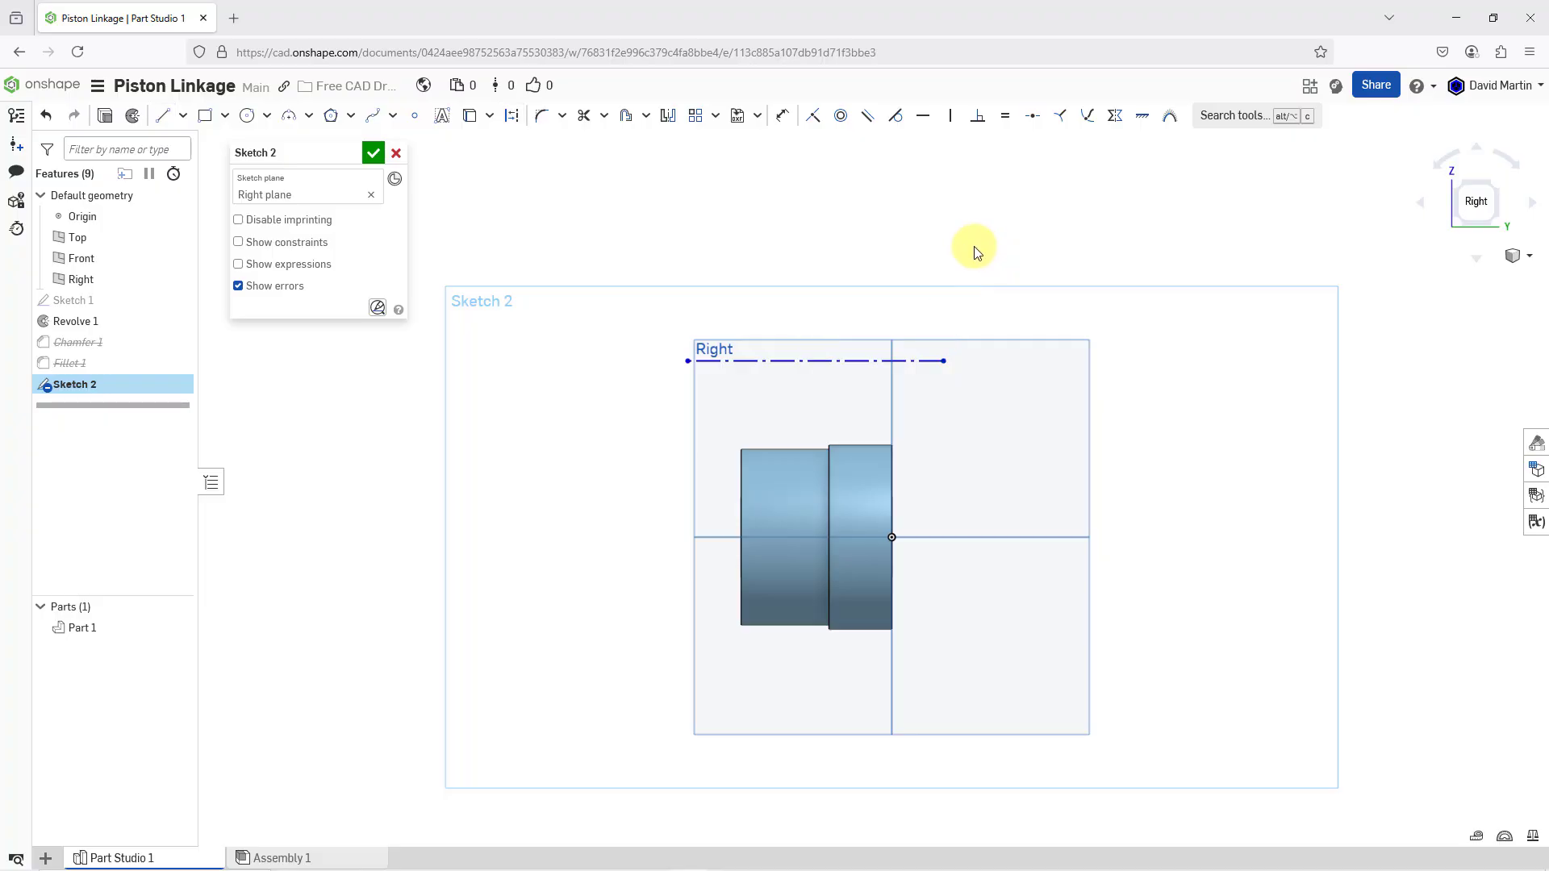
- Dimension the construction line at a distance of 3.5 in from the Top plane
left_click(781, 118)
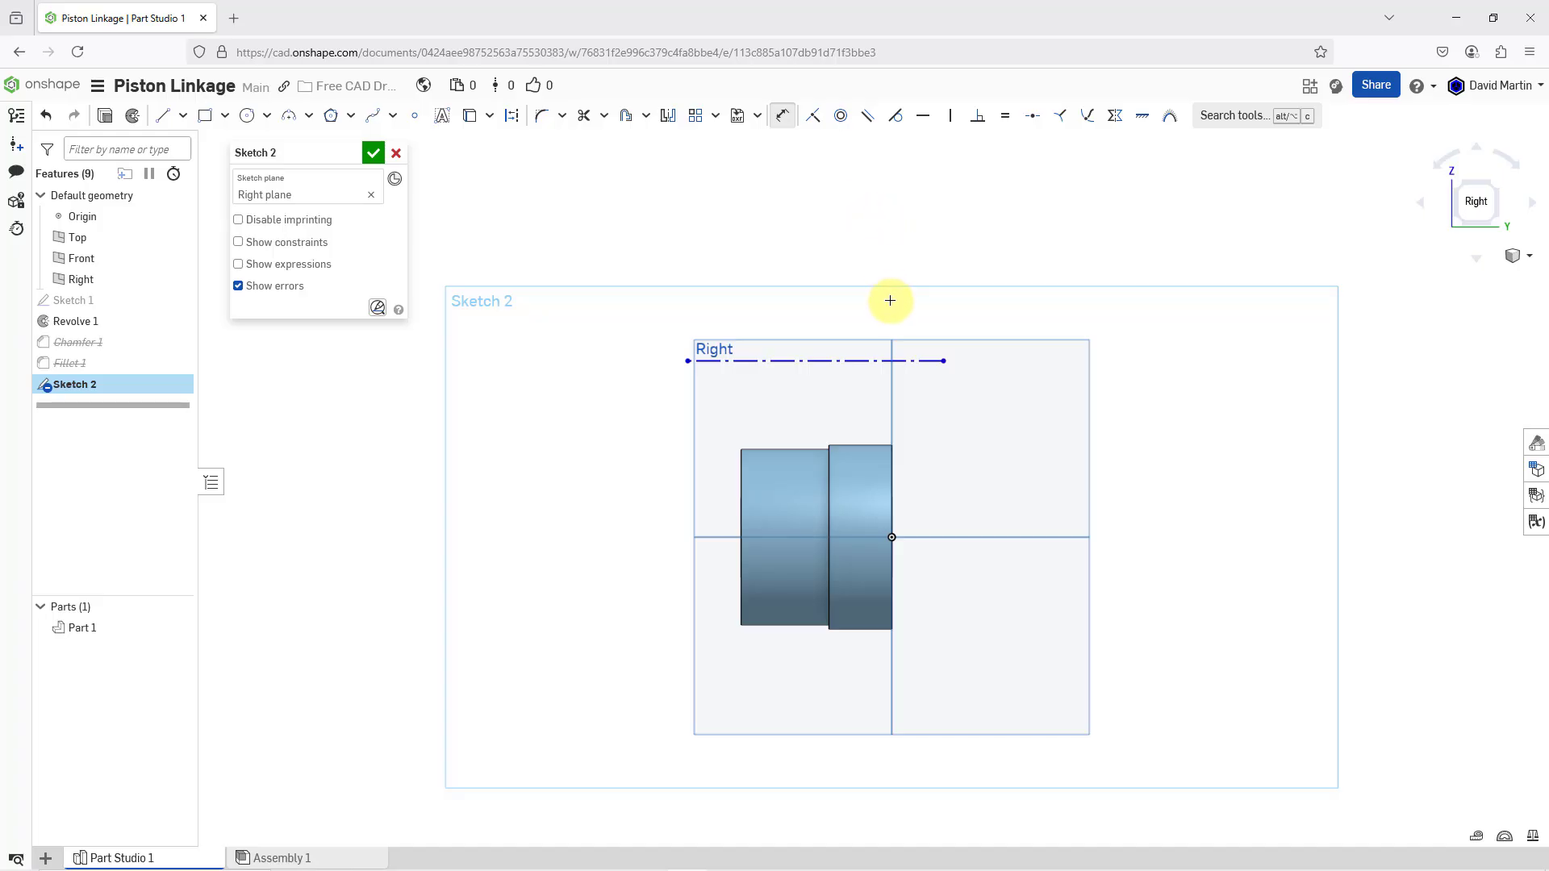
left_click(915, 351)
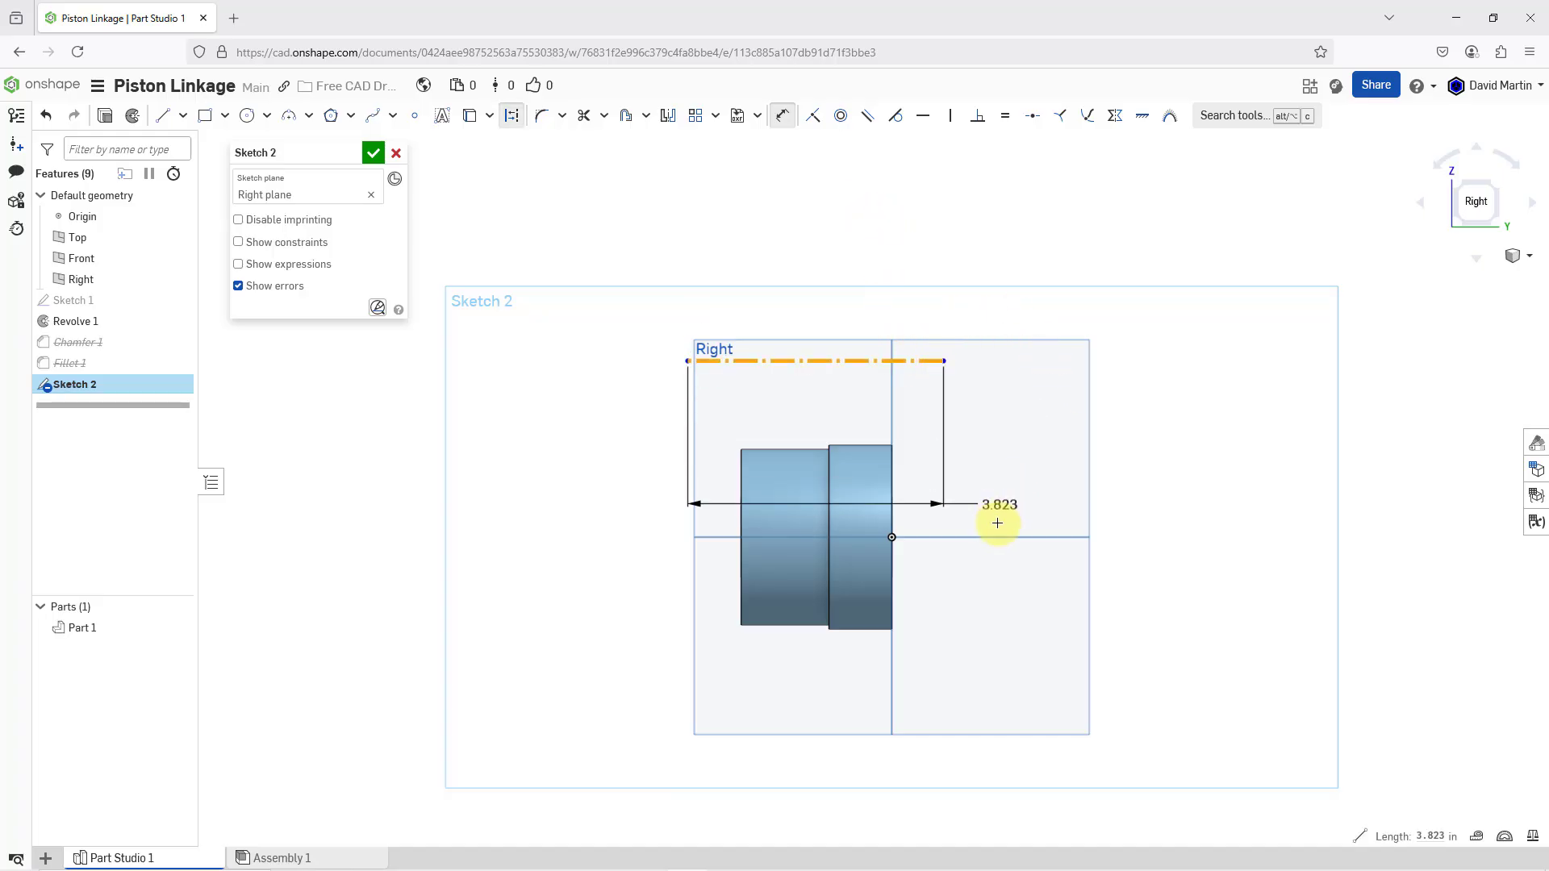
left_click(997, 538)
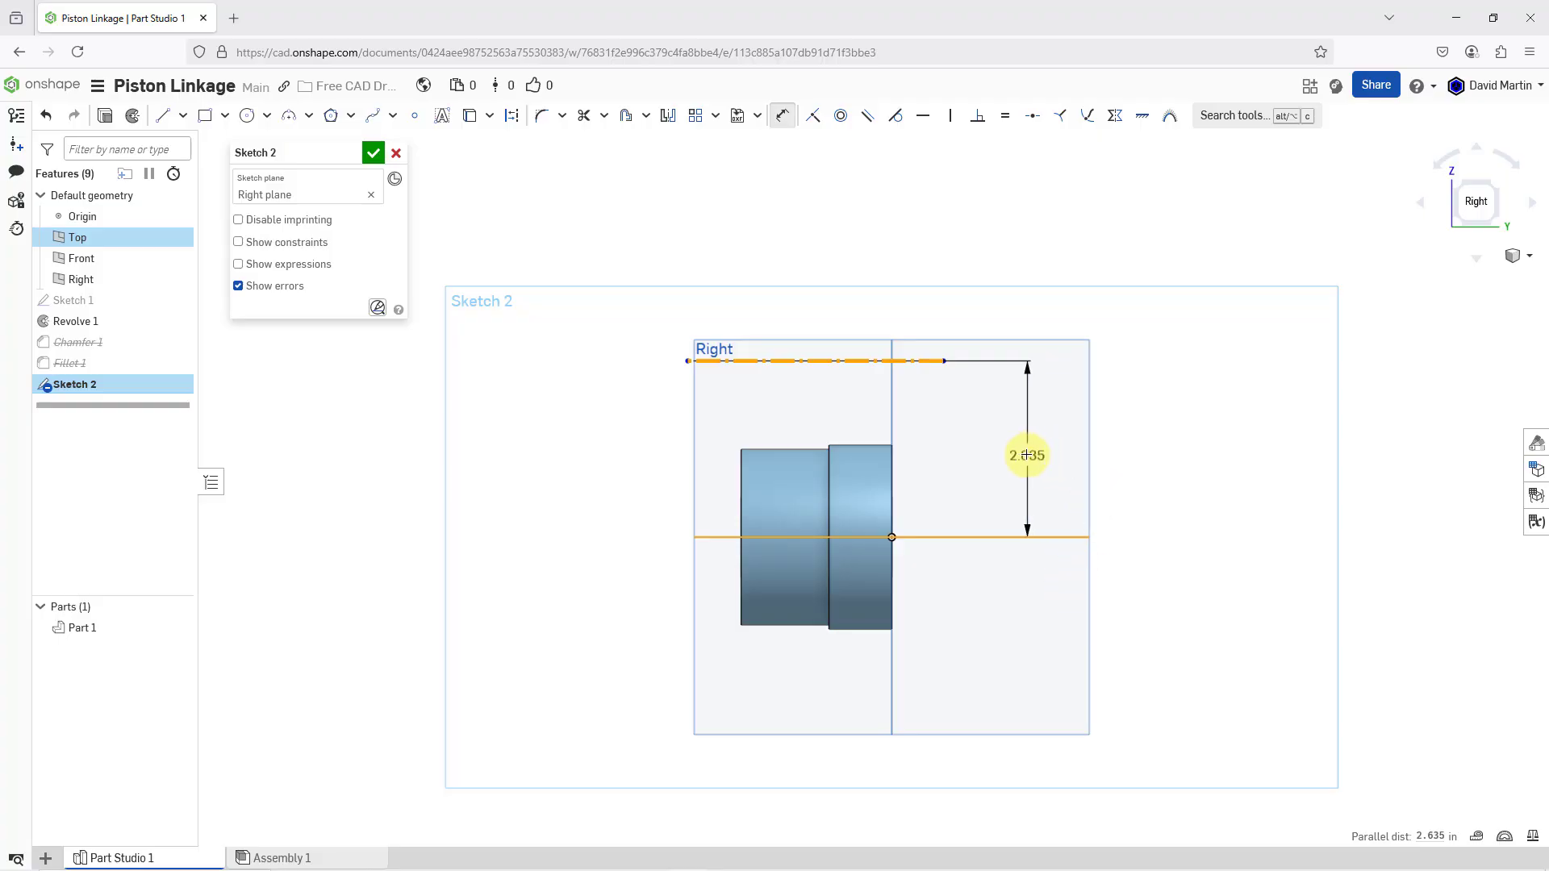
left_click(1012, 453)
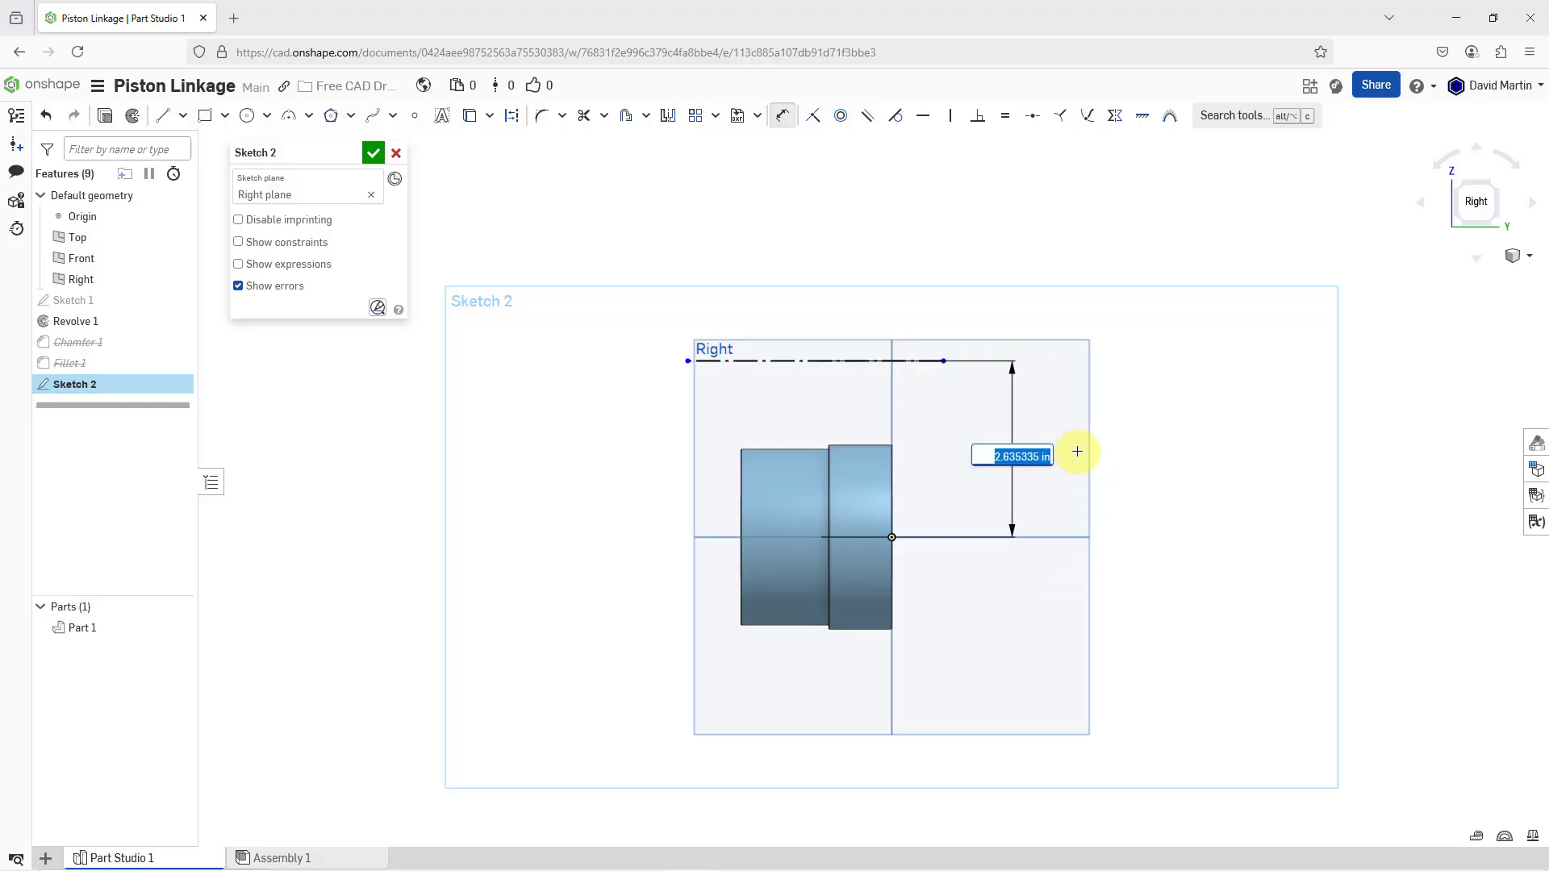
type("3.5")
key("Return")
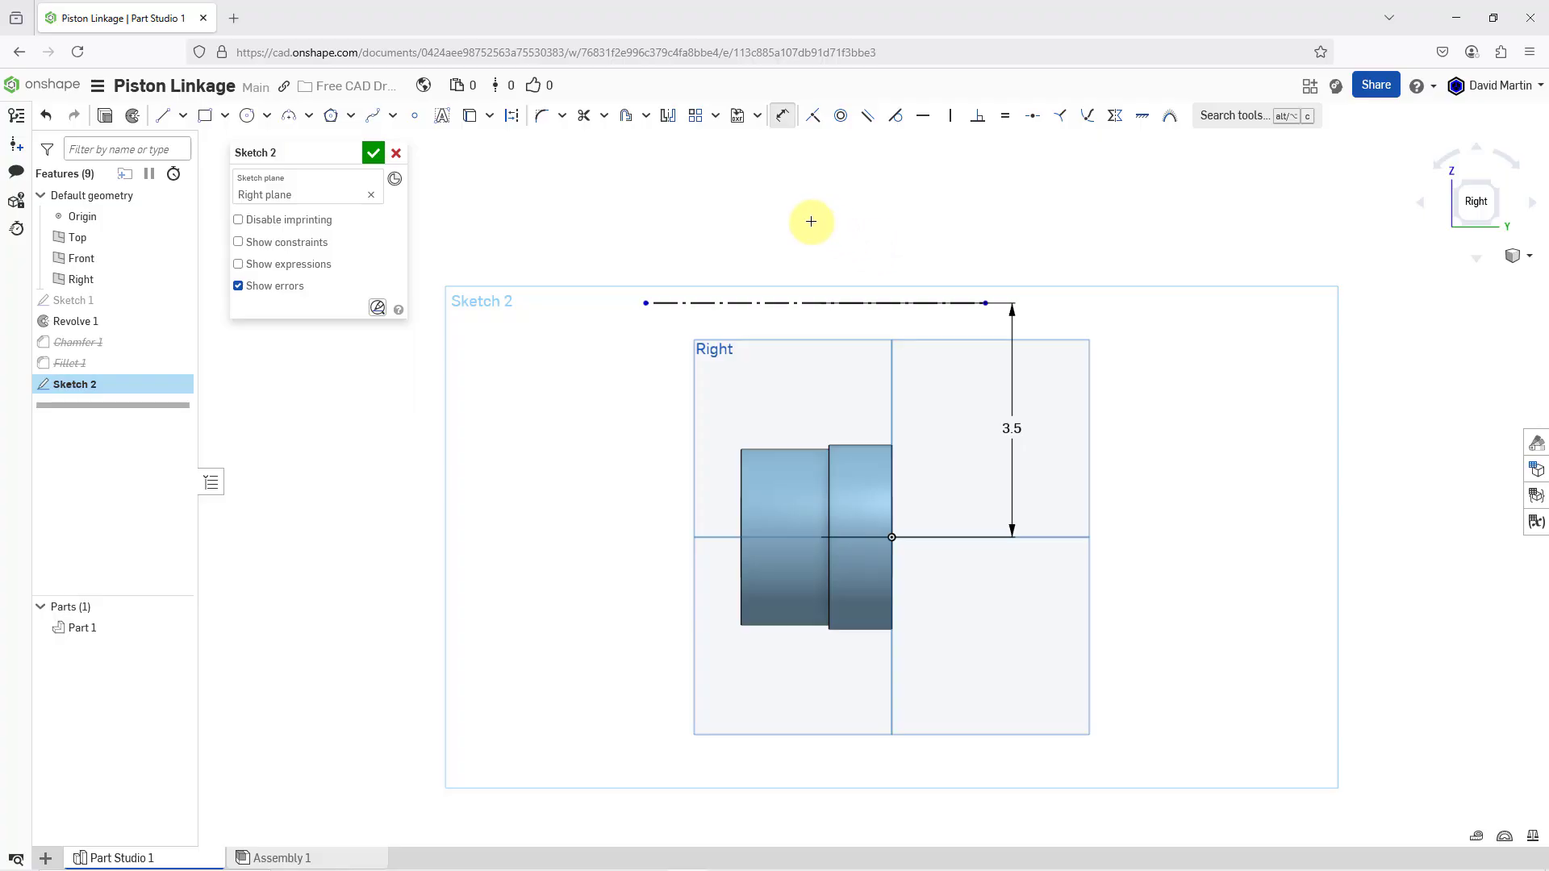
- Sketch an open-topped U profile above the construction line, about 1.03 in wide and 0.49 in high, with its right side aligned vertically with the origin
scroll(809, 221, "up", 1)
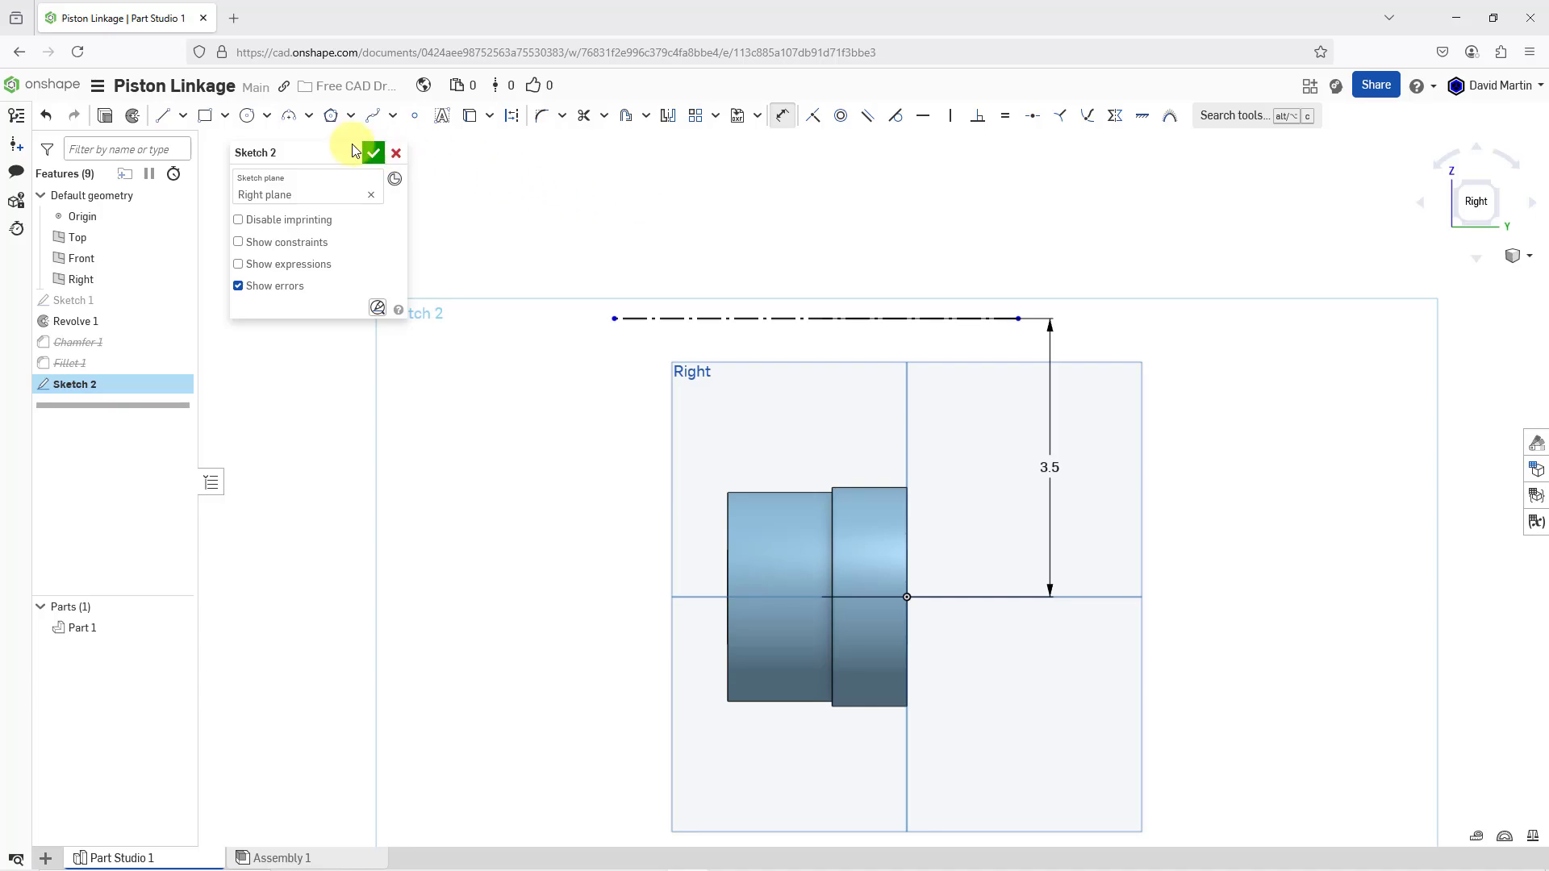
left_click(170, 119)
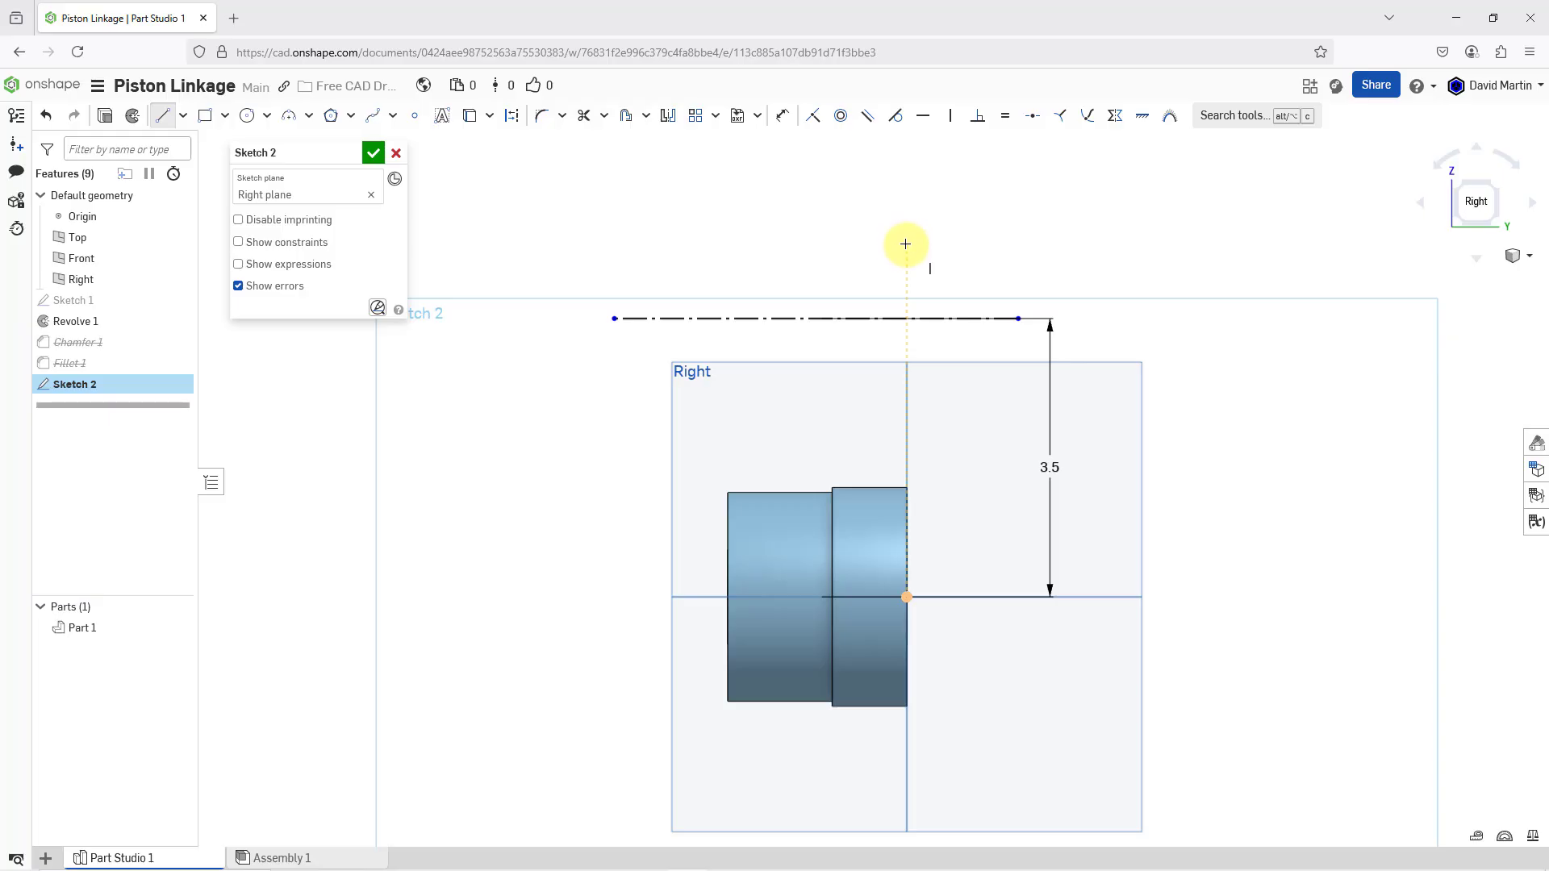
left_click(905, 244)
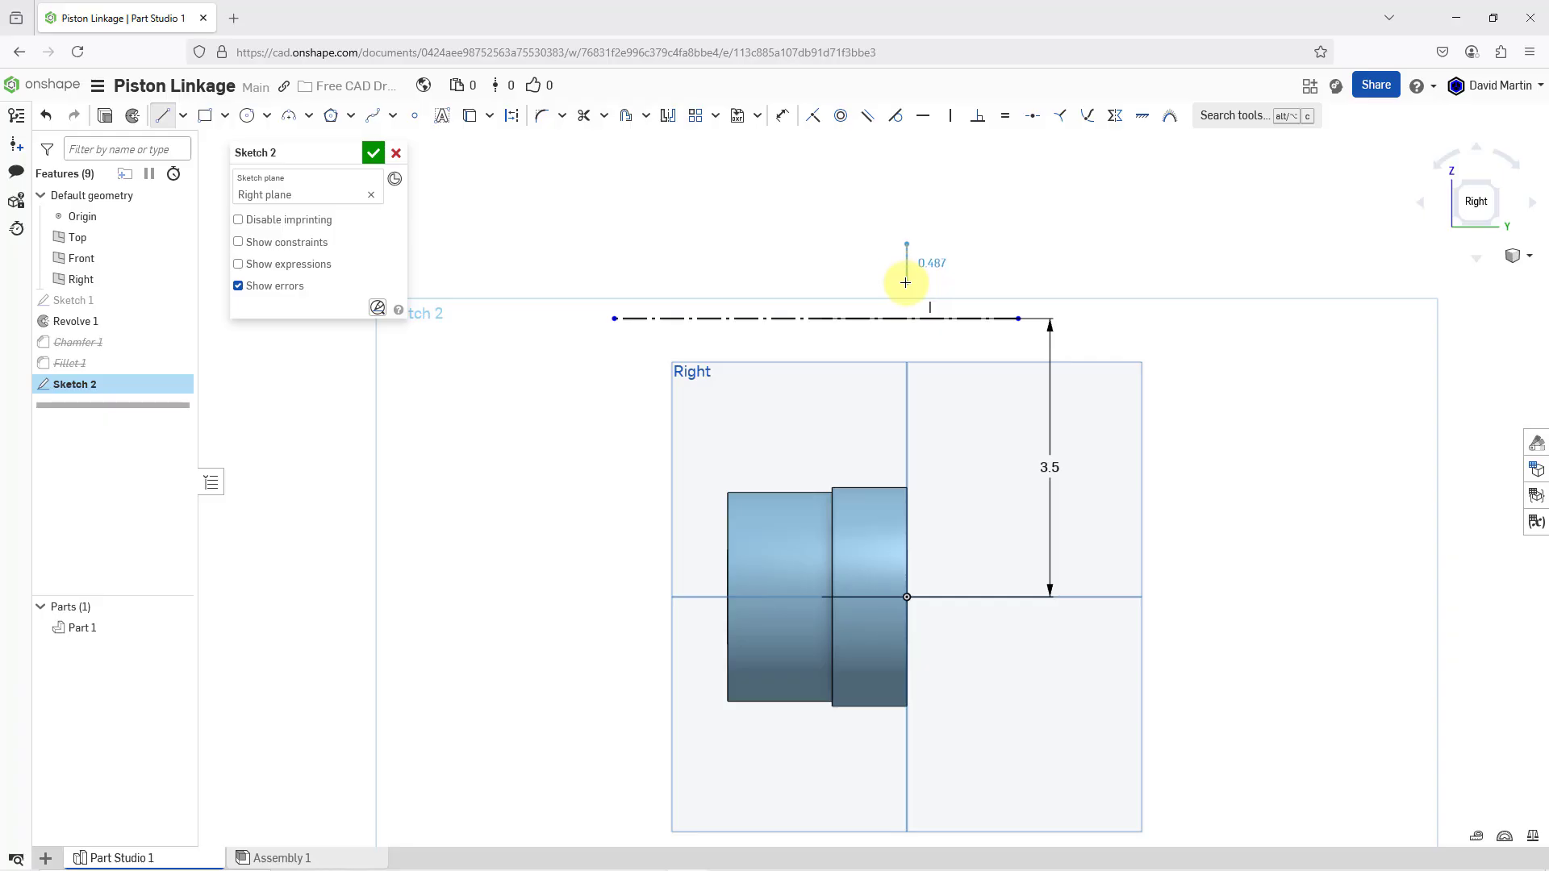
left_click(906, 283)
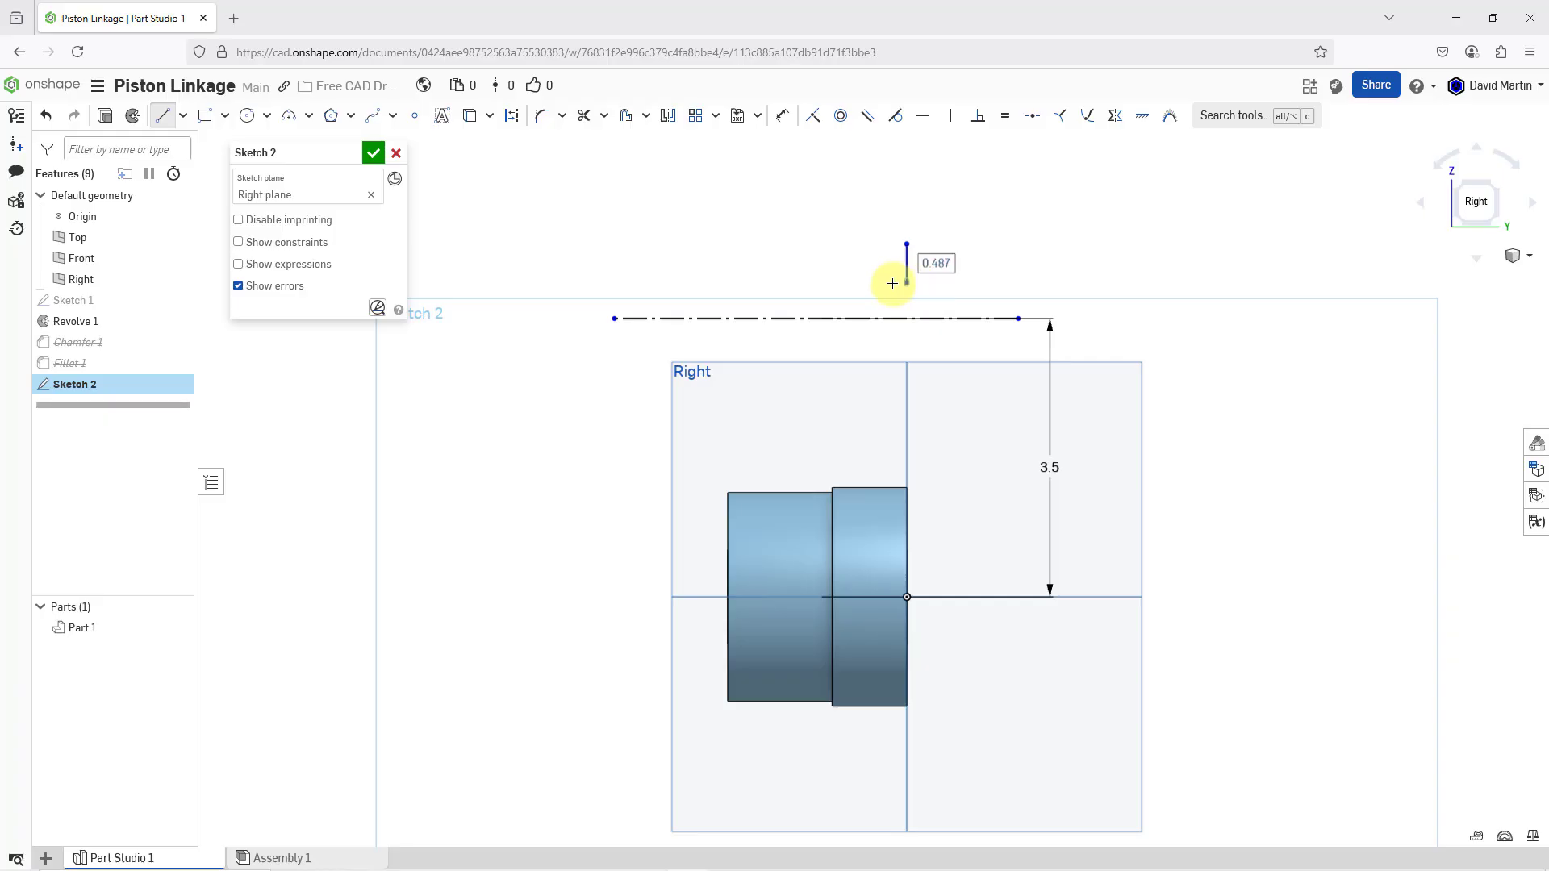
left_click(823, 283)
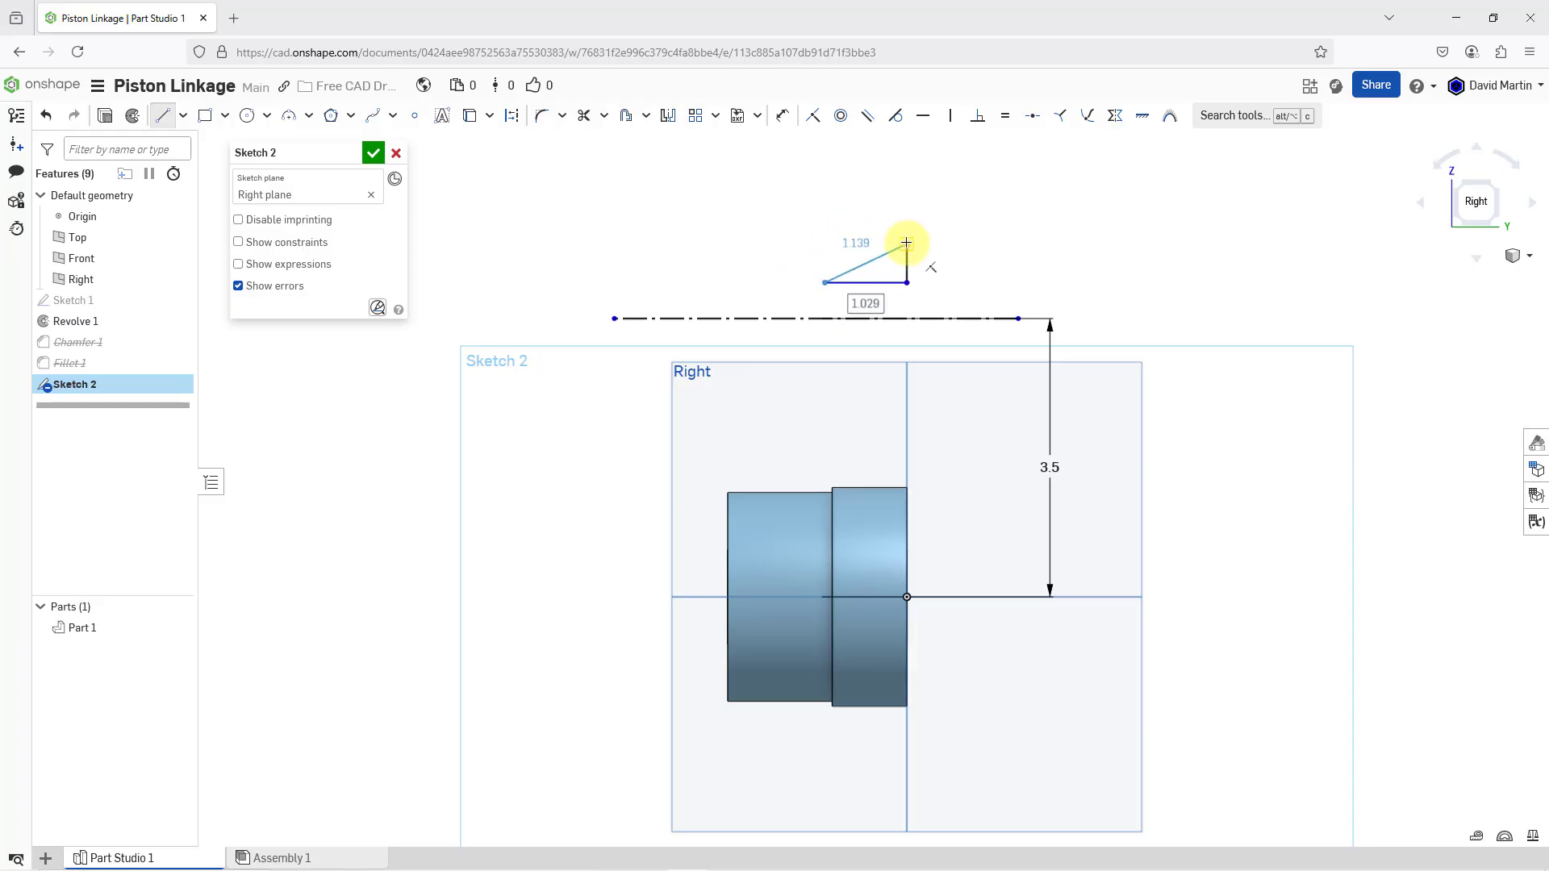
left_click(824, 243)
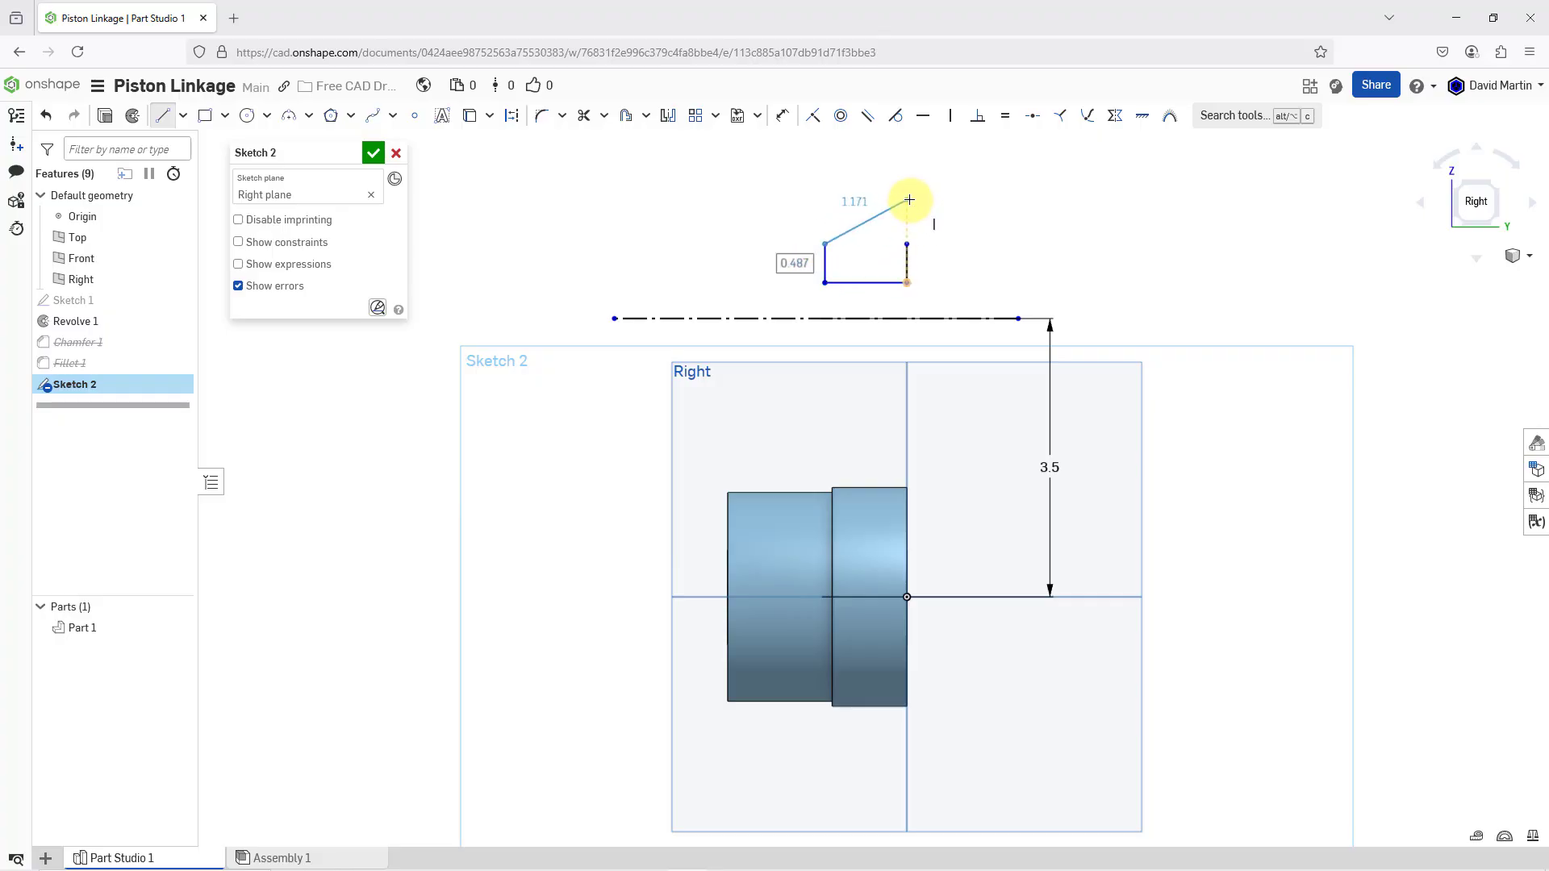
key("Escape")
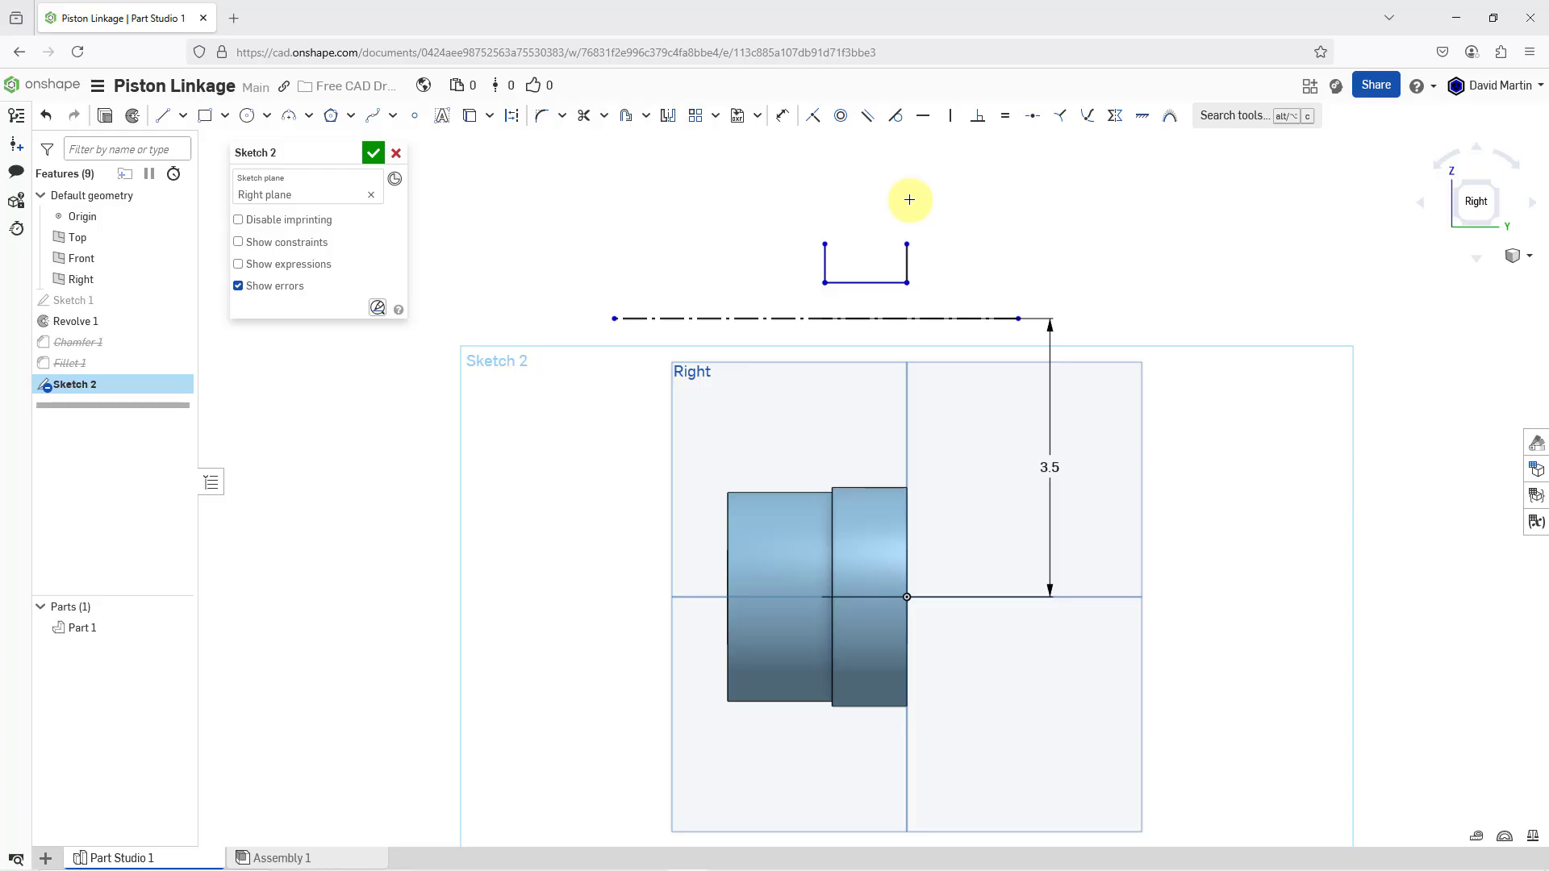
- Dimension the U profile's bottom edge at a diameter of 1.375 in about the horizontal construction line
left_click(782, 115)
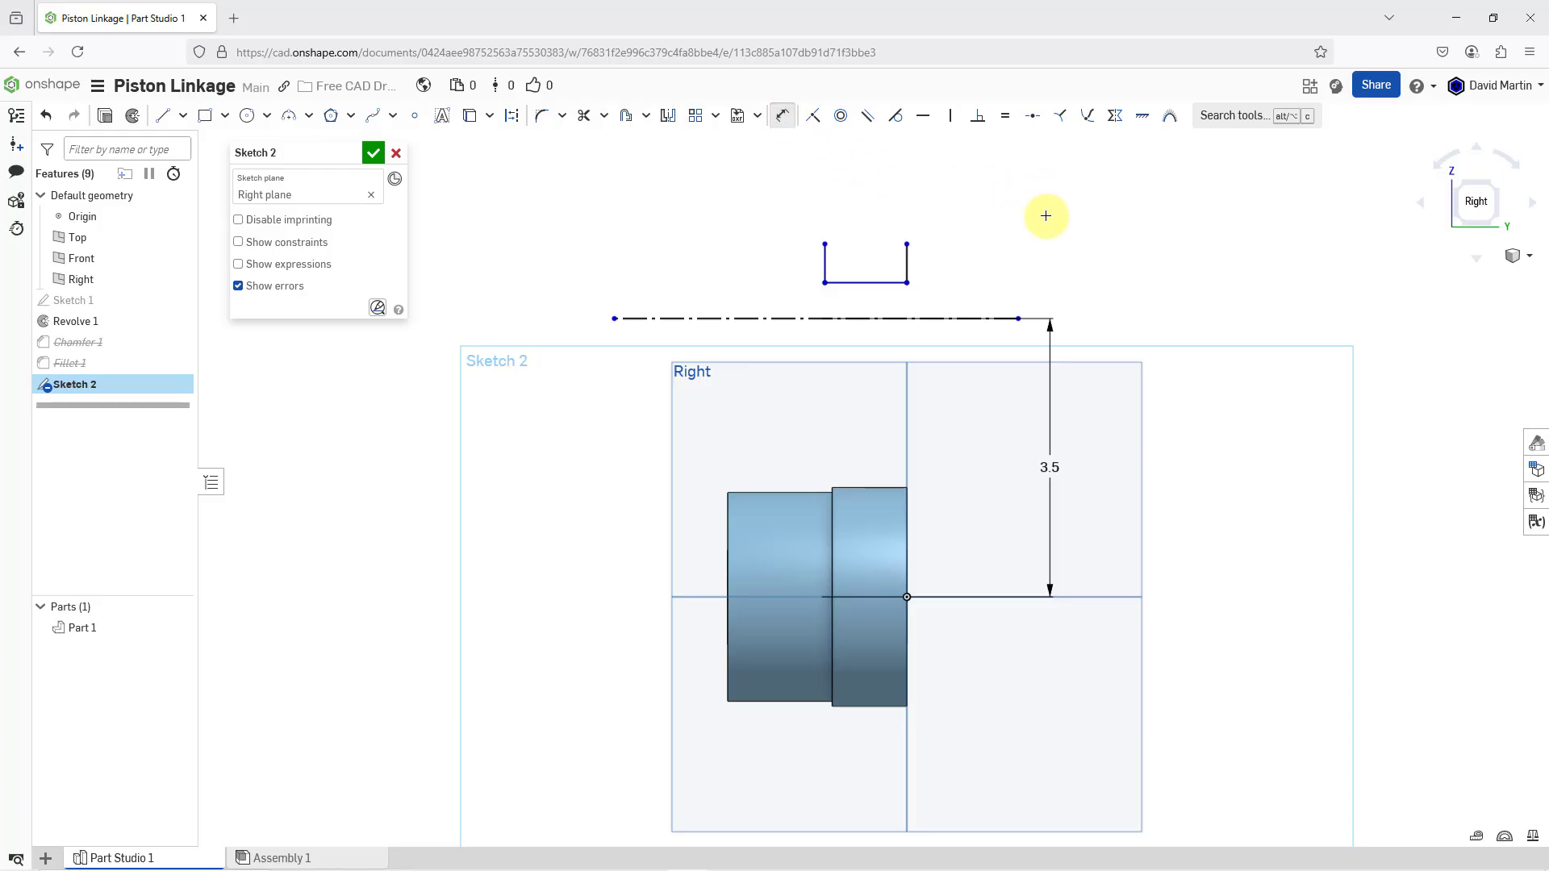
left_click(882, 283)
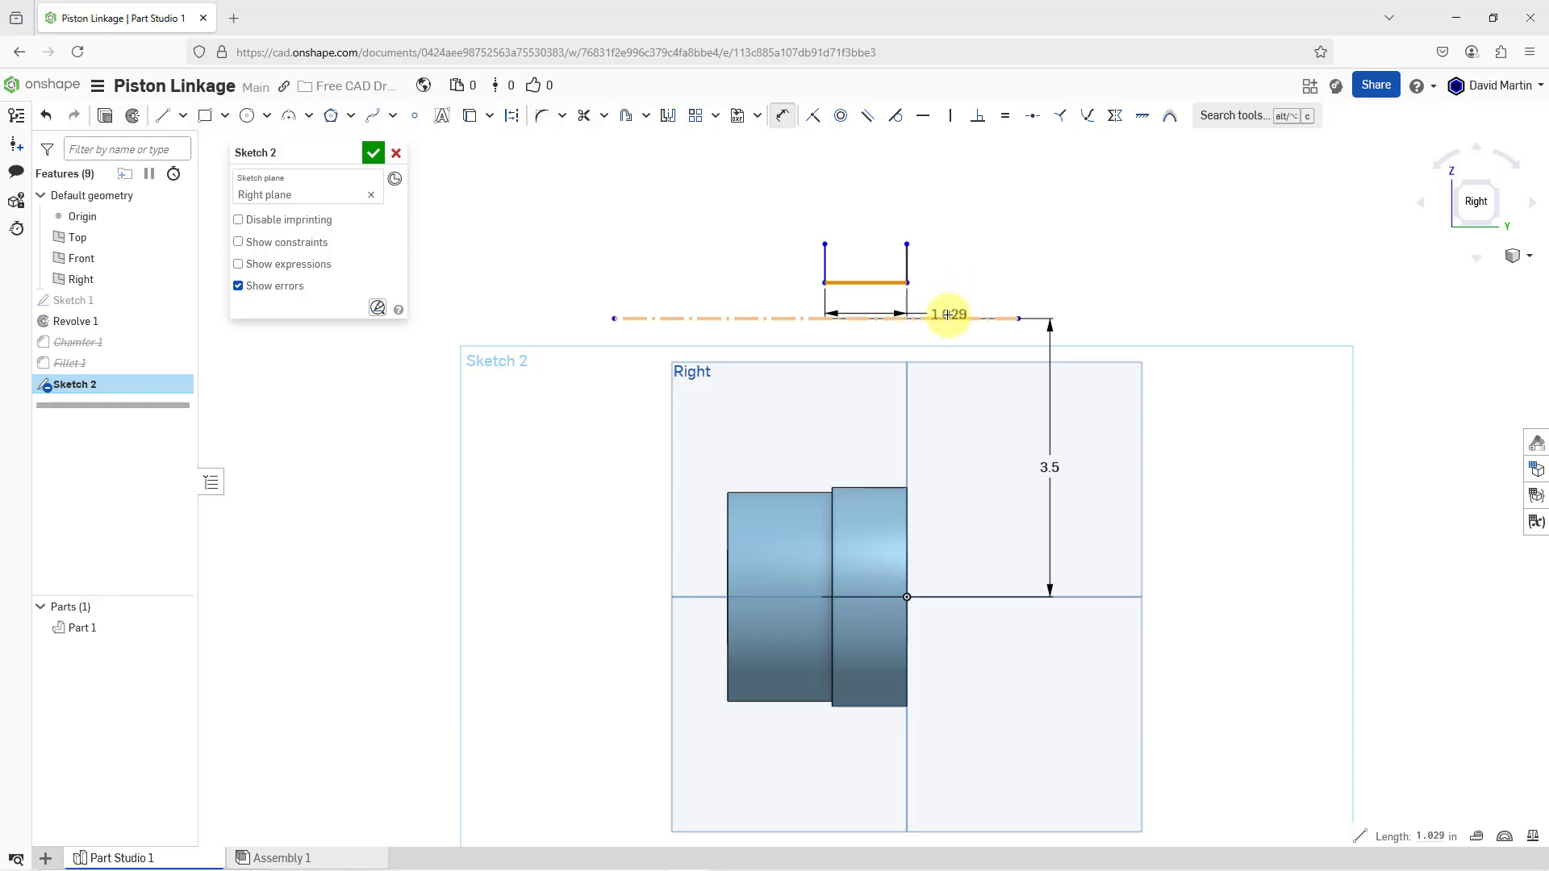
left_click(980, 319)
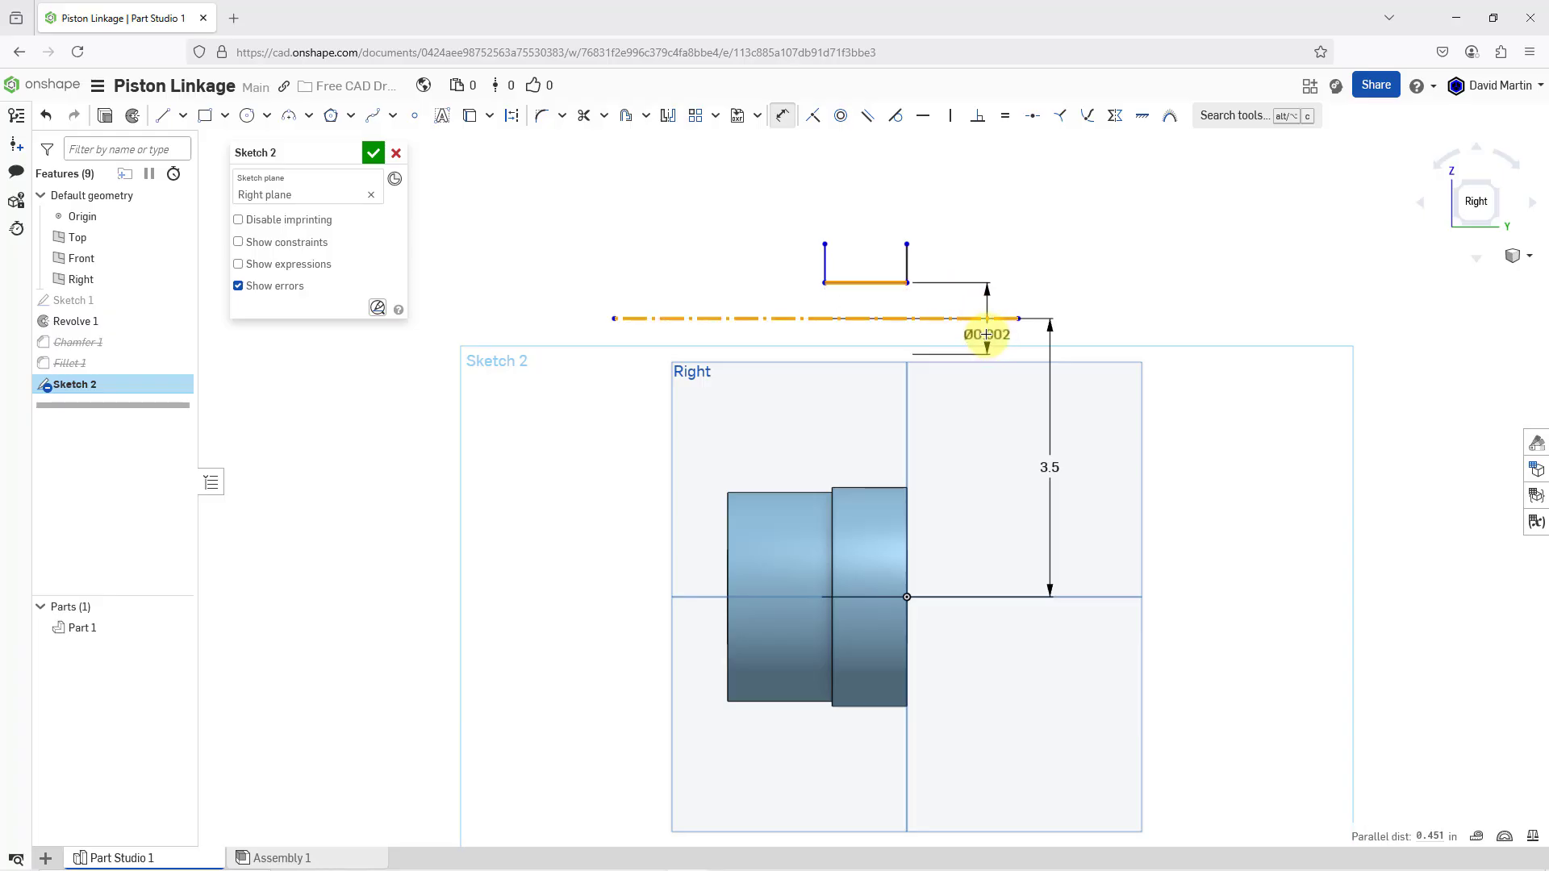
left_click(985, 334)
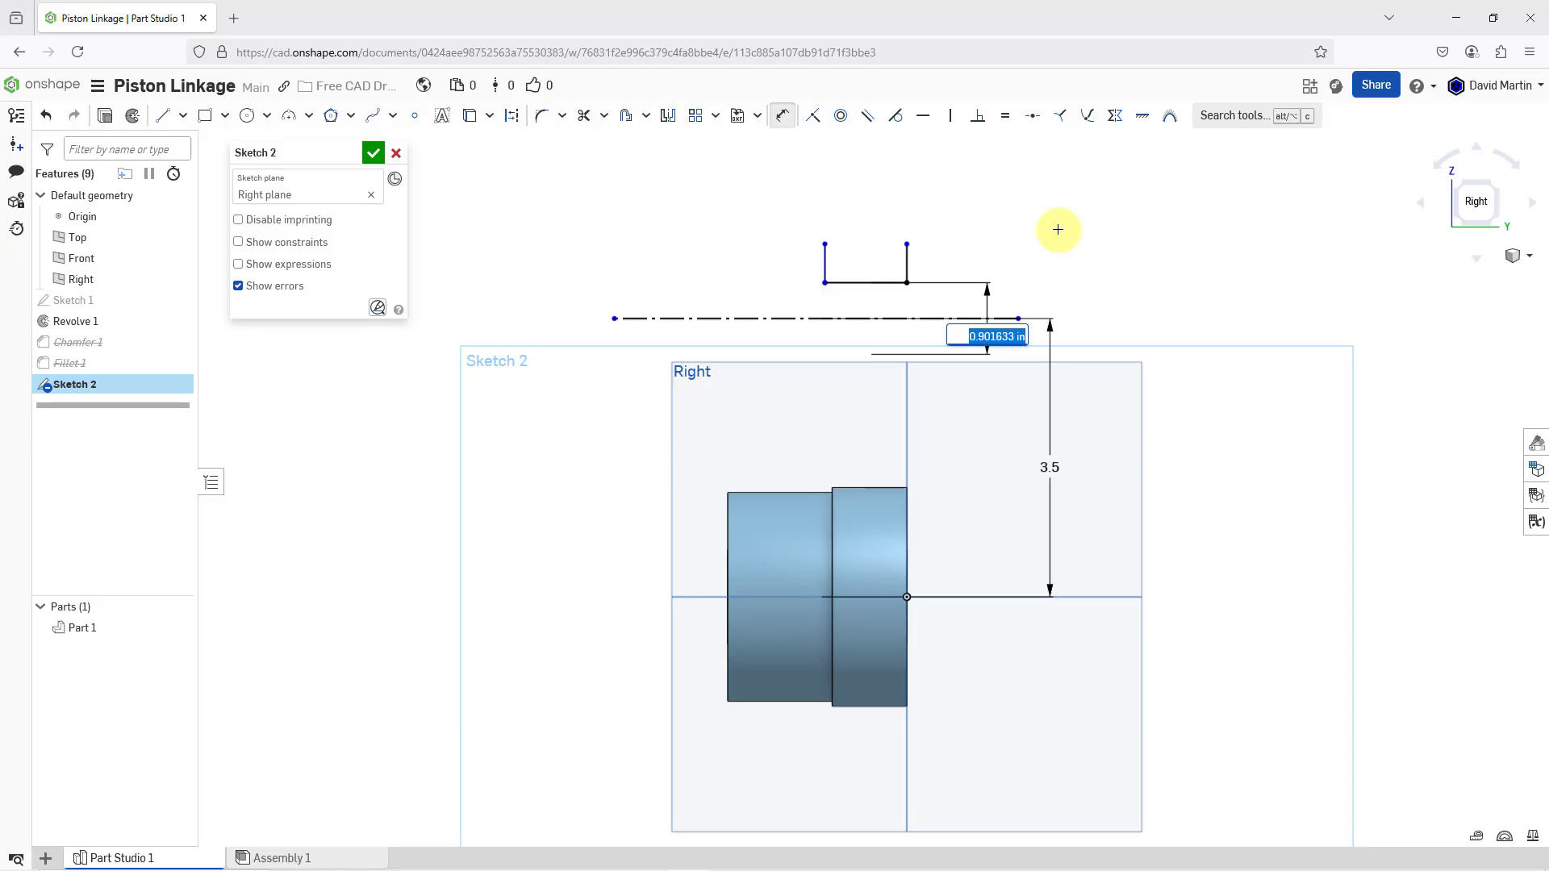
type("1.375")
key("Return")
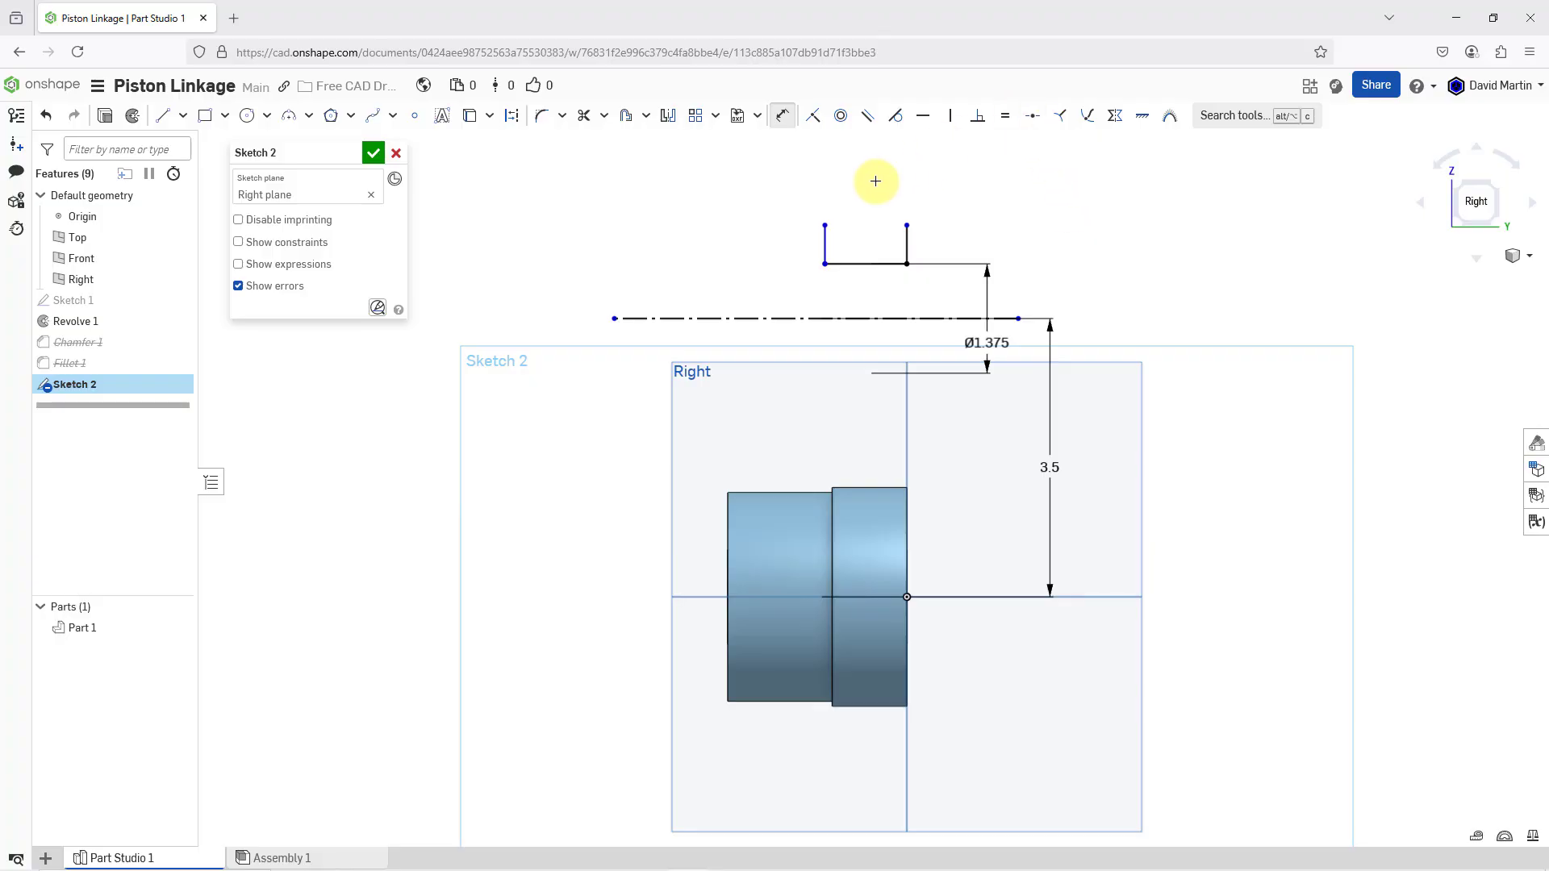
- Dimension the upper end of the U profile's left side at a diameter of 2.125 in about the construction line
left_click(823, 223)
left_click(750, 319)
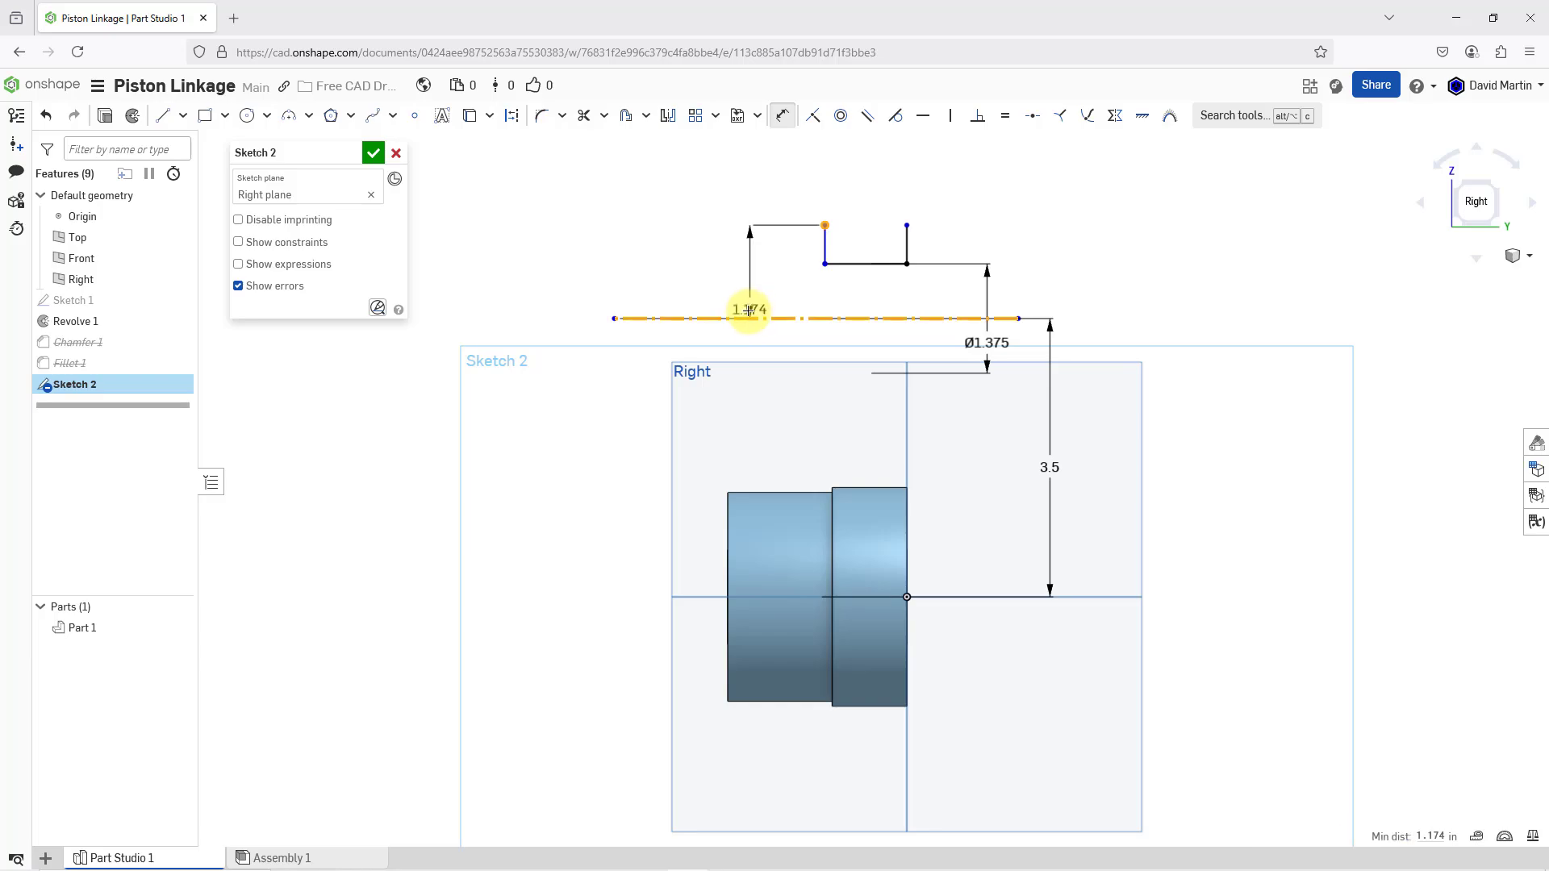
left_click(727, 348)
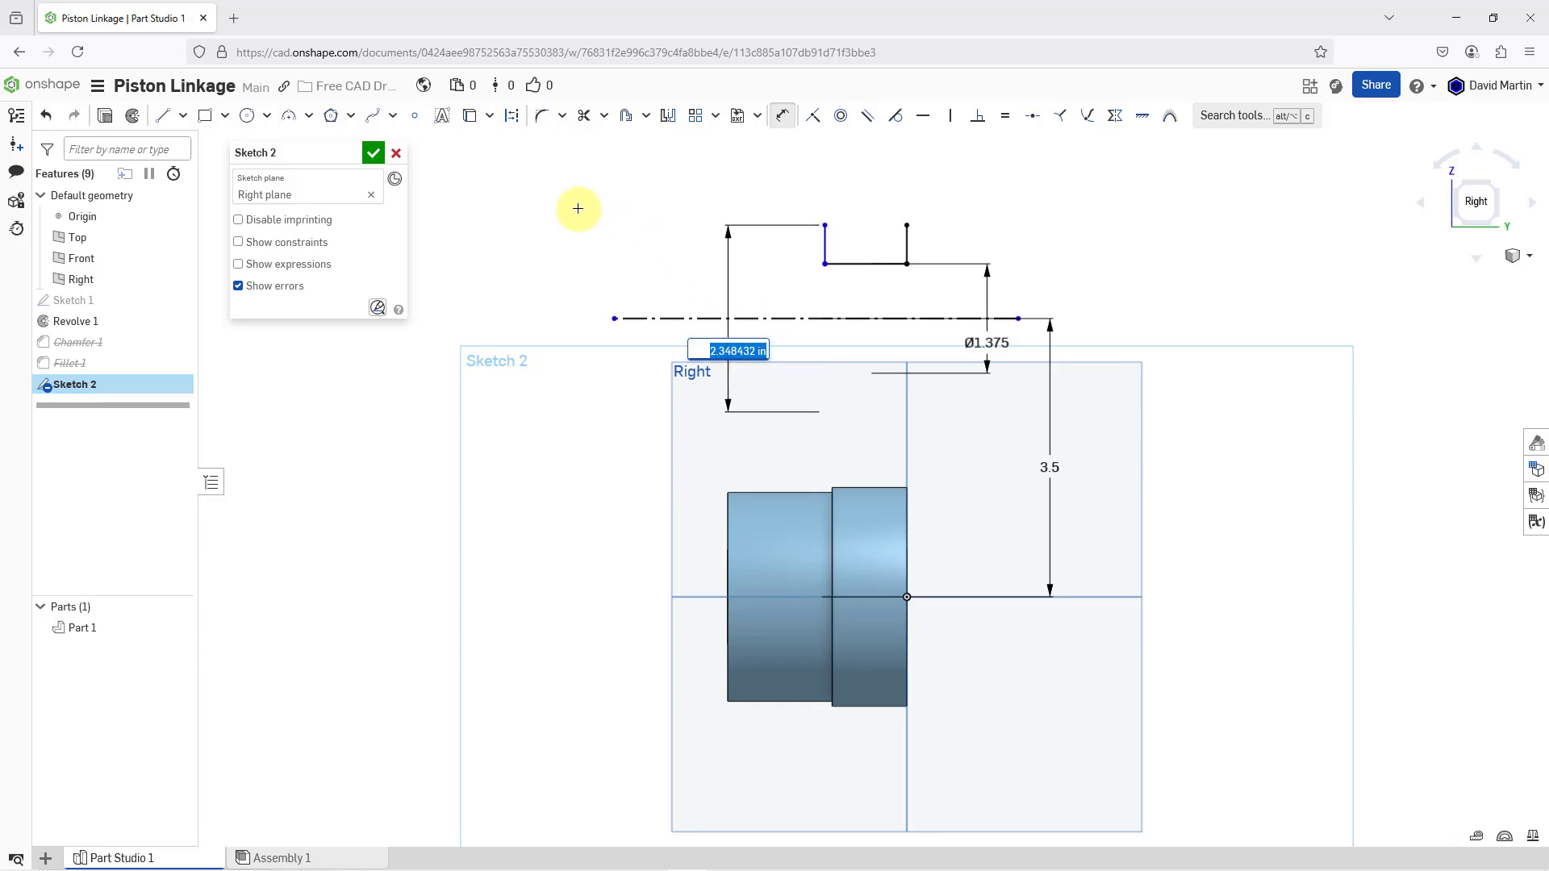
type("2.125")
key("Return")
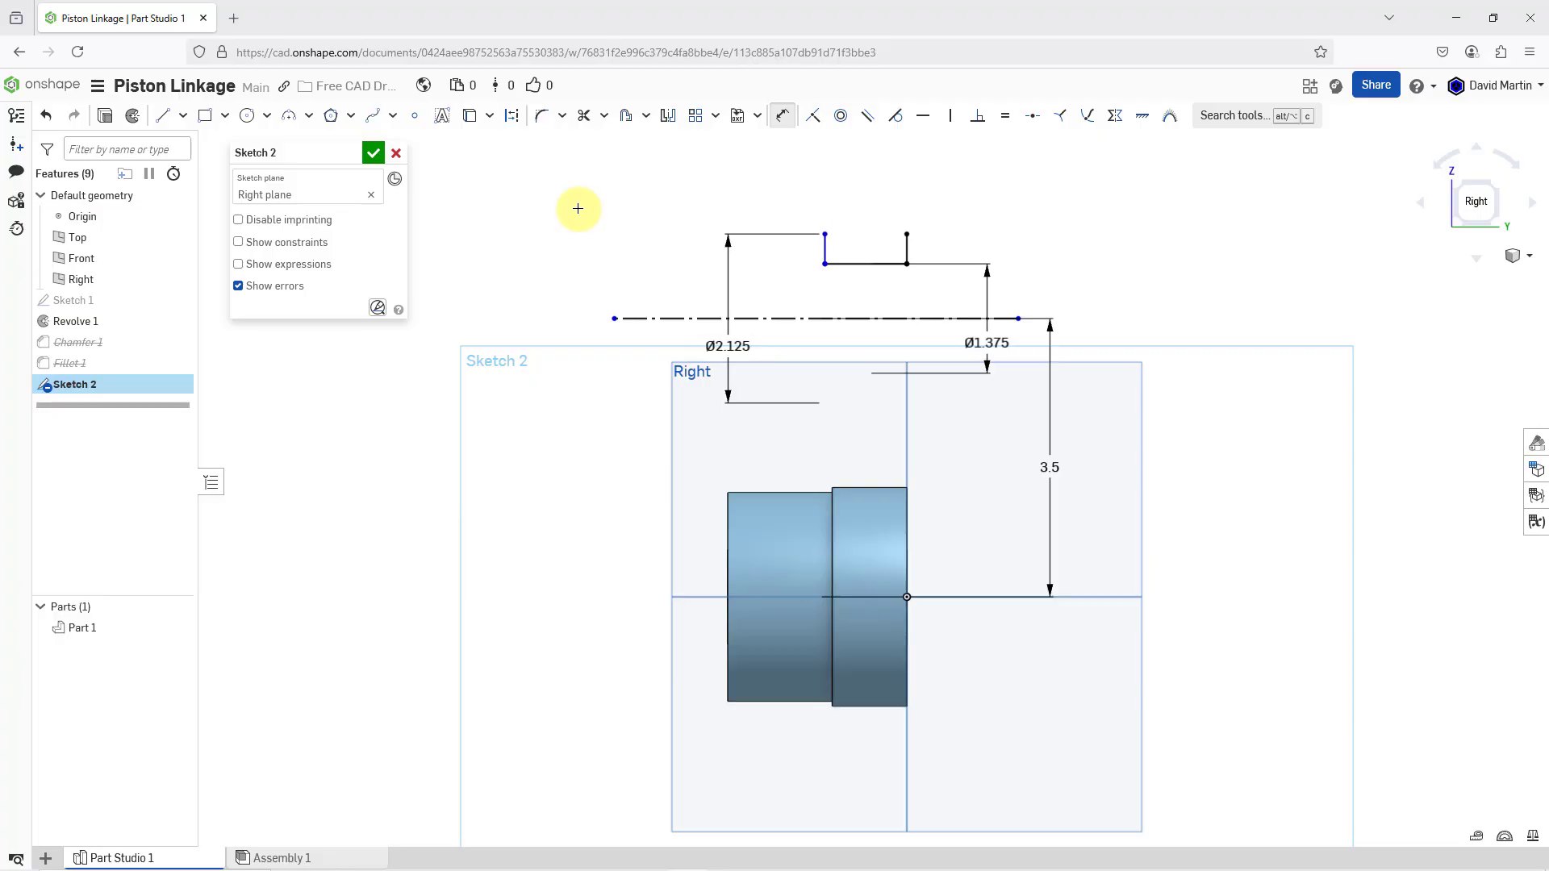
- Dimension the width of the U profile's bottom edge at 1 in
left_click(864, 276)
left_click(774, 270)
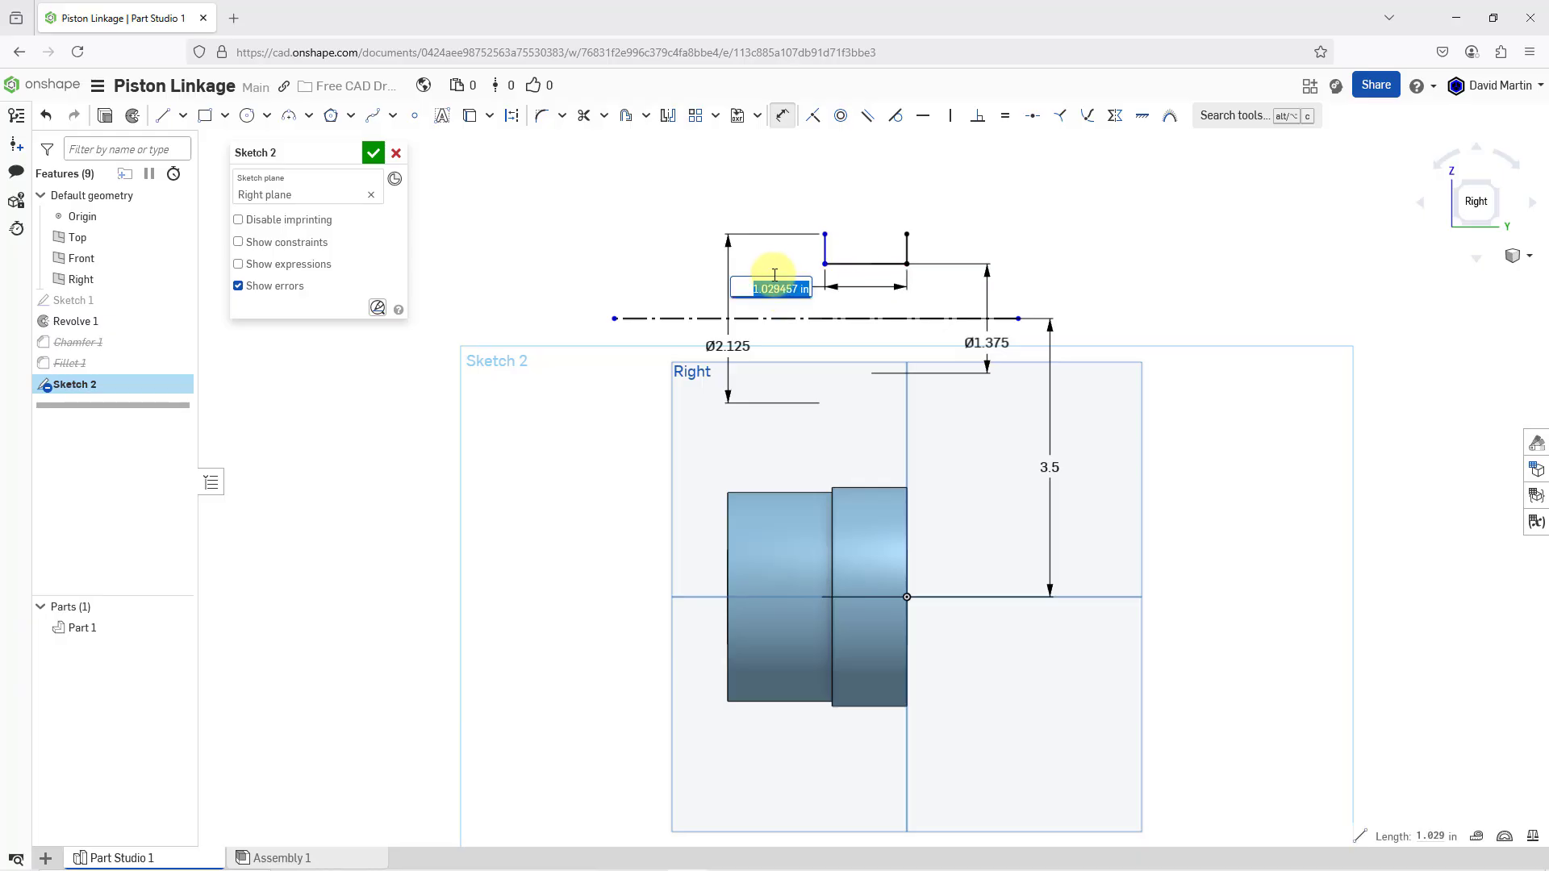
type("1")
key("Return")
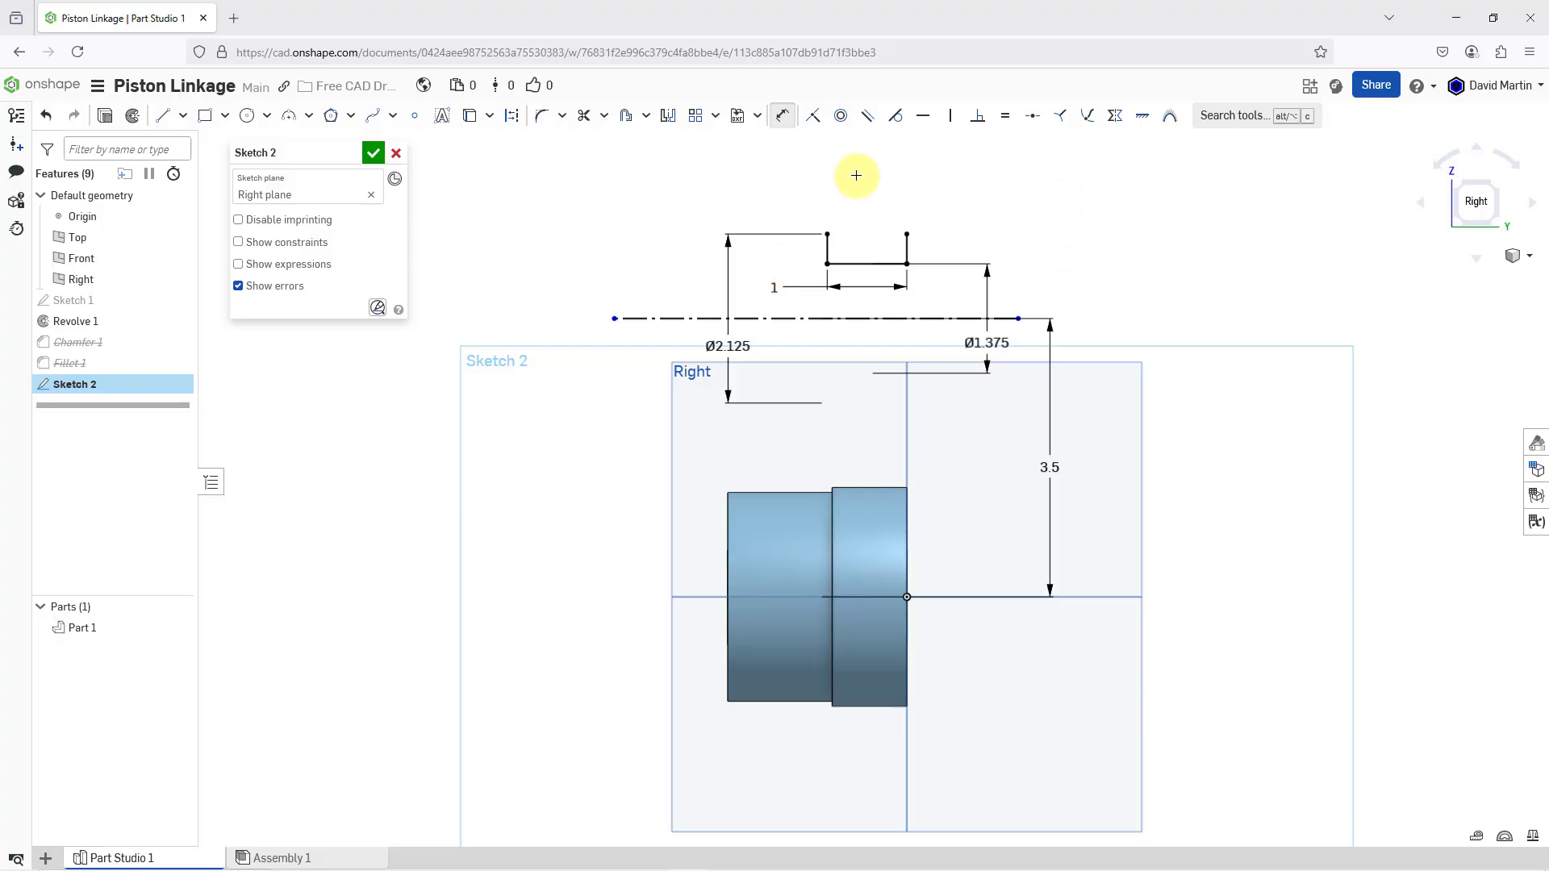
- Close the open top of the U profile with an upward-bulging 3 point arc of about 1.14 in radius
scroll(856, 175, "up", 1)
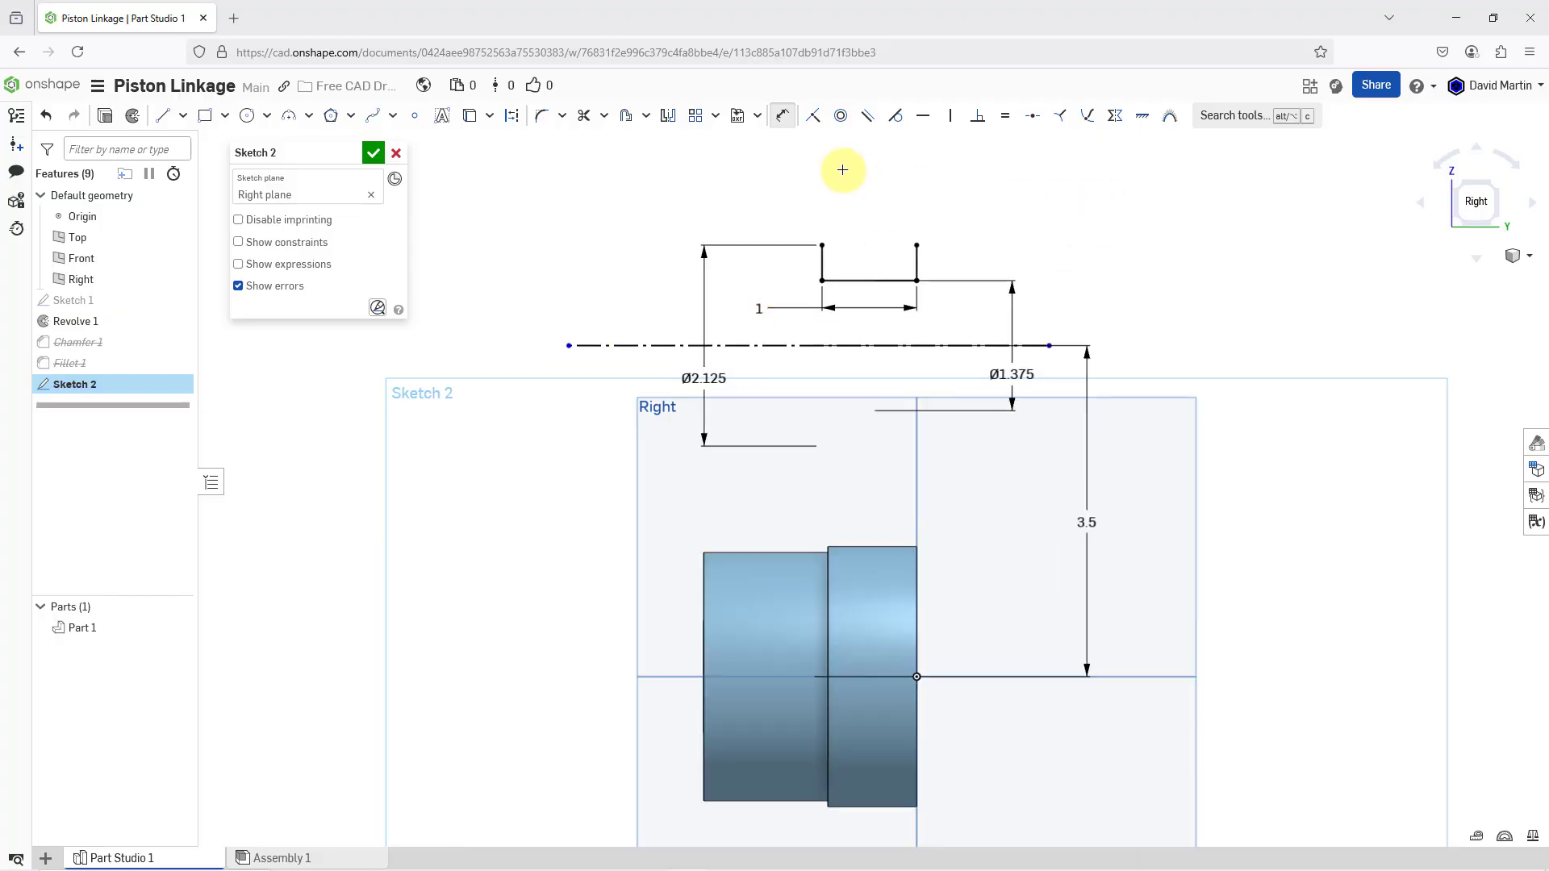
left_click(309, 118)
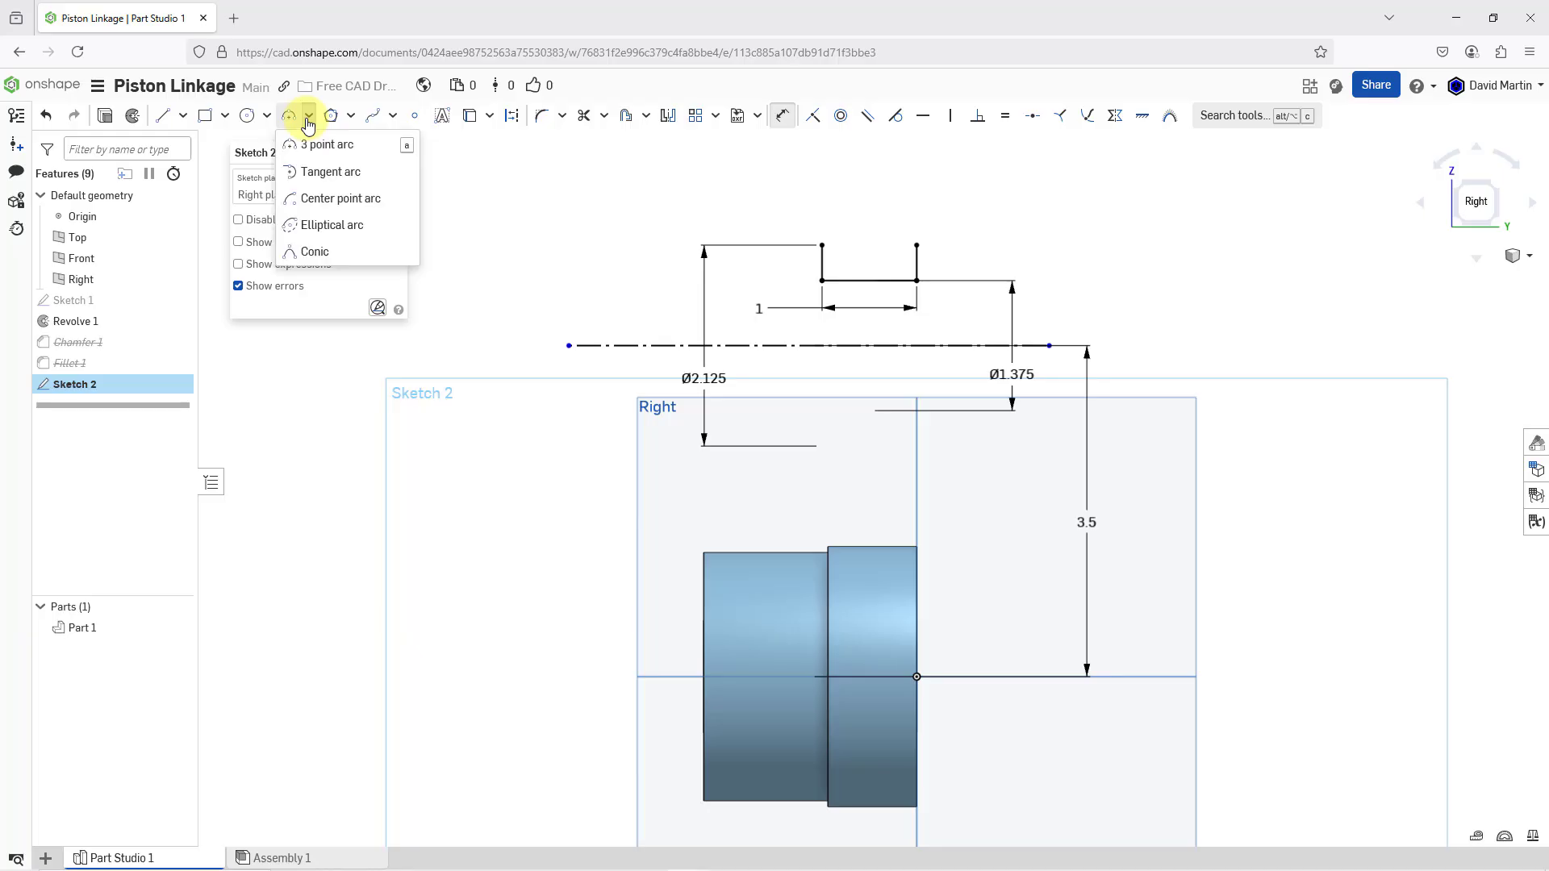
left_click(332, 154)
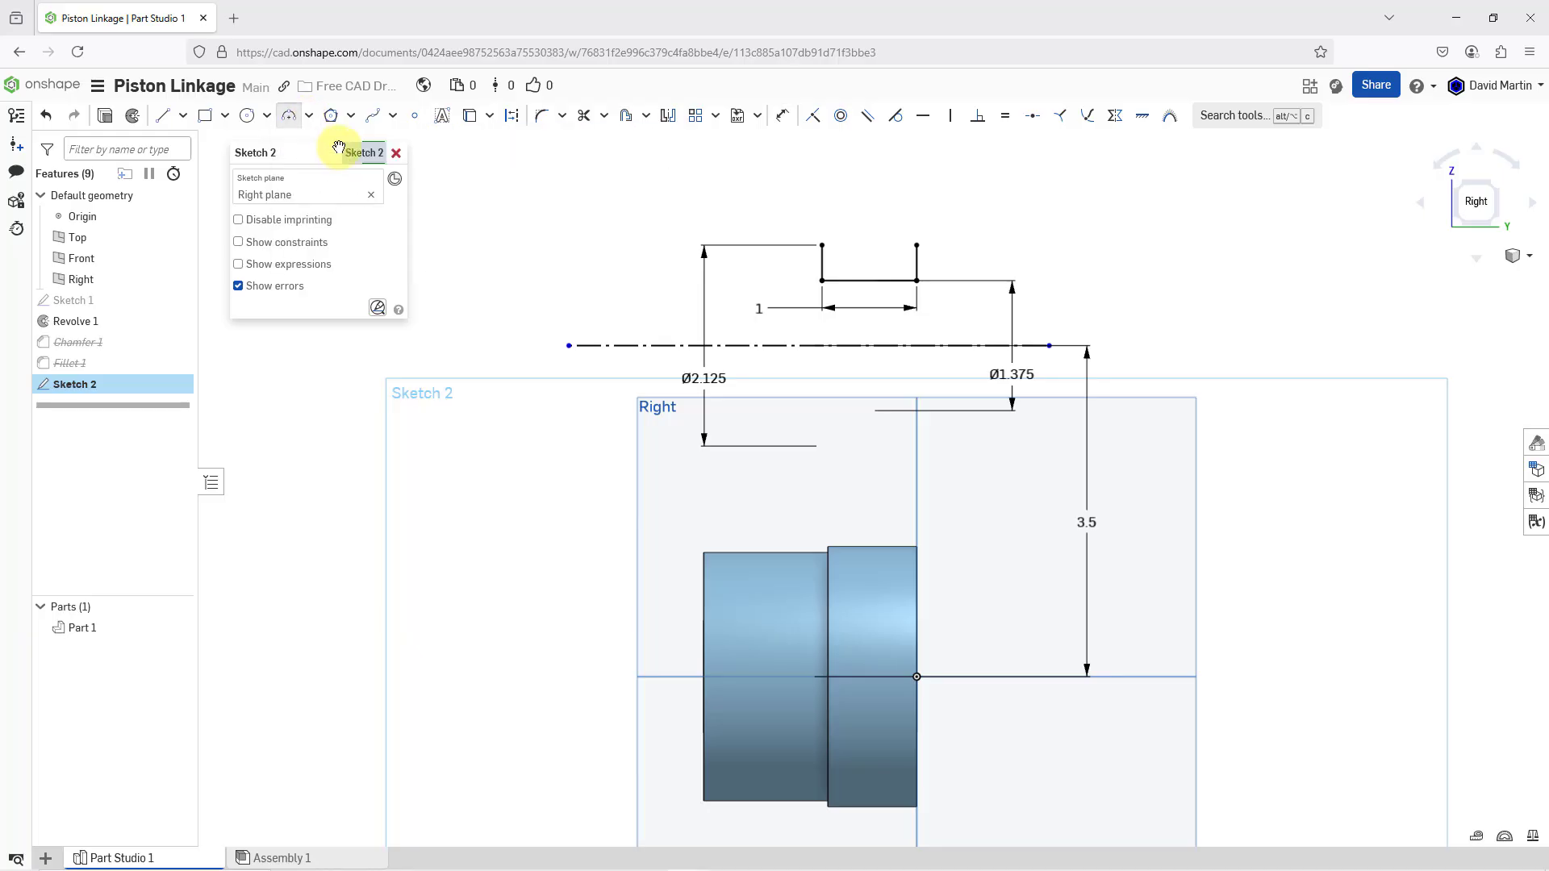
left_click(822, 246)
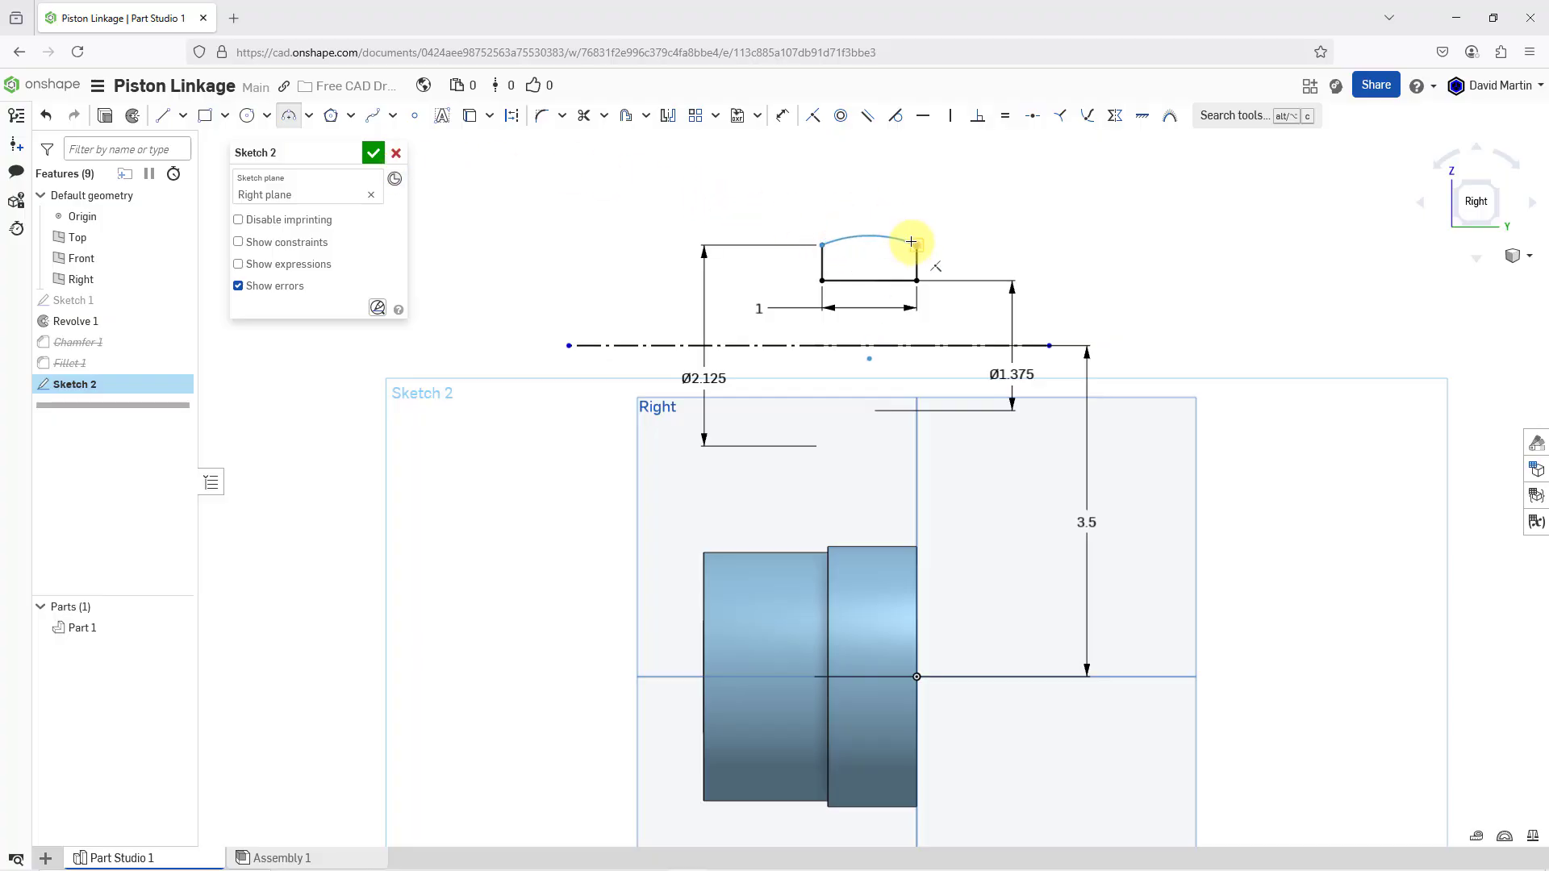
left_click(915, 244)
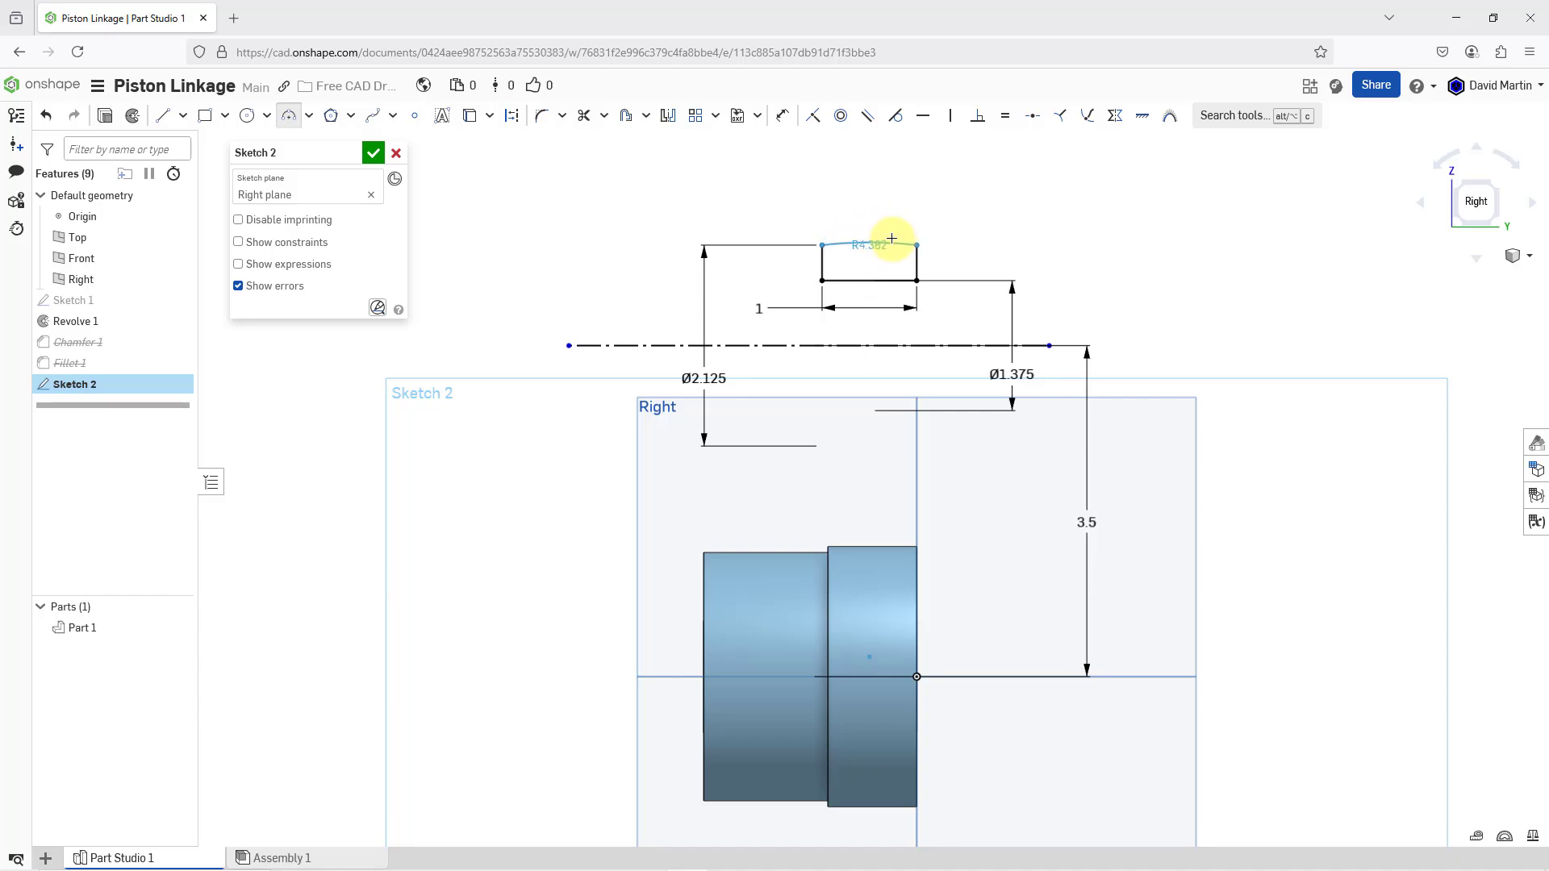
left_click(891, 235)
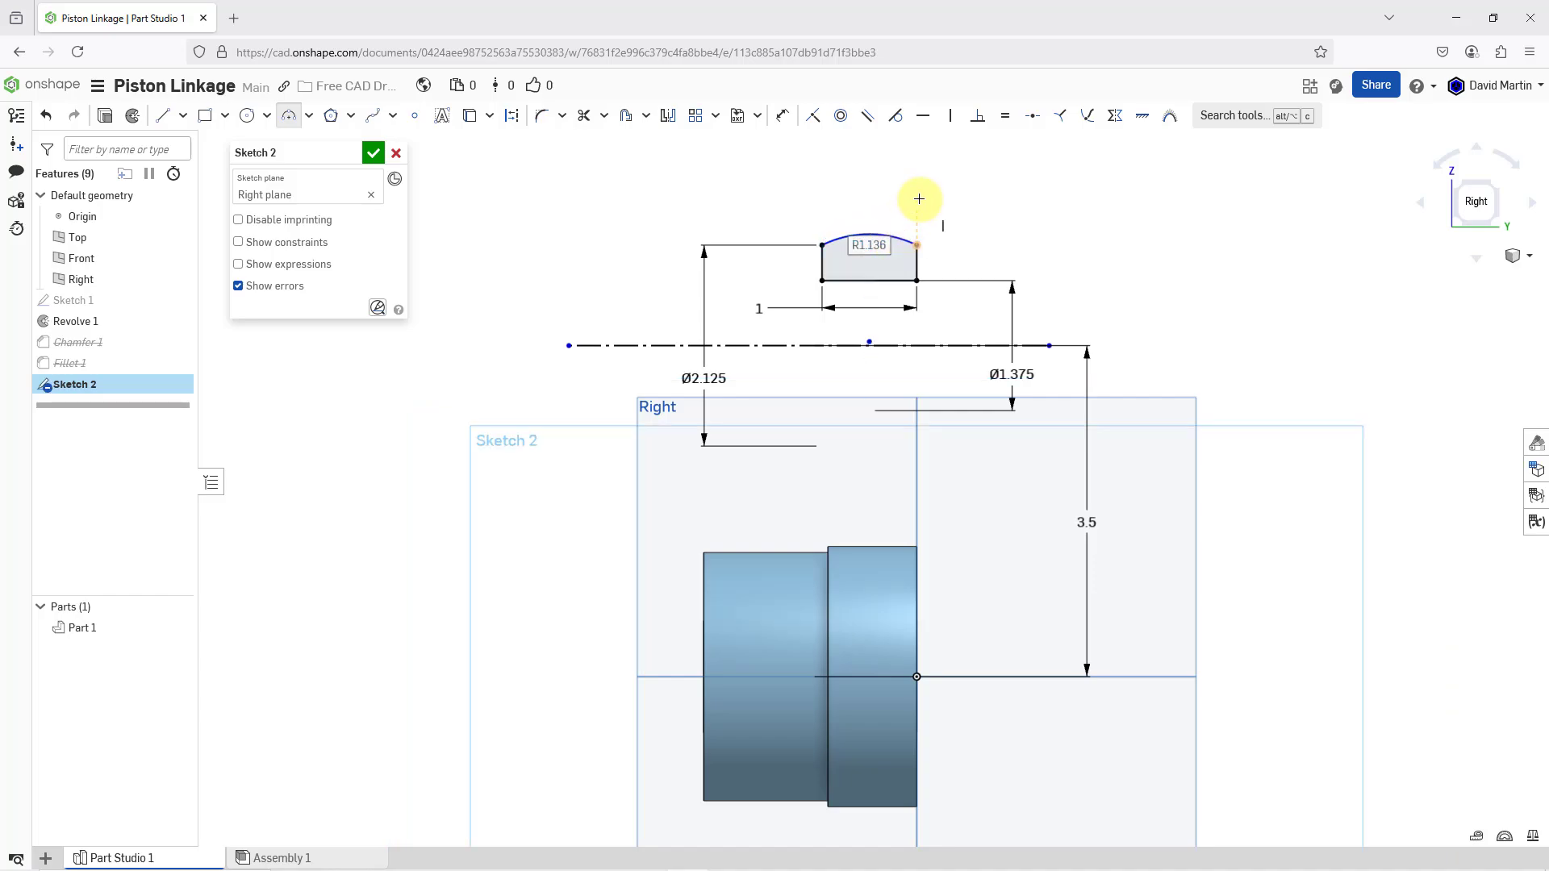
- Dimension the radius of the profile's top arc at 1.1875 in
left_click(781, 115)
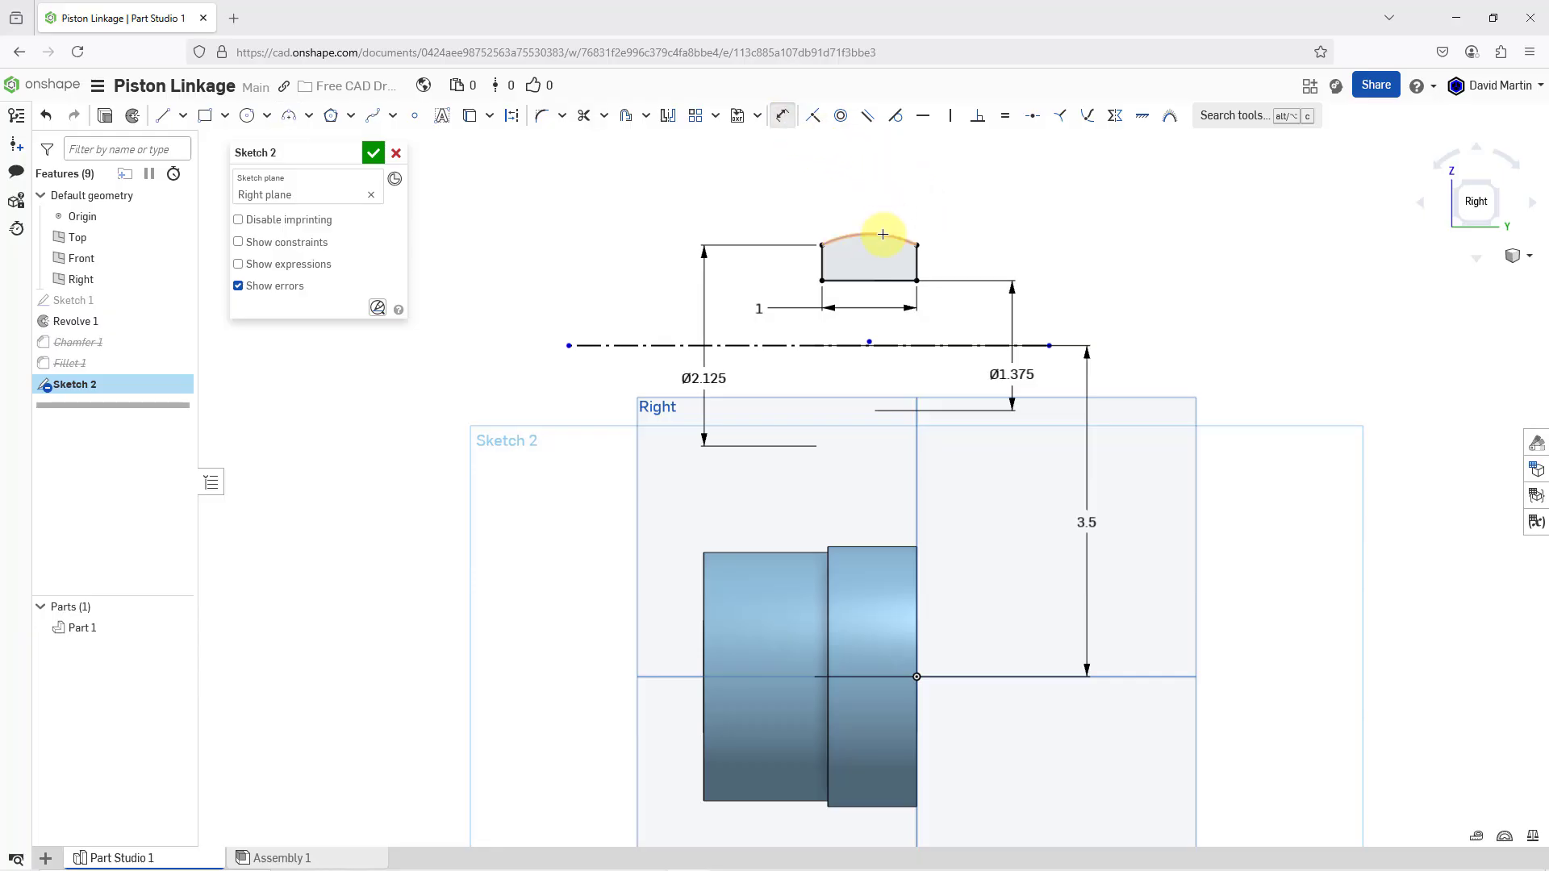
left_click(886, 234)
left_click(899, 192)
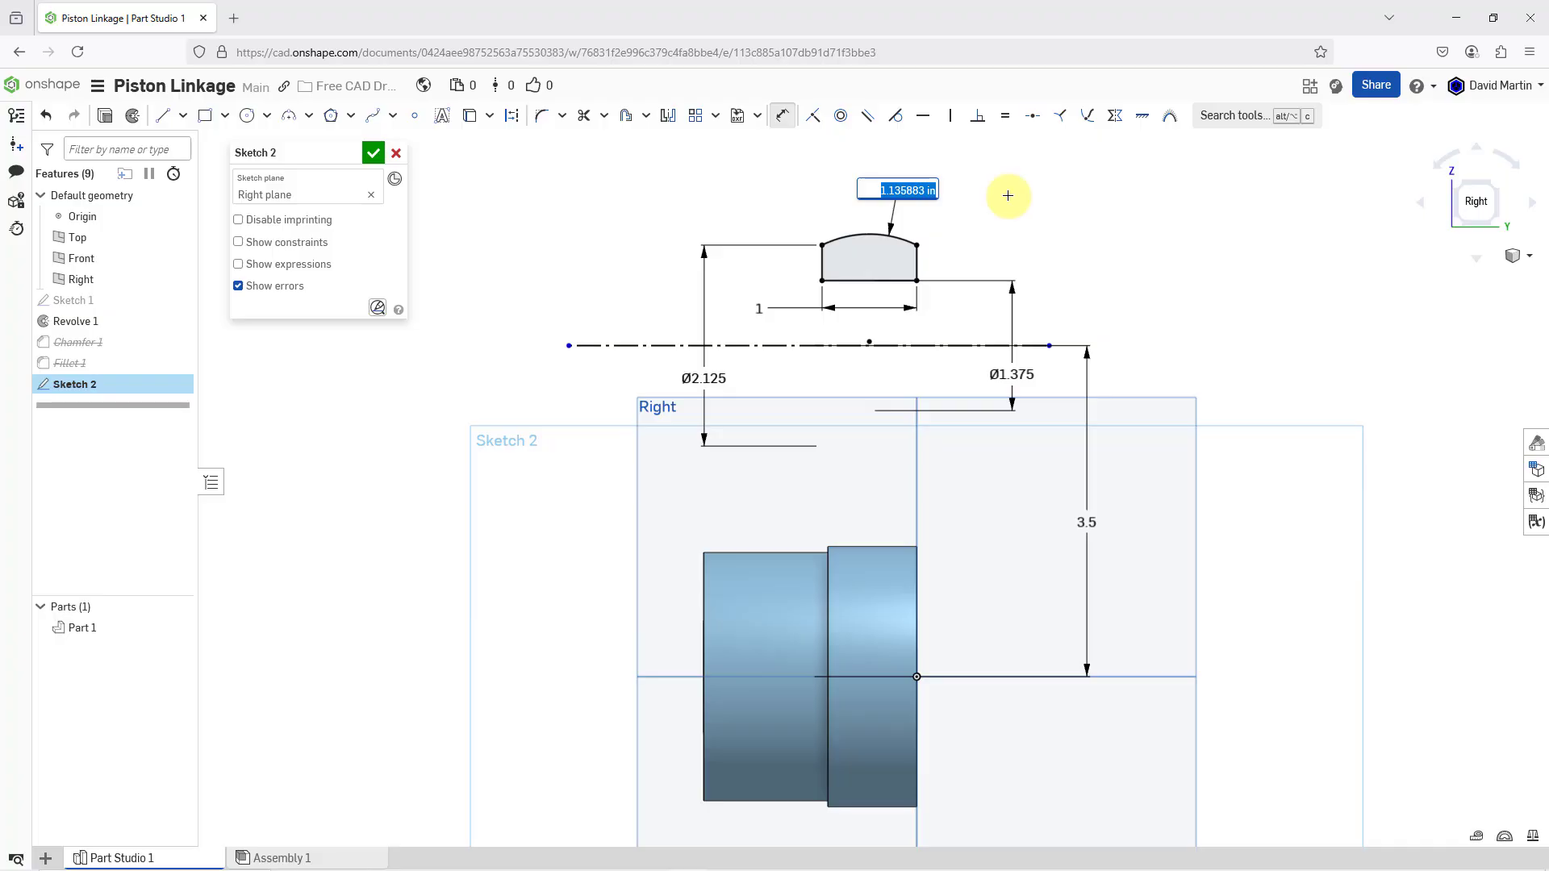
type("1.1875")
key("Return")
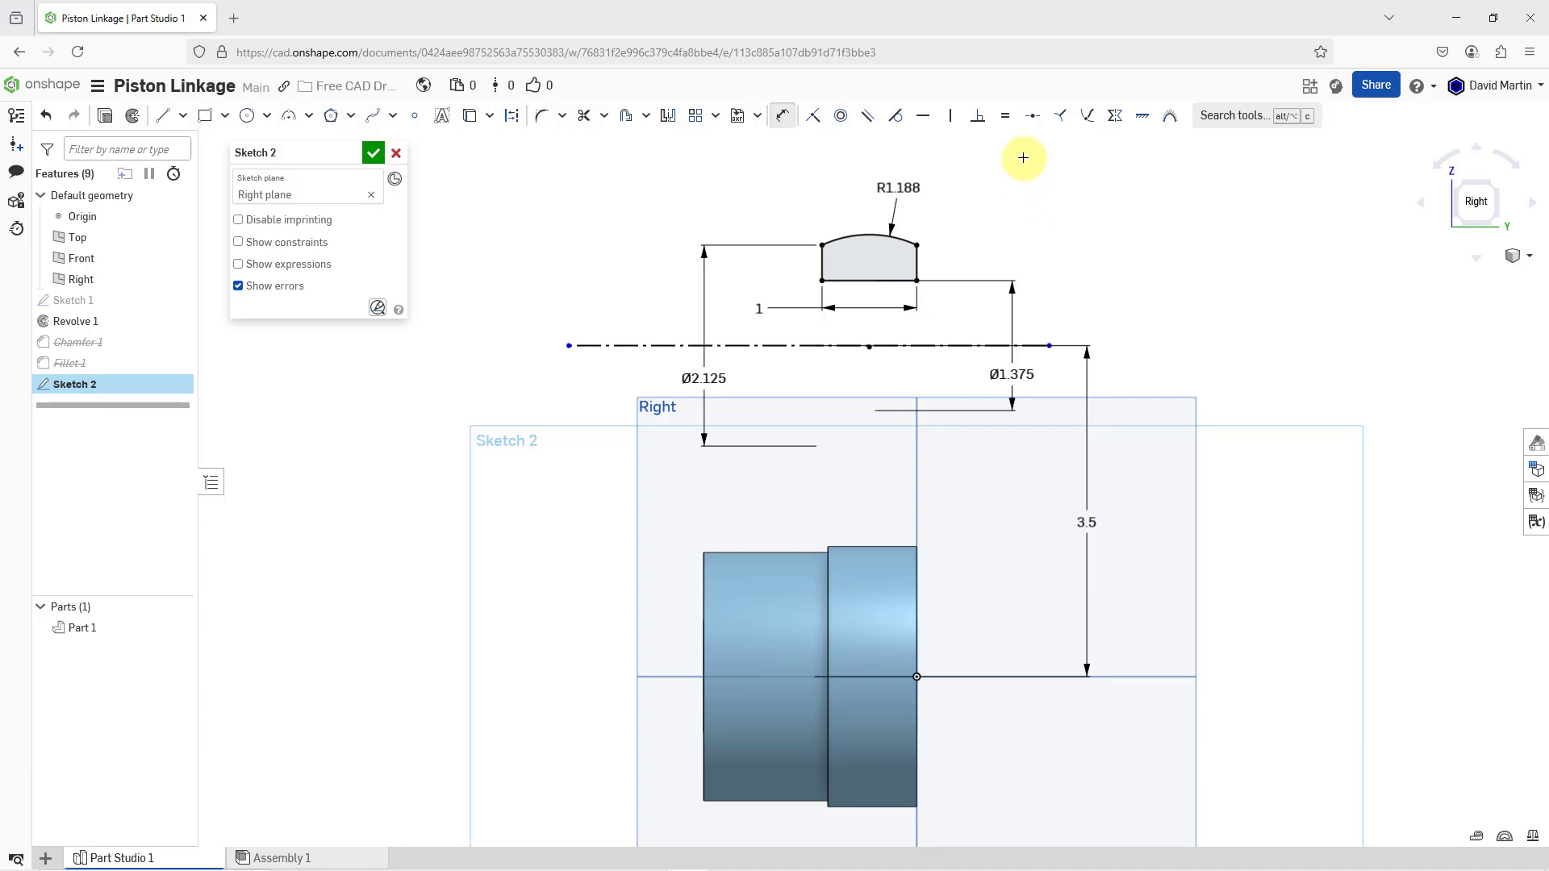
- Try to make the arc's center coincident with the construction line, and undo that constraint
left_click(811, 119)
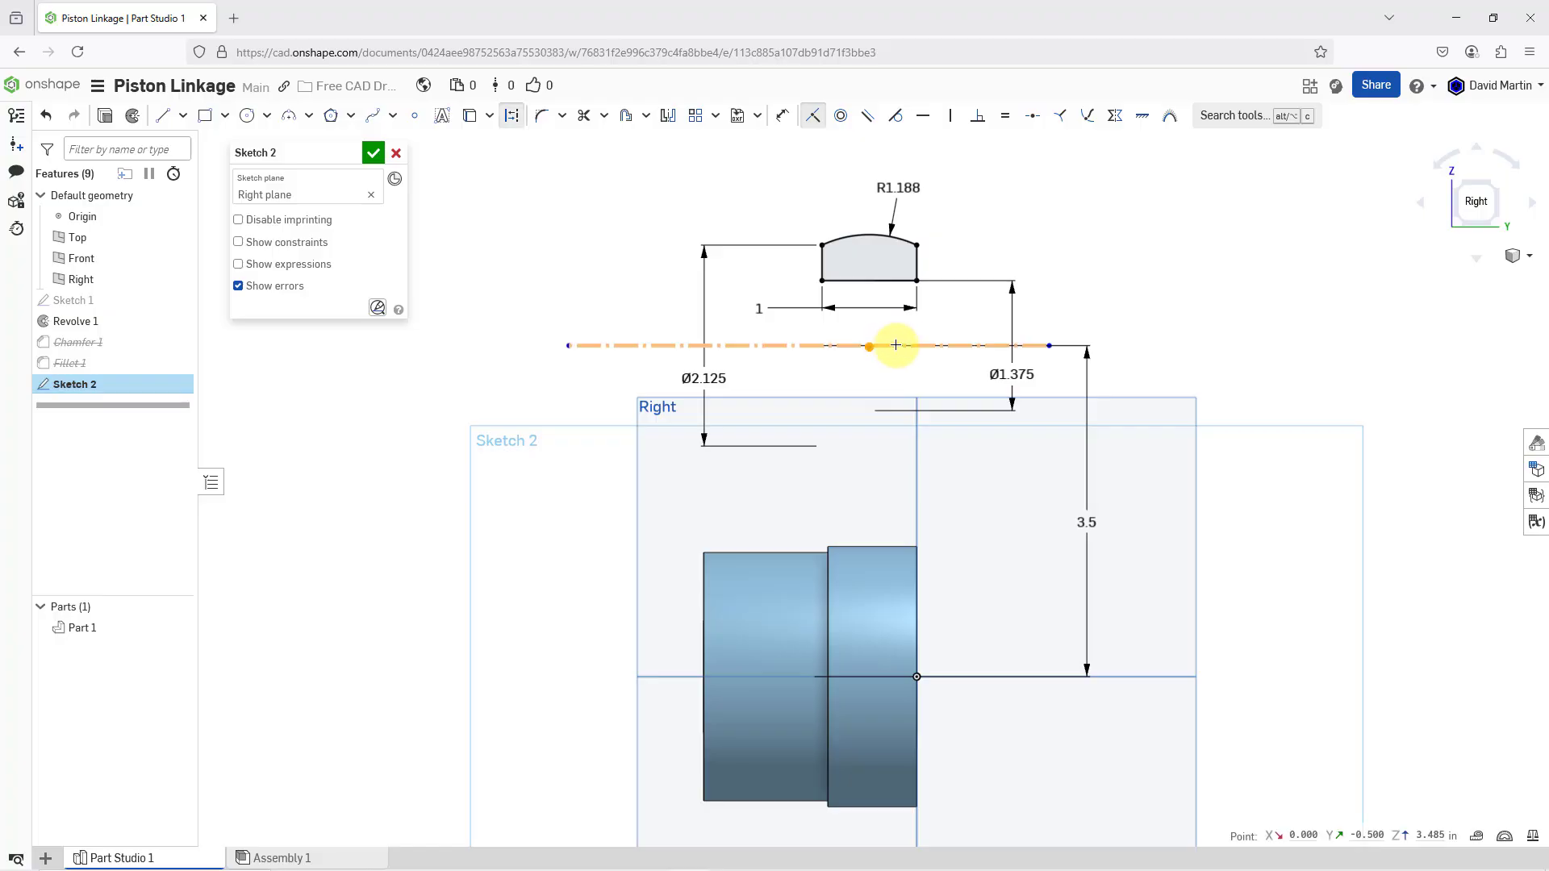
left_click(896, 345)
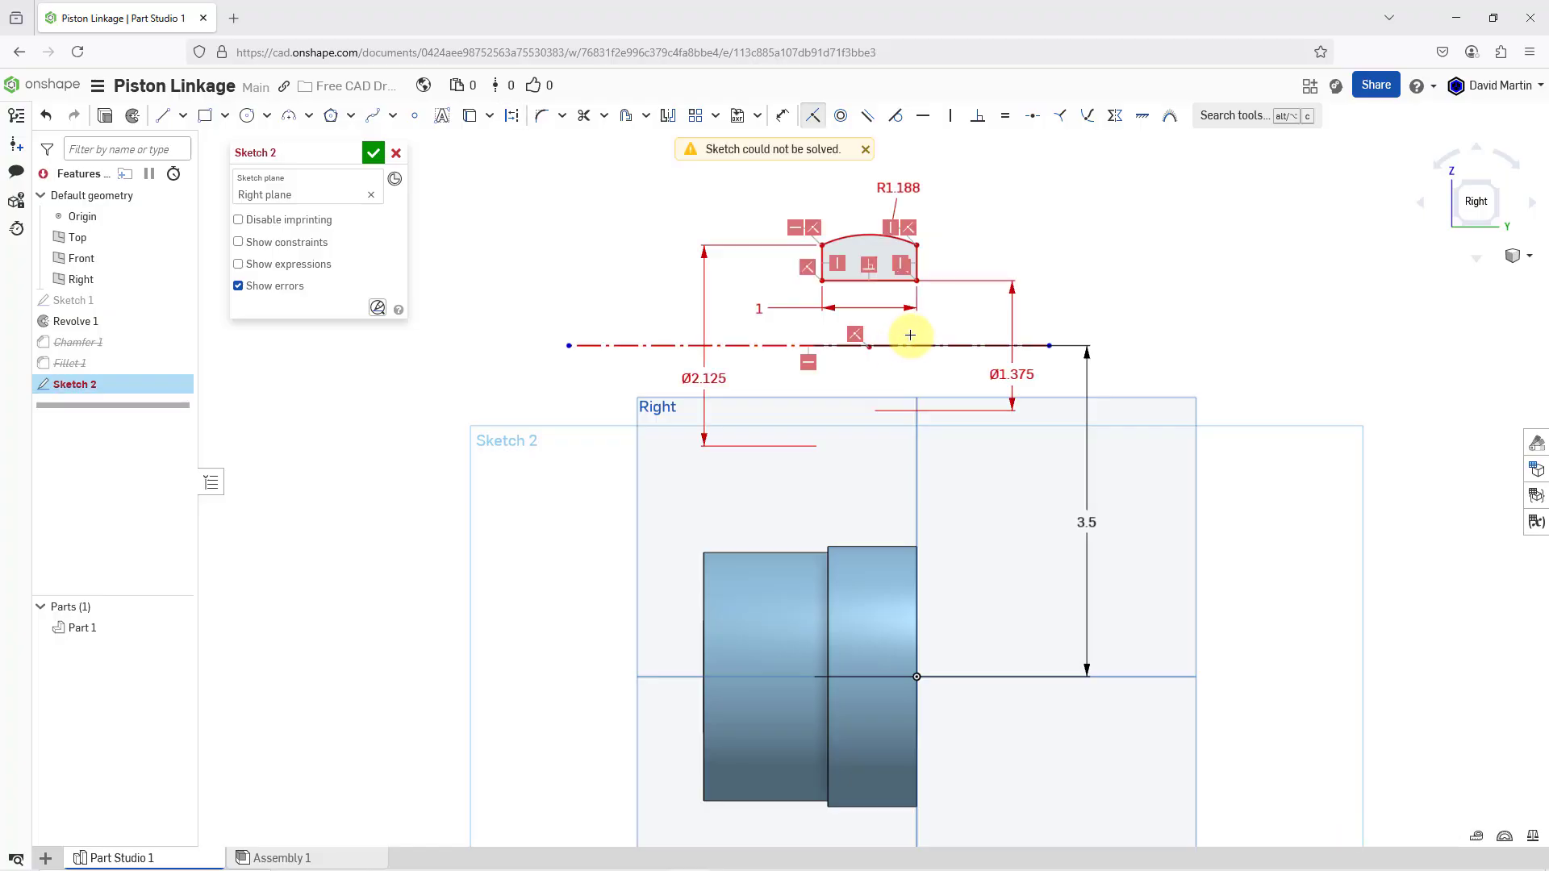
left_click(865, 150)
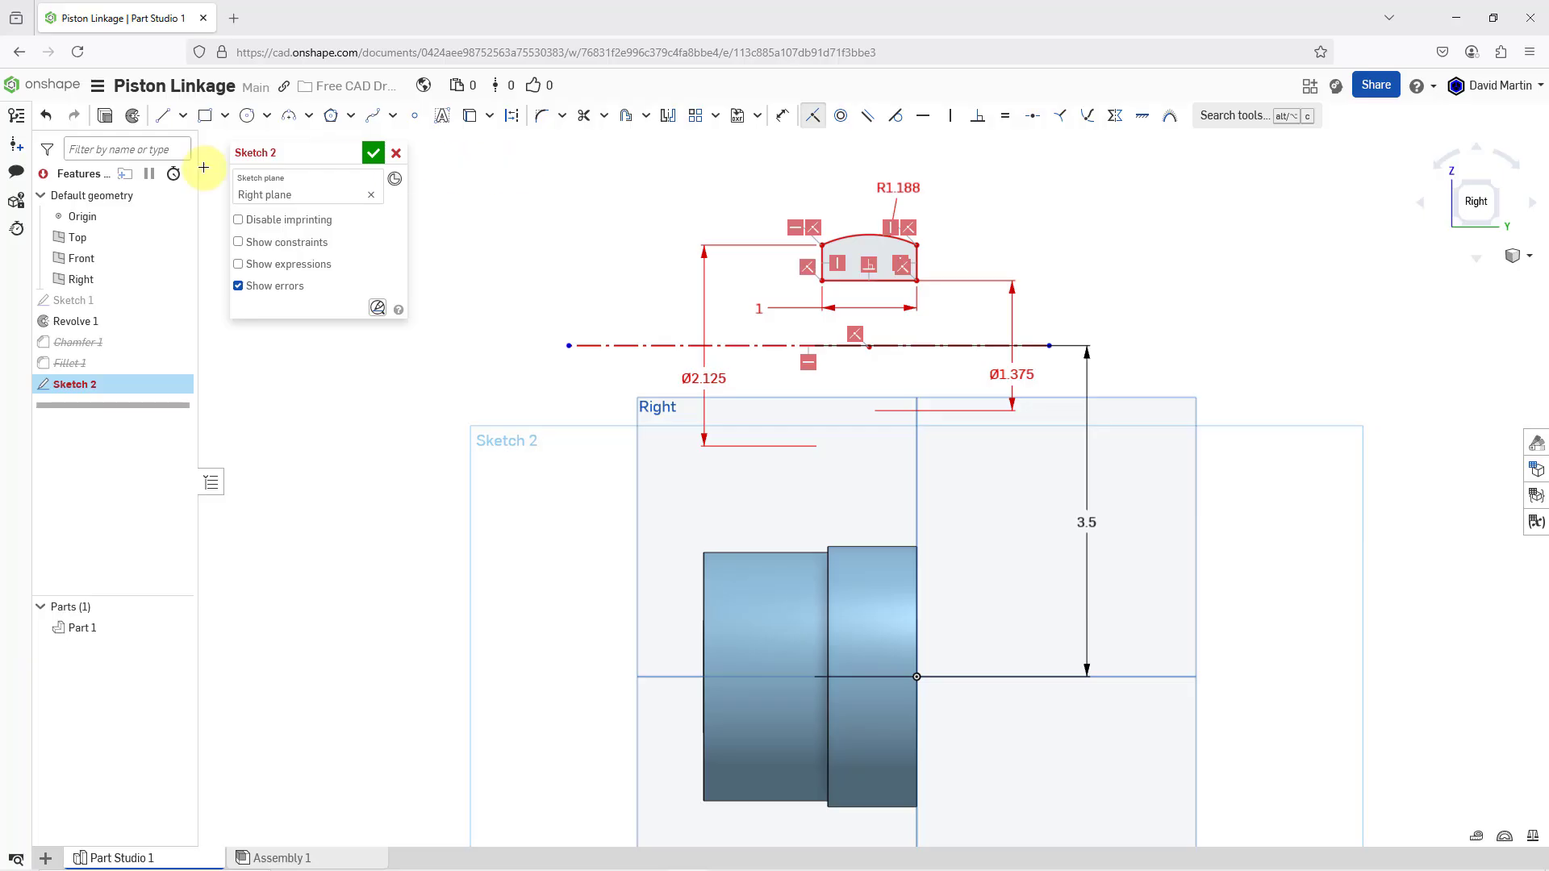
left_click(47, 117)
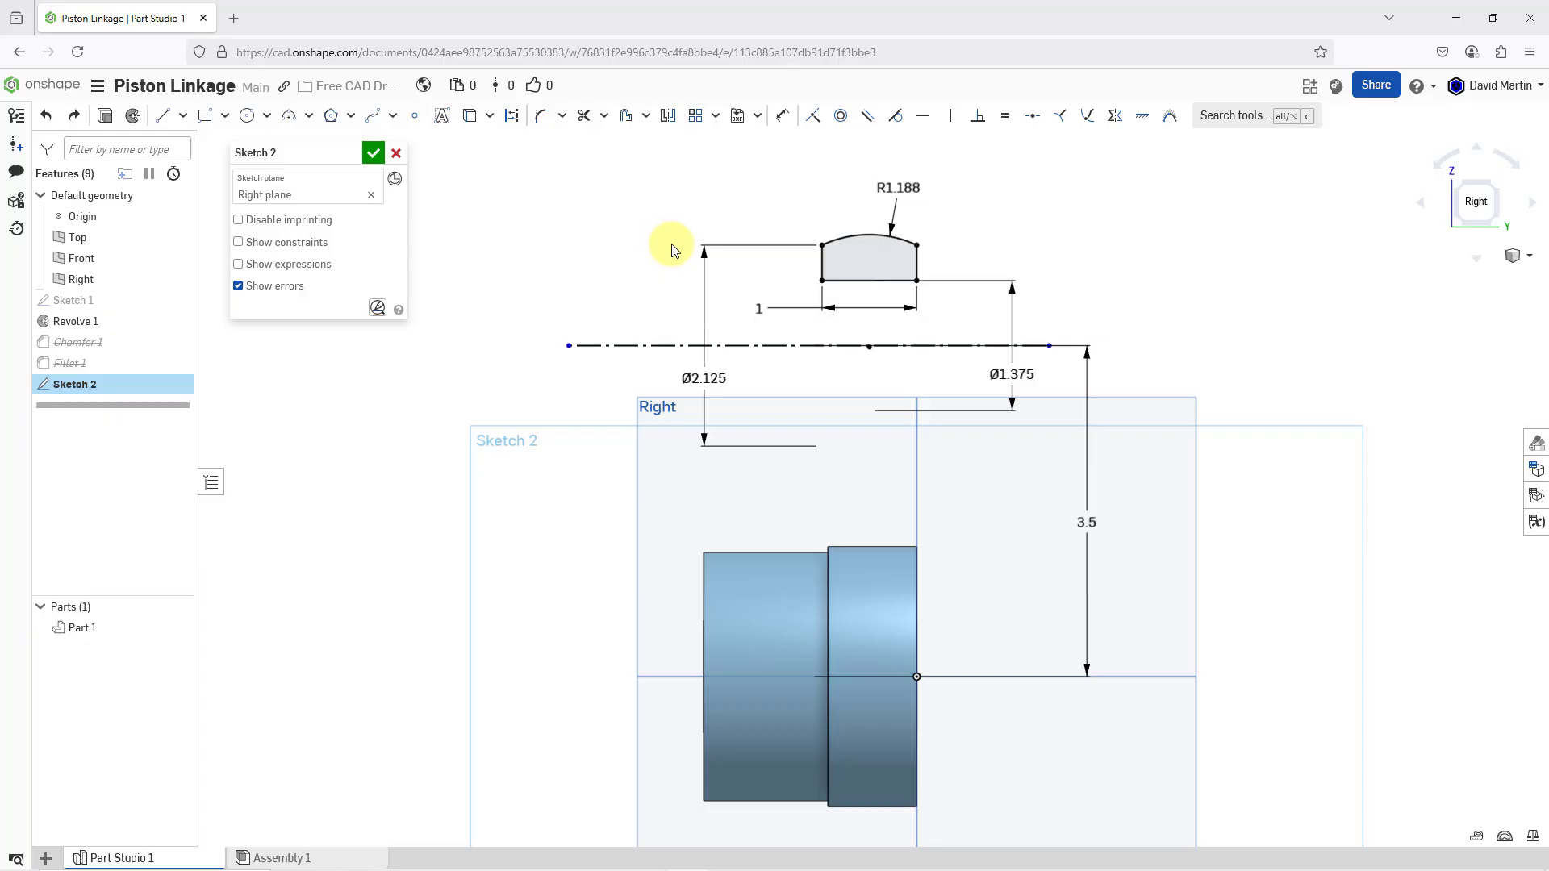
- Finish the sketch and hide the default planes
left_click(372, 154)
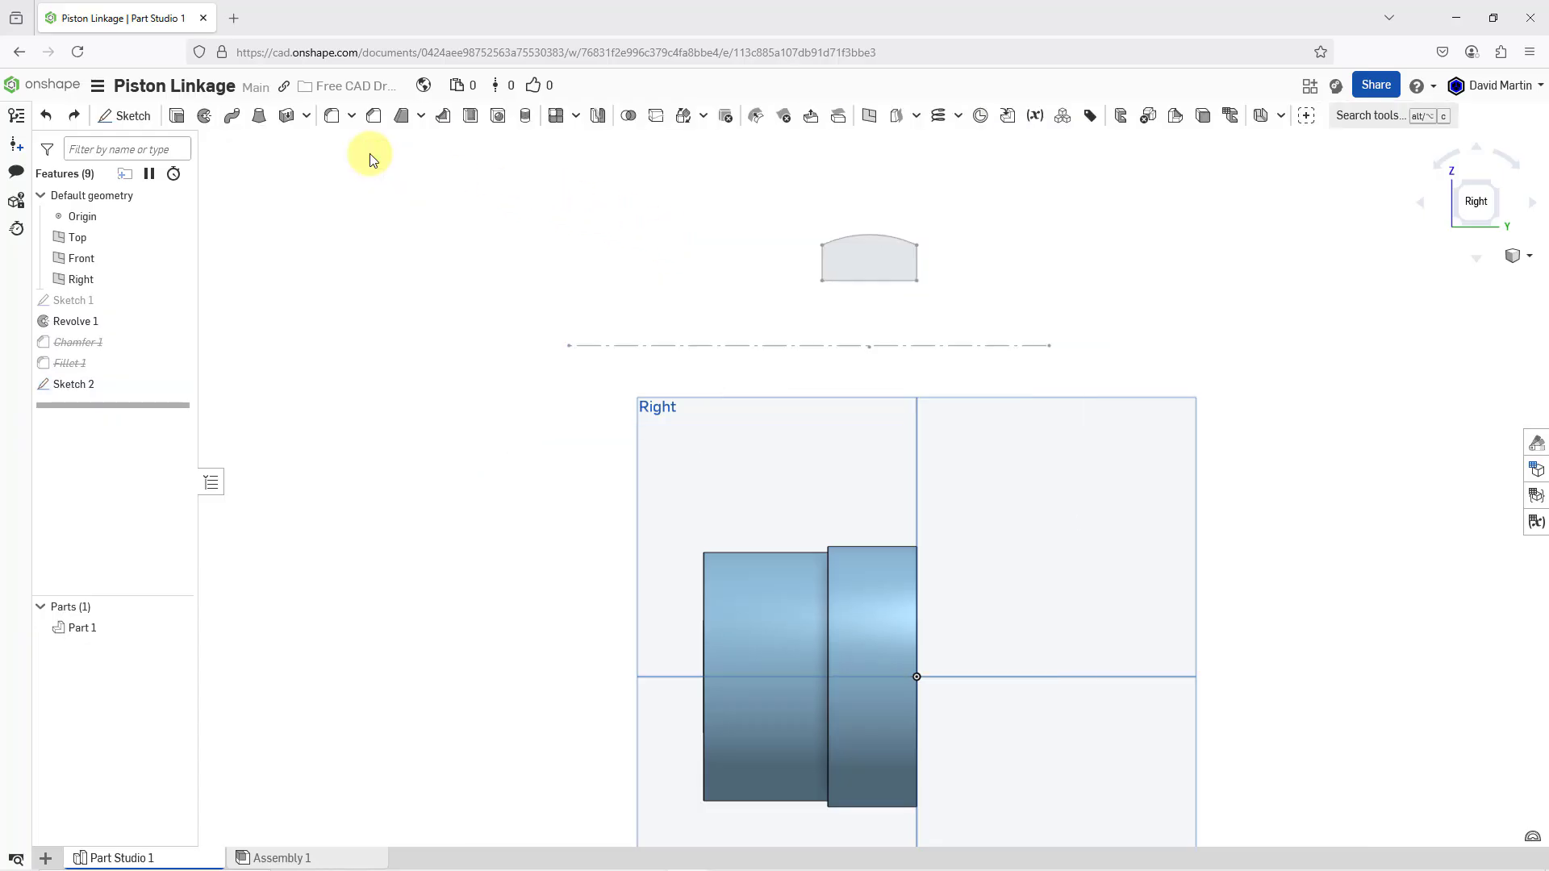
scroll(663, 355, "down", 1)
right_click_drag(702, 331, 736, 339)
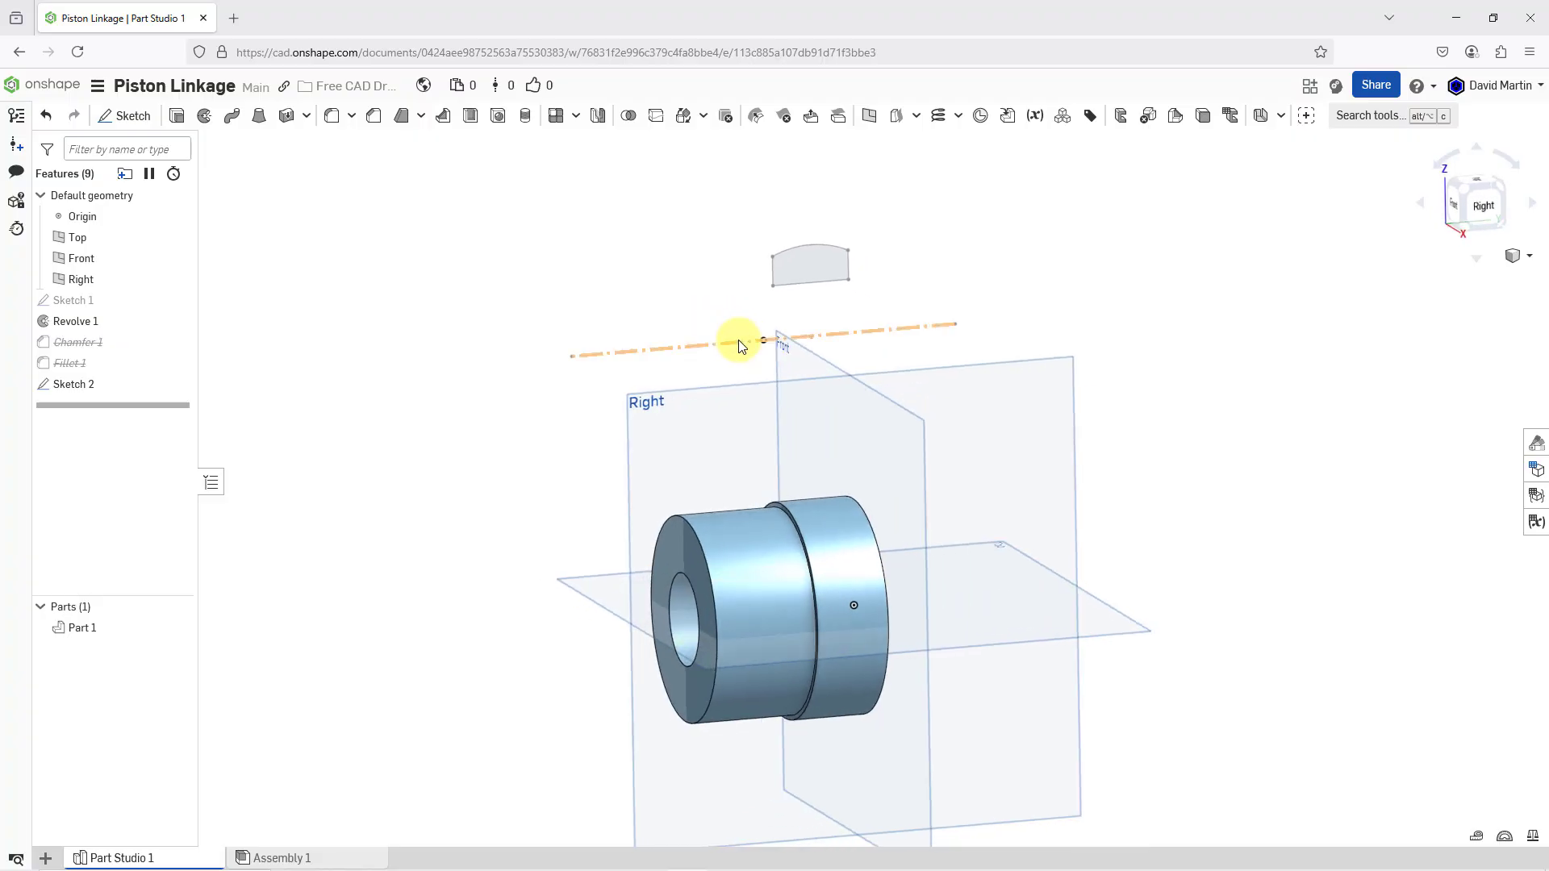
key("p")
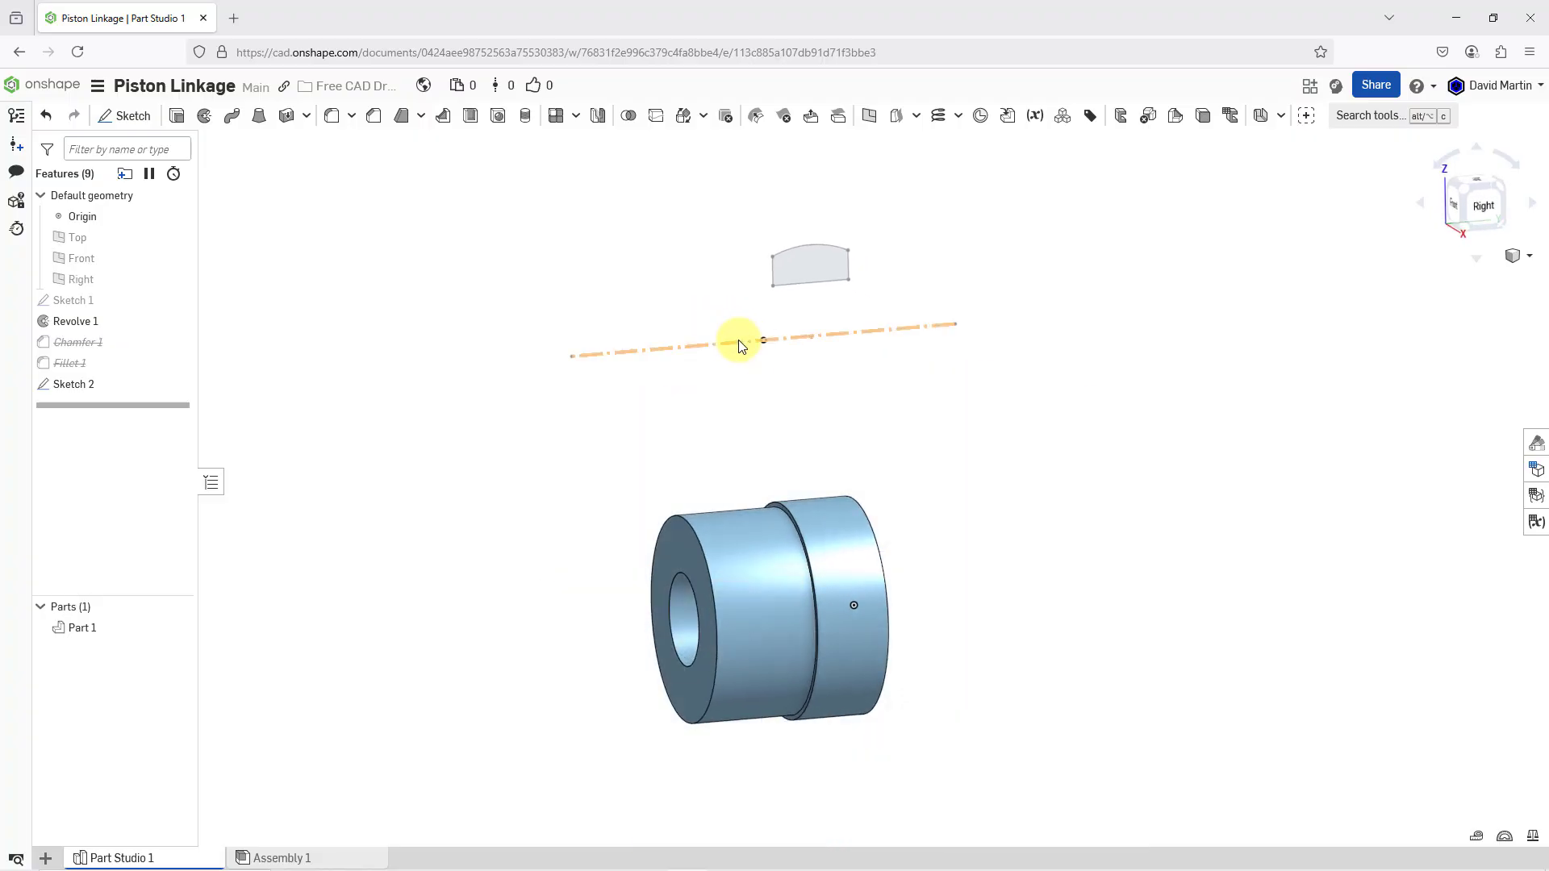
- Set up a full solid revolve of the arc-topped profile about the sketch's horizontal construction line
left_click(207, 118)
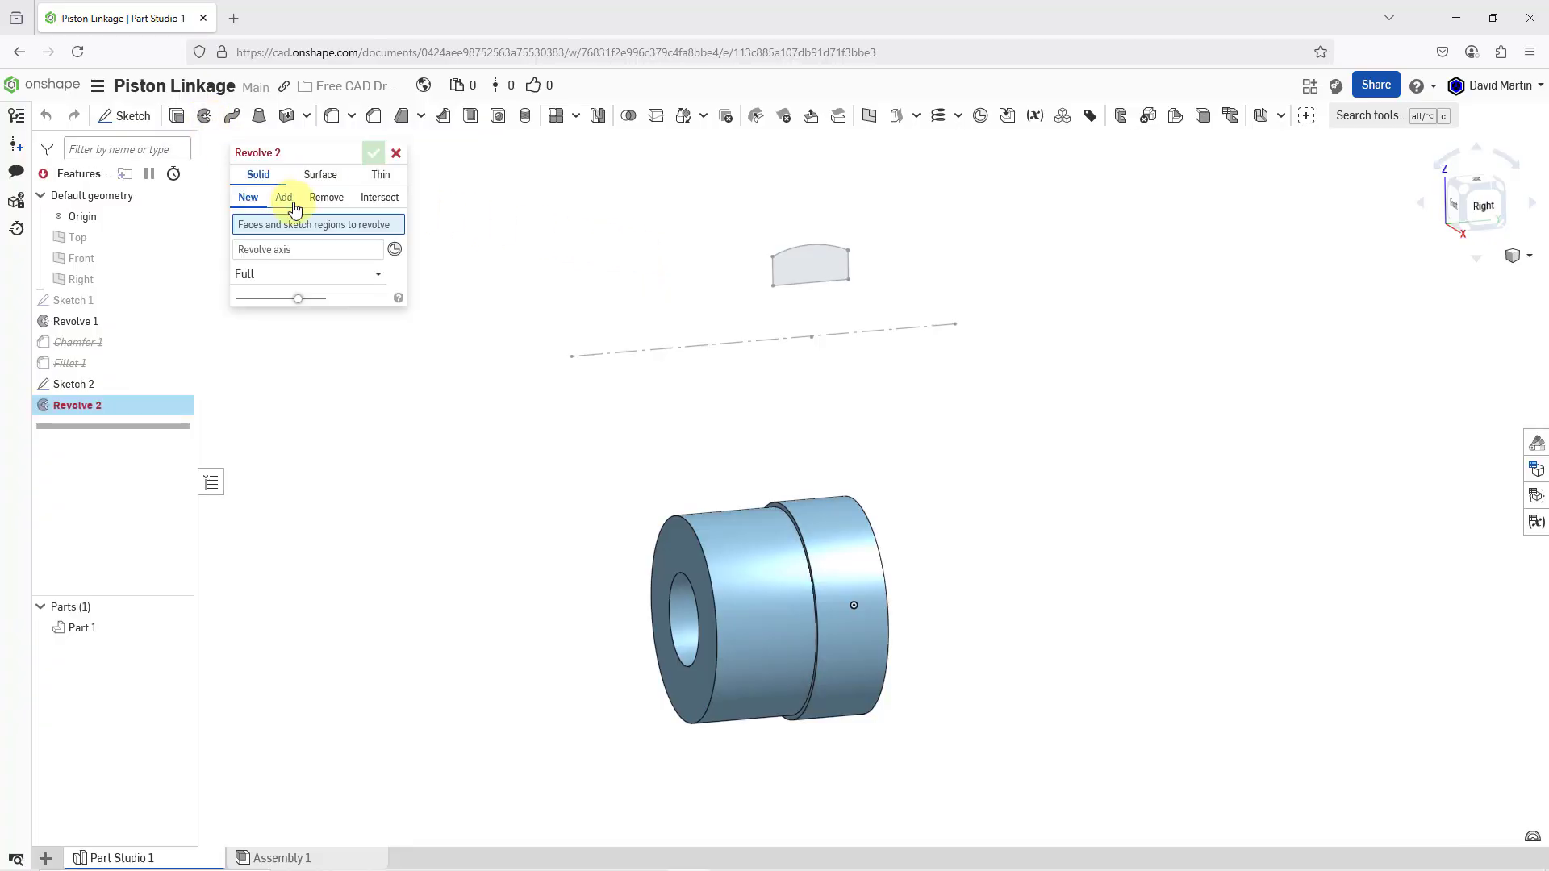
left_click(824, 269)
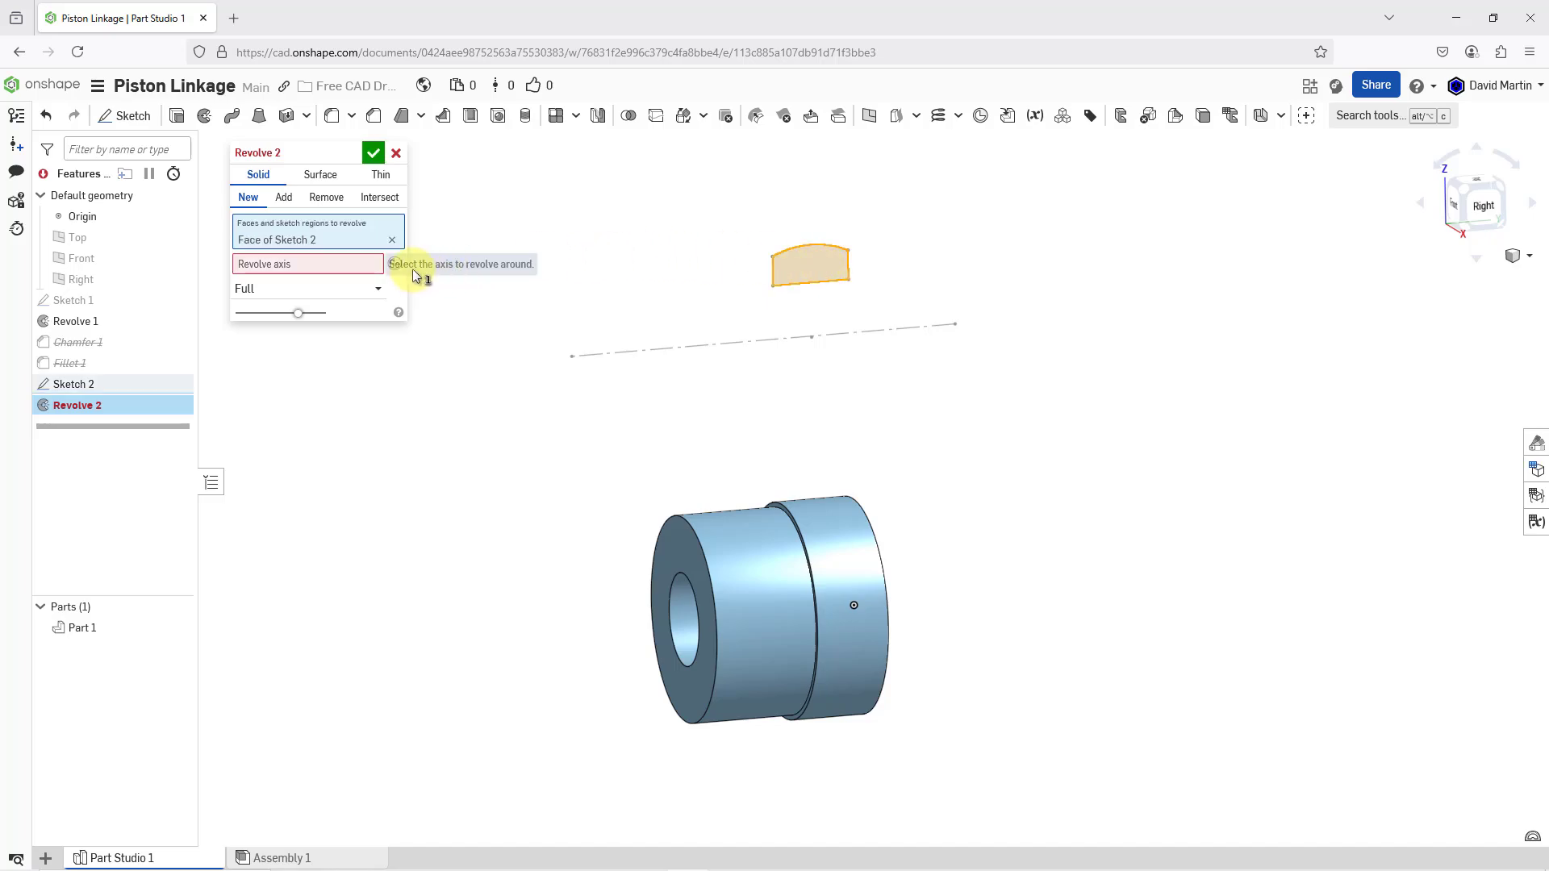
left_click(337, 264)
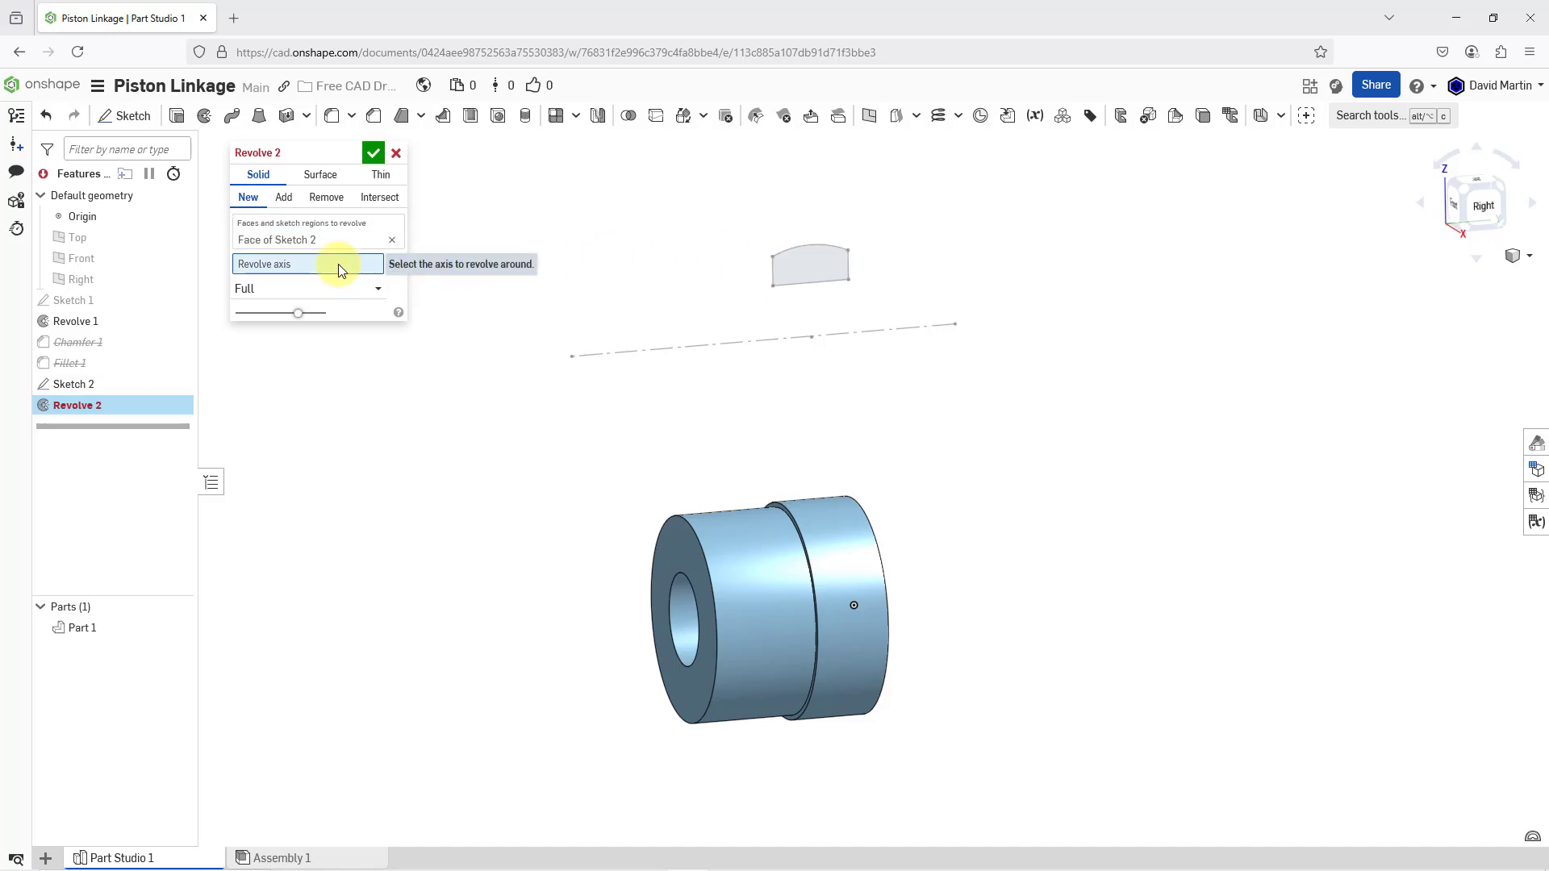
left_click(690, 346)
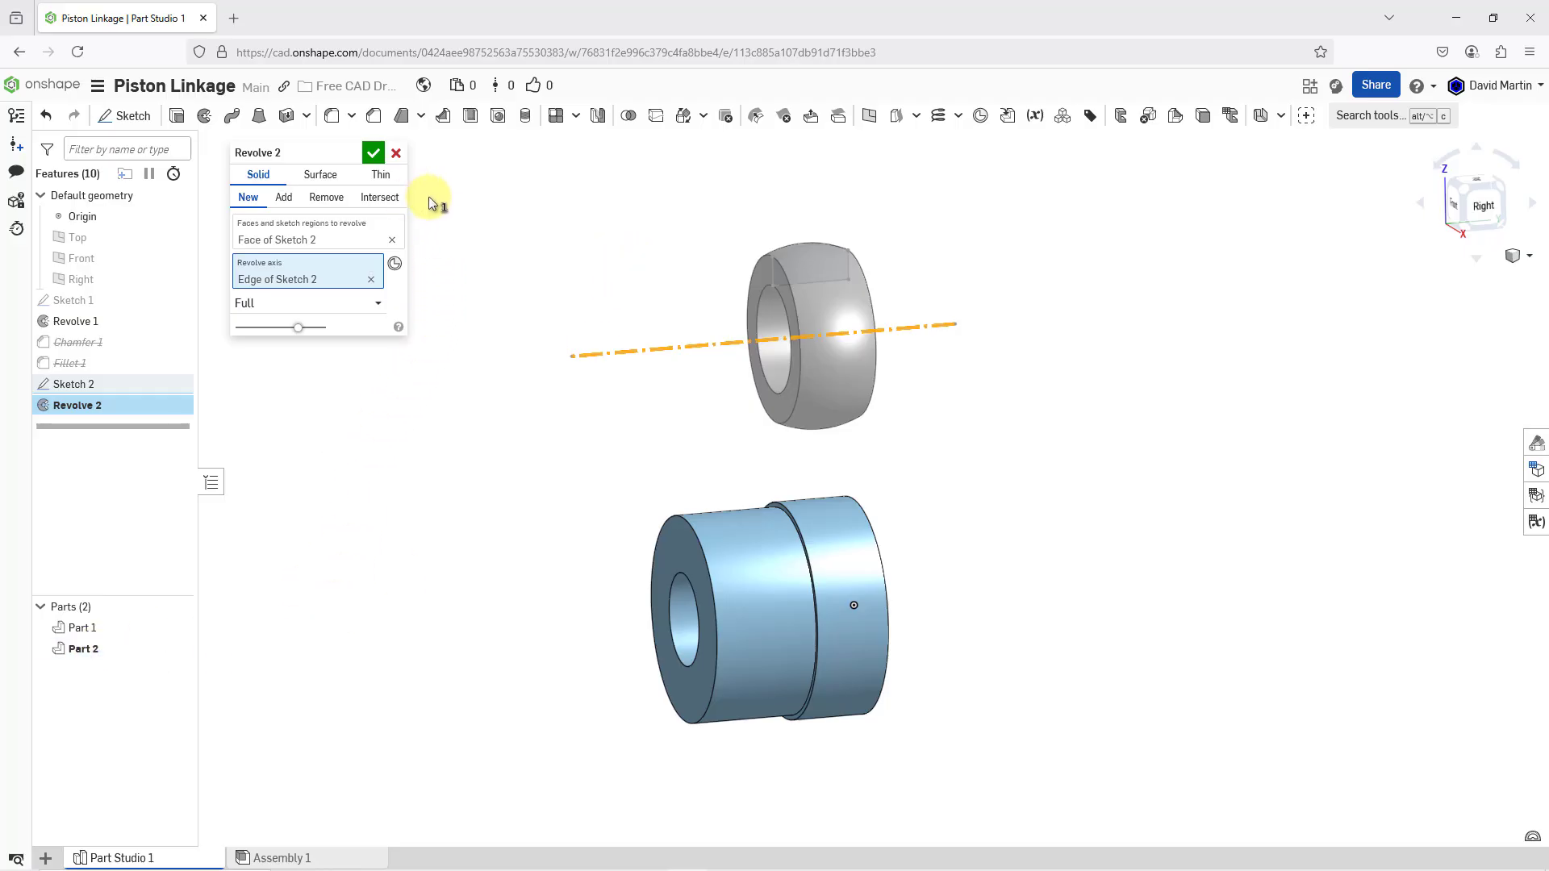
- Try to add the revolve to the existing stepped body by choosing Part 1 as its merge scope
left_click(288, 198)
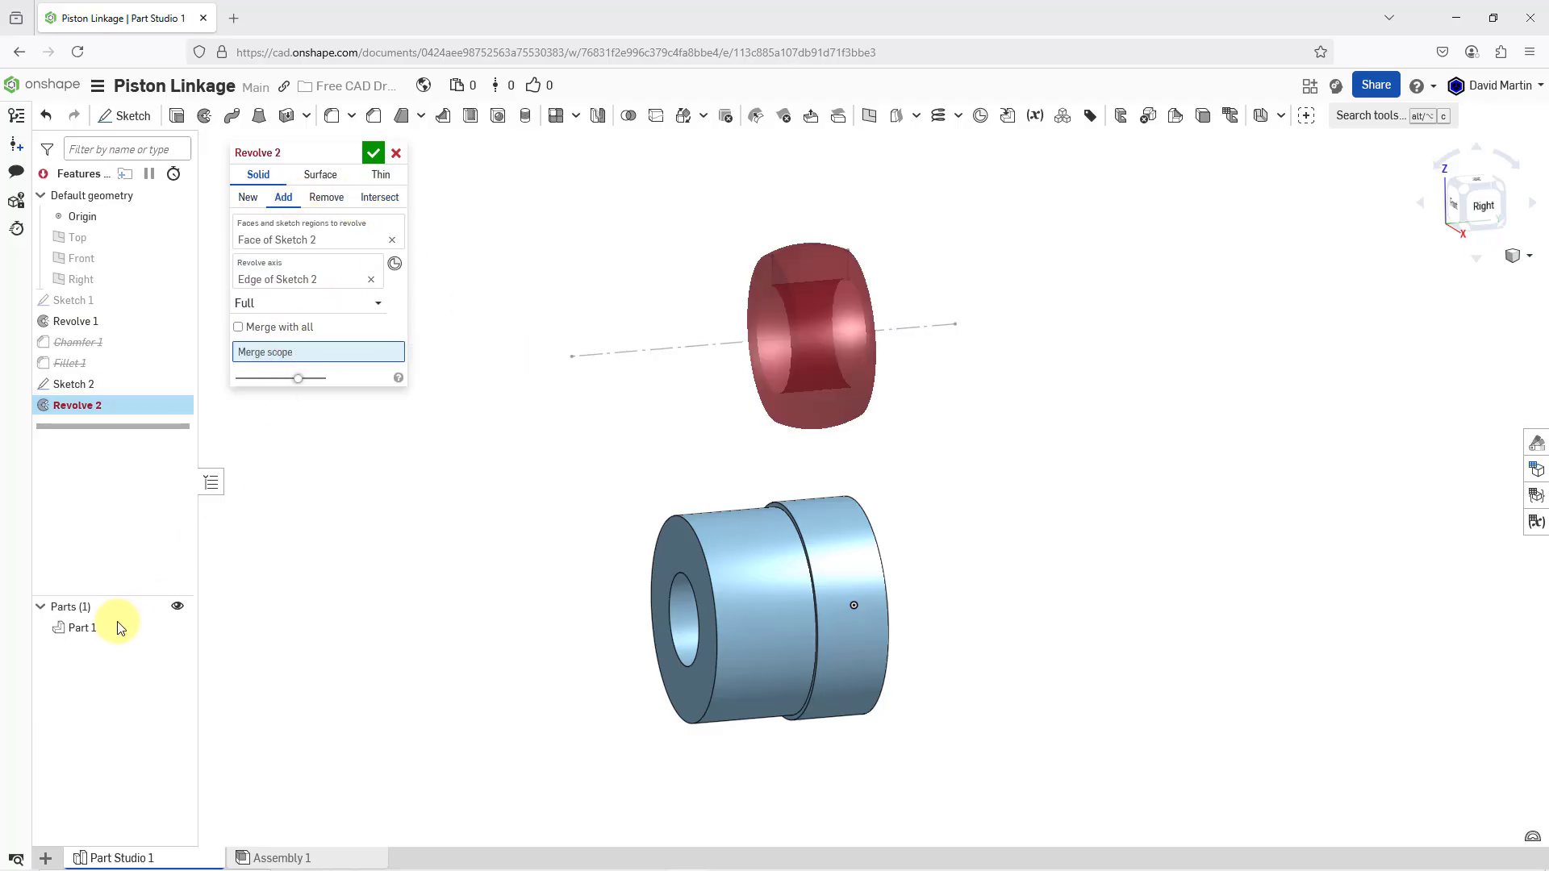
left_click(85, 629)
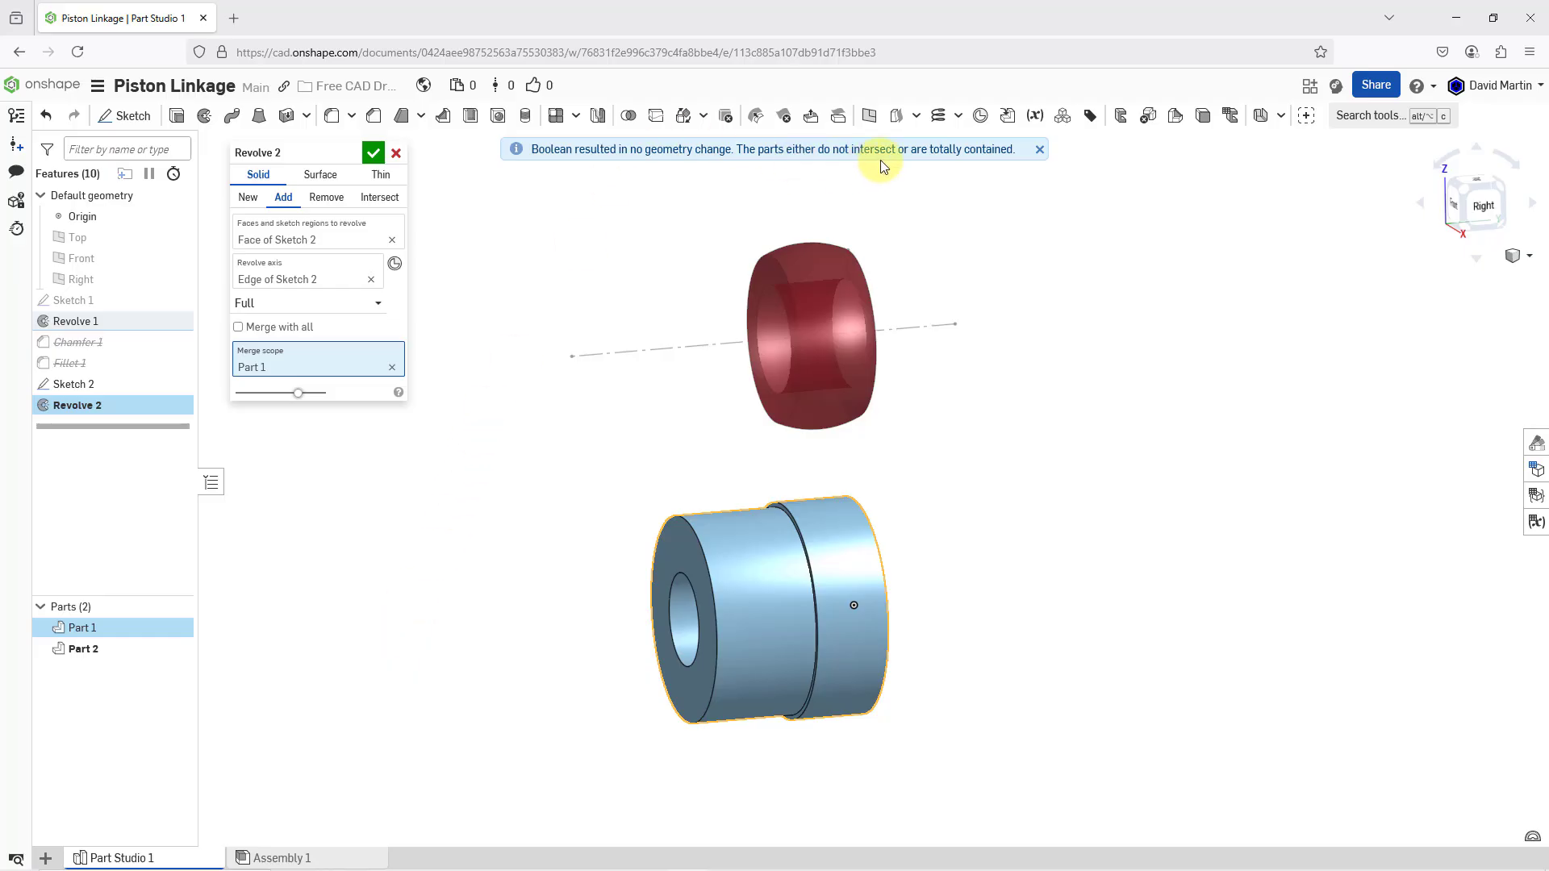
left_click(1039, 150)
- Set the revolve to create a new part and accept the feature
left_click(247, 198)
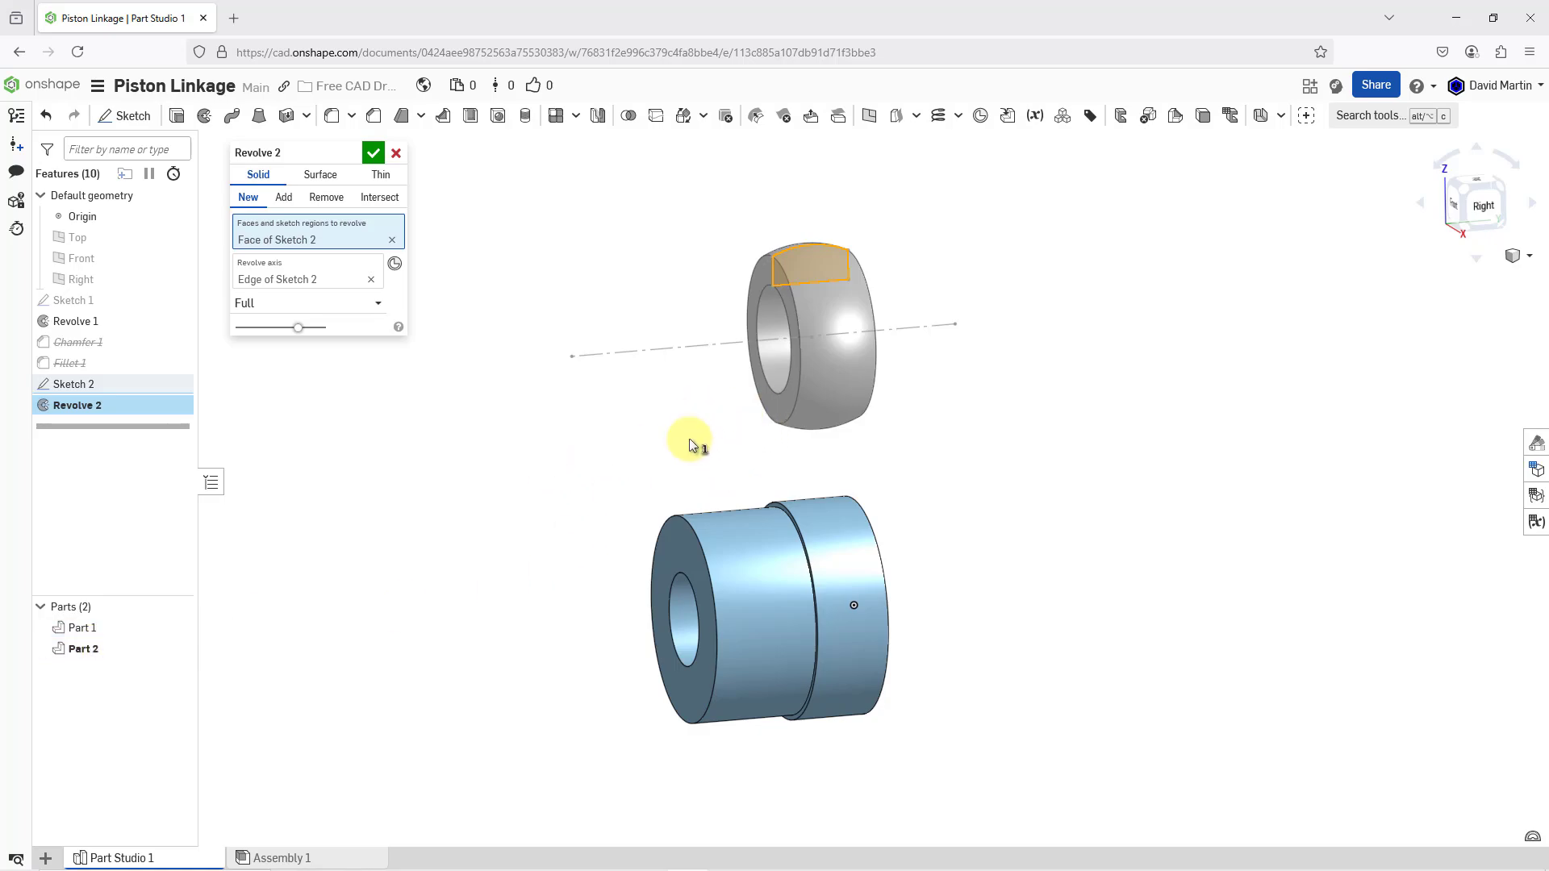
left_click(372, 152)
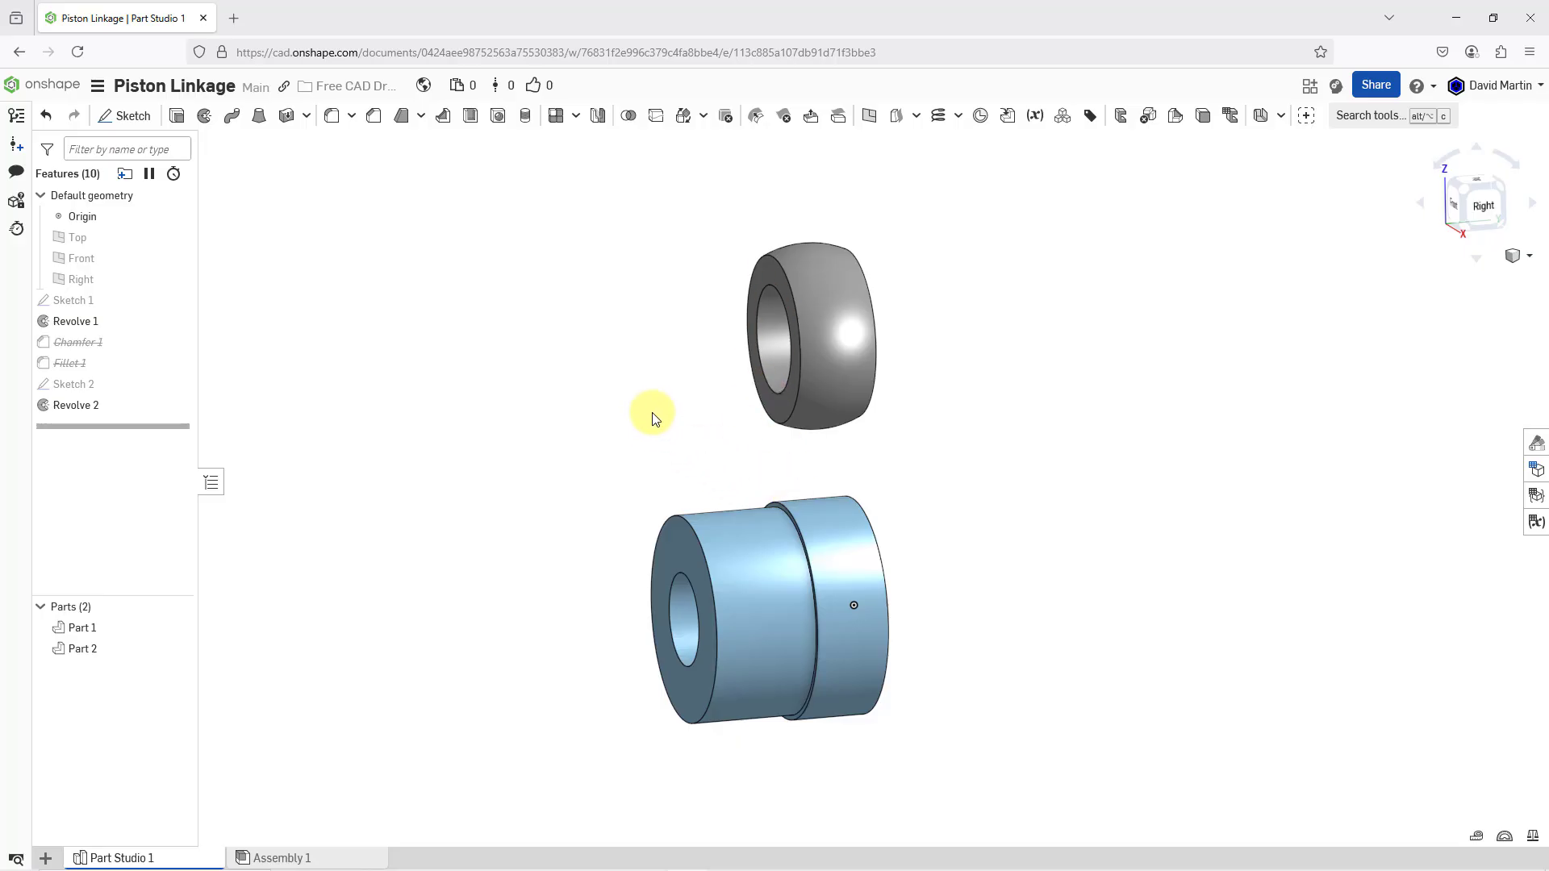
scroll(682, 448, "up", 2)
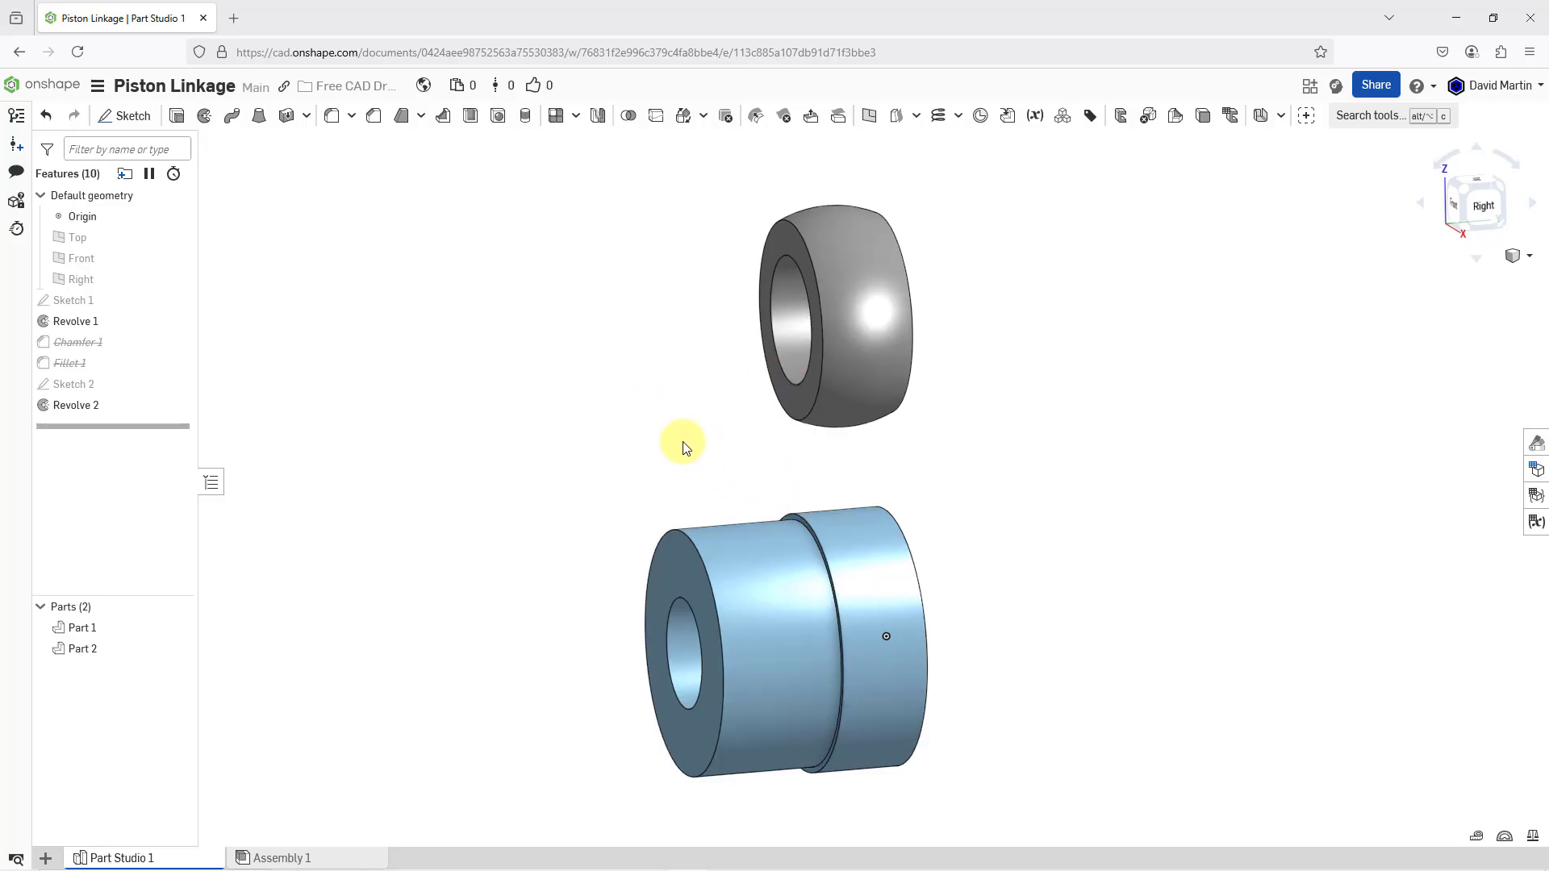